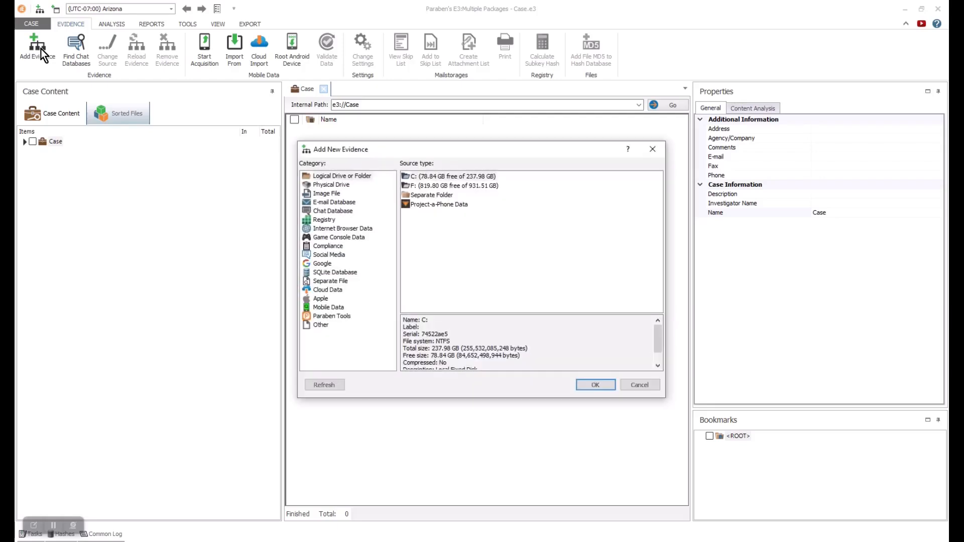
- Add Demo.001 as an auto-detected image file named Demo, accepting the default NTFS settings
{"action": "left_click", "coordinate": [336, 196]}
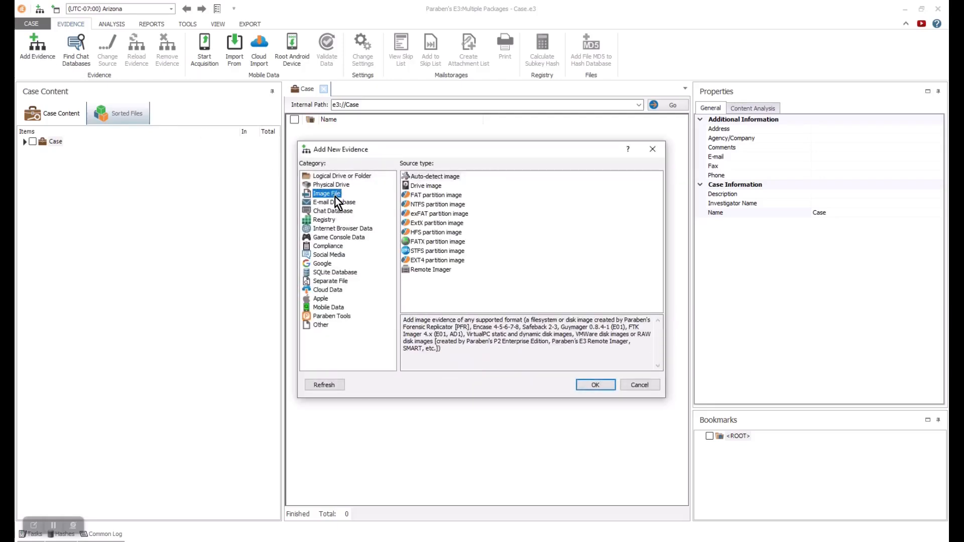
{"action": "left_click", "coordinate": [433, 177]}
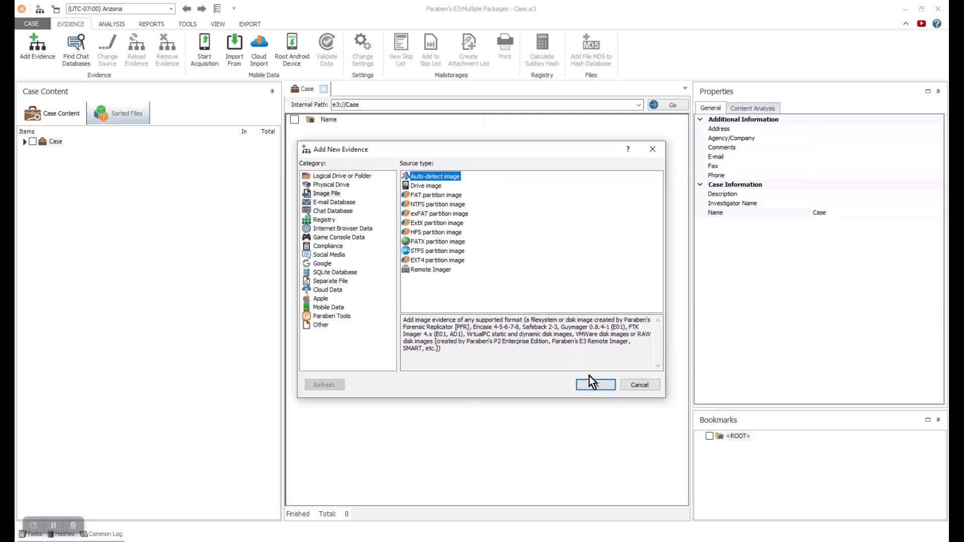
{"action": "left_click", "coordinate": [600, 388]}
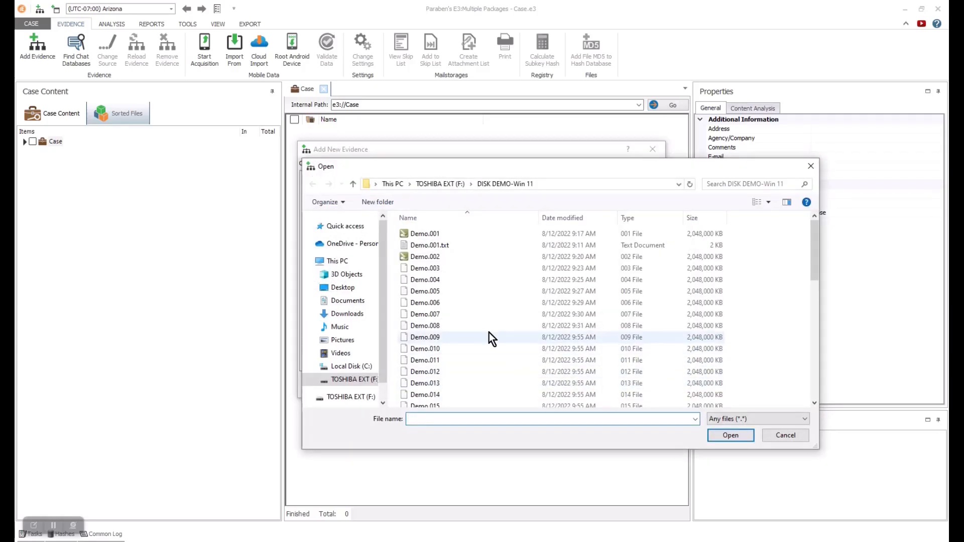
{"action": "left_click", "coordinate": [428, 234]}
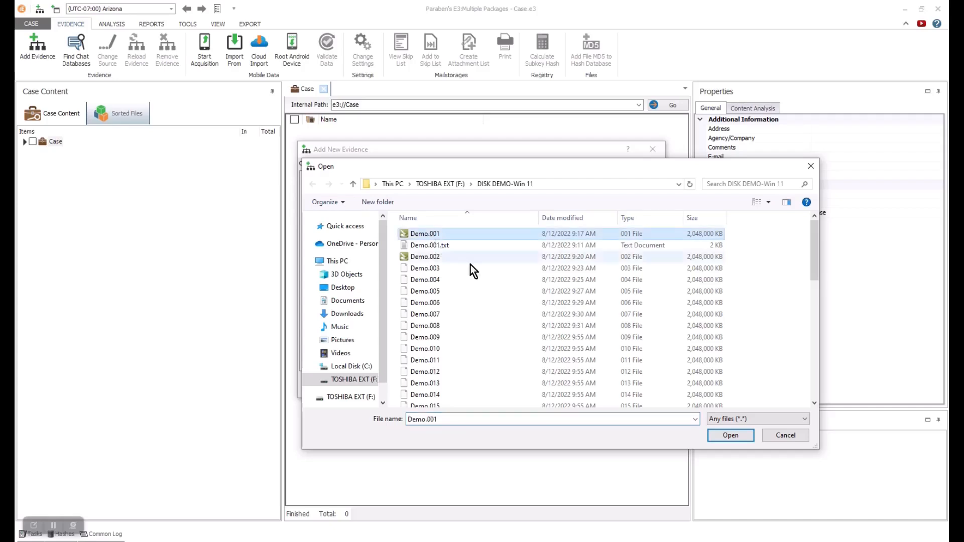
{"action": "left_click", "coordinate": [730, 435]}
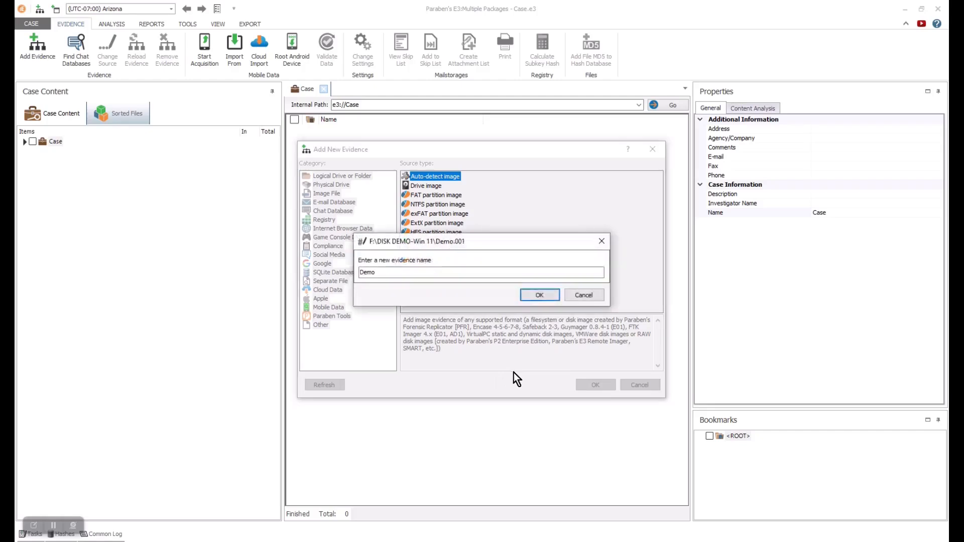
{"action": "left_click", "coordinate": [540, 296]}
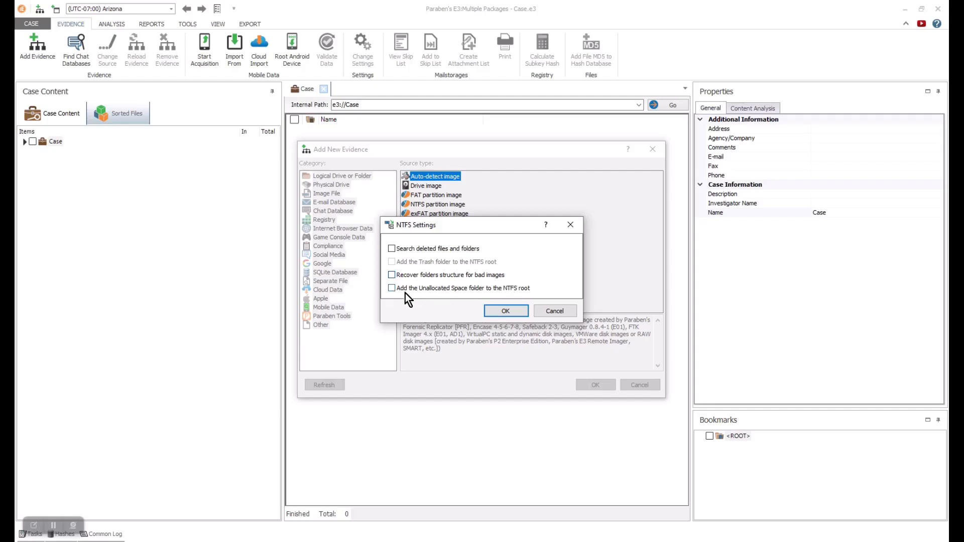
{"action": "left_click", "coordinate": [506, 311]}
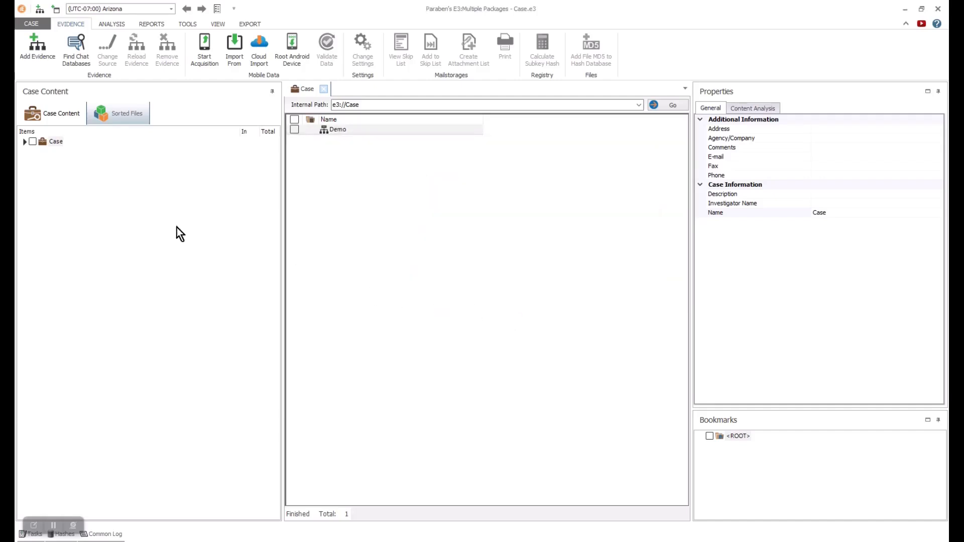
- Expand Case > Demo > NTFS > Data Triage and inspect the OneDrive entry under Cloud Storages
{"action": "left_click", "coordinate": [24, 143]}
{"action": "left_click", "coordinate": [32, 152]}
{"action": "left_click", "coordinate": [41, 162]}
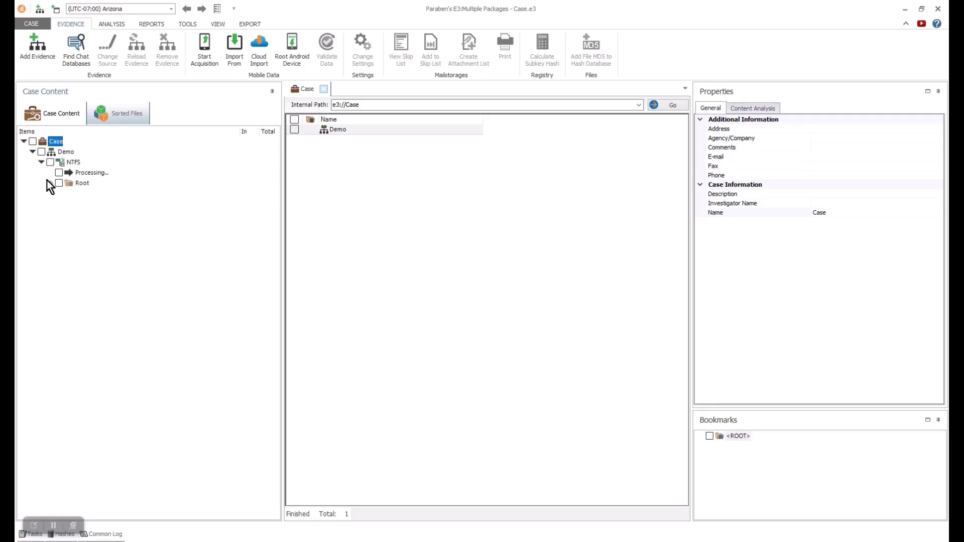
{"action": "left_click", "coordinate": [50, 183]}
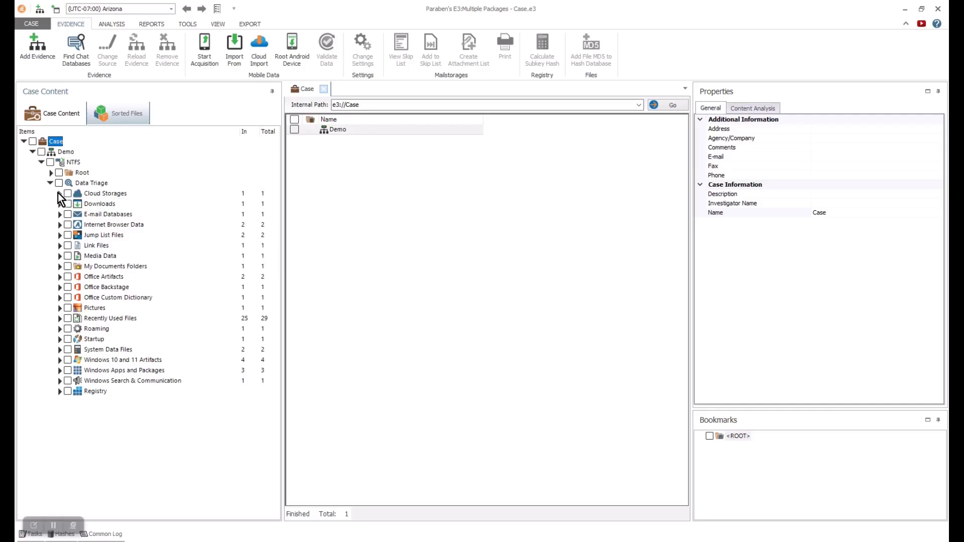
{"action": "left_click", "coordinate": [100, 192]}
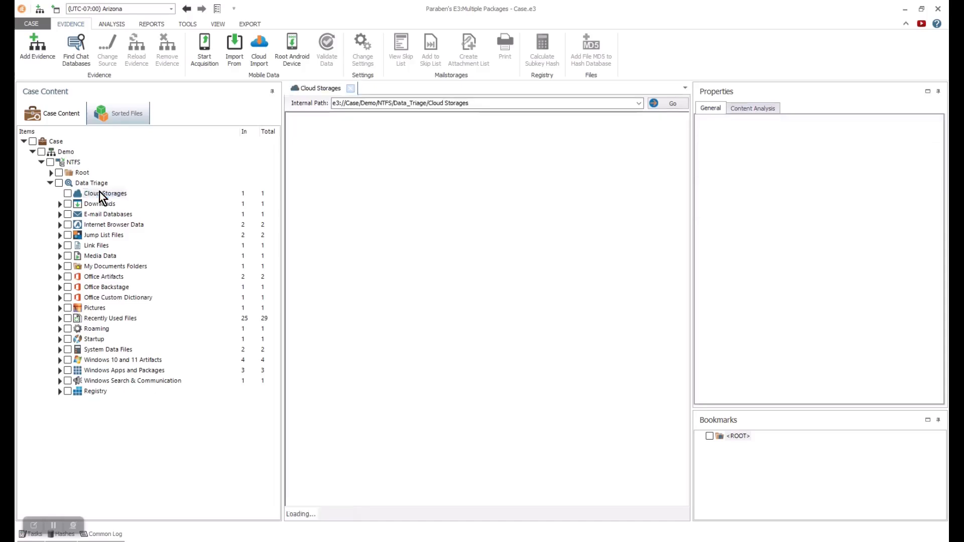
{"action": "double_click", "coordinate": [348, 158]}
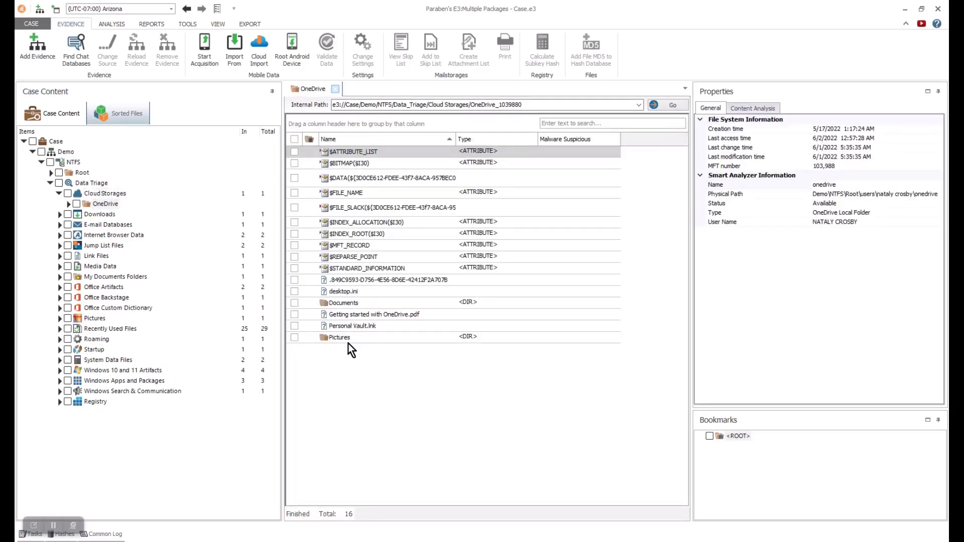
{"action": "left_click", "coordinate": [67, 204]}
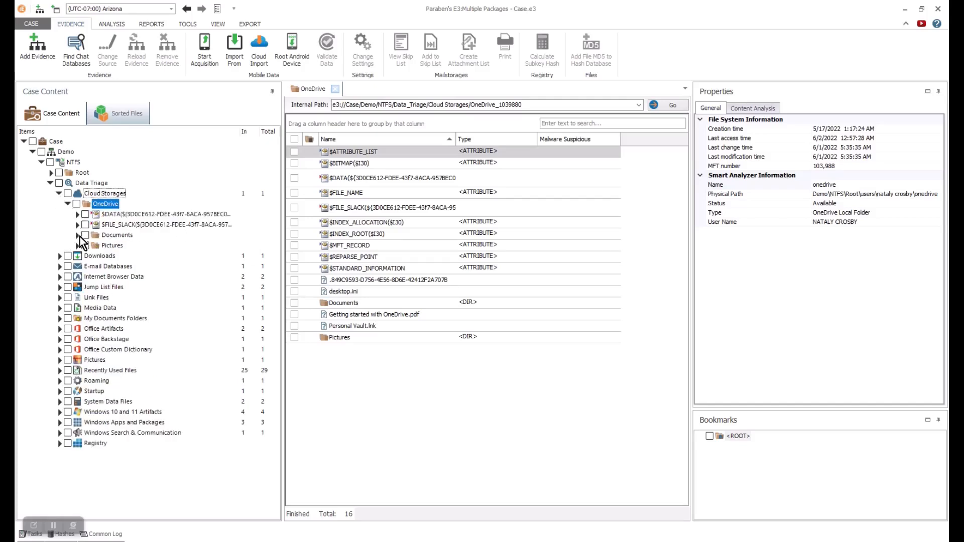
{"action": "left_click", "coordinate": [126, 217]}
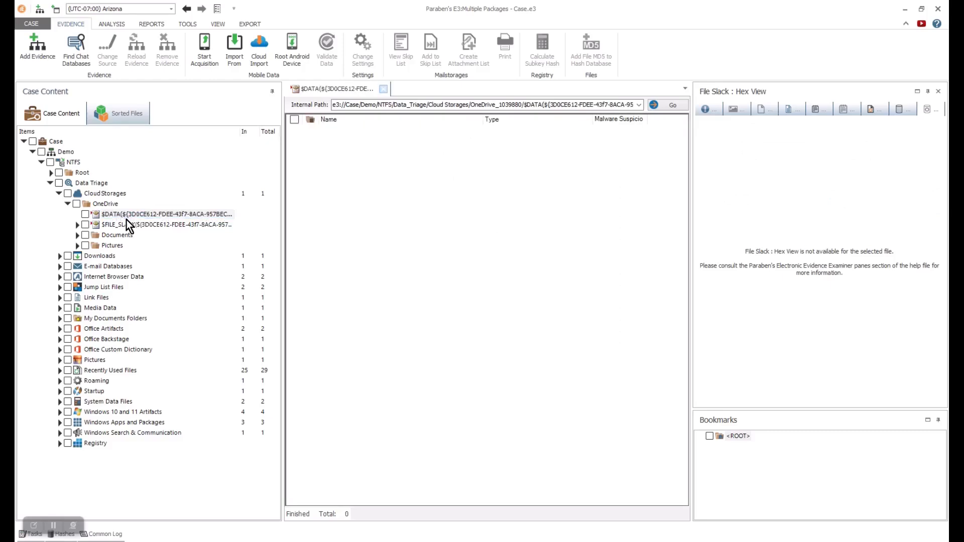
- Browse the 48 files in Downloads, then collapse it and select E-mail Databases
{"action": "left_click", "coordinate": [59, 194]}
{"action": "left_click", "coordinate": [99, 205]}
{"action": "double_click", "coordinate": [358, 156]}
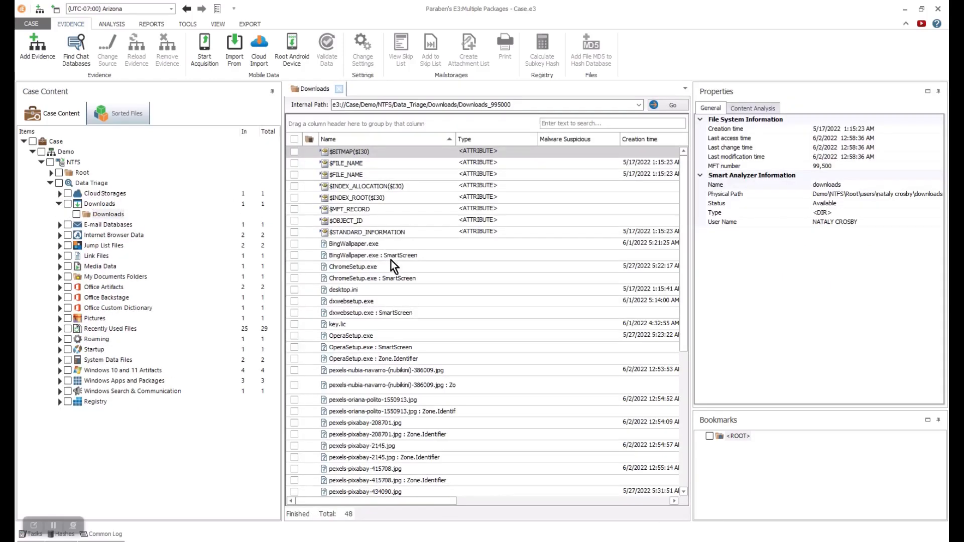
{"action": "scroll", "coordinate": [402, 274], "scroll_direction": "down", "scroll_amount": 5}
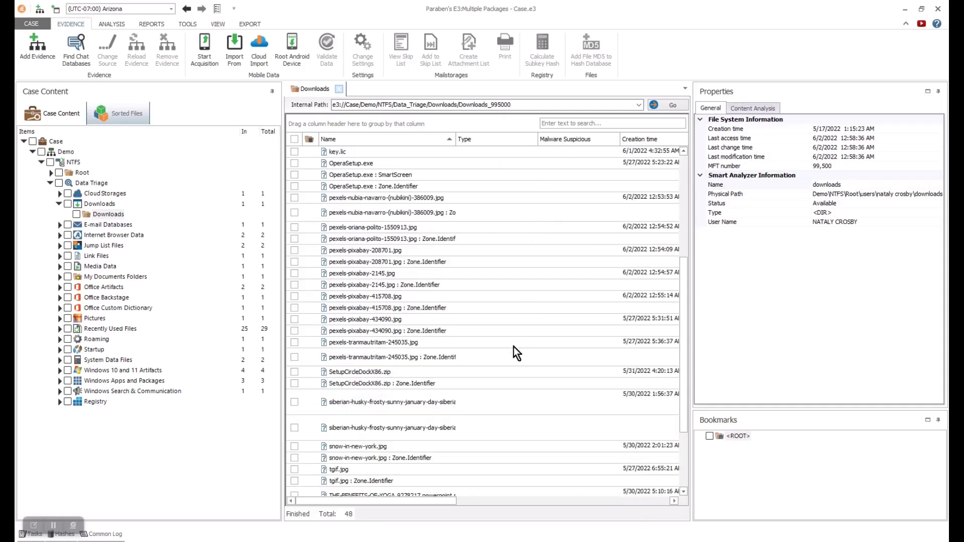
{"action": "left_click_drag", "start_coordinate": [683, 324], "coordinate": [685, 372]}
{"action": "left_click_drag", "start_coordinate": [425, 500], "coordinate": [560, 183]}
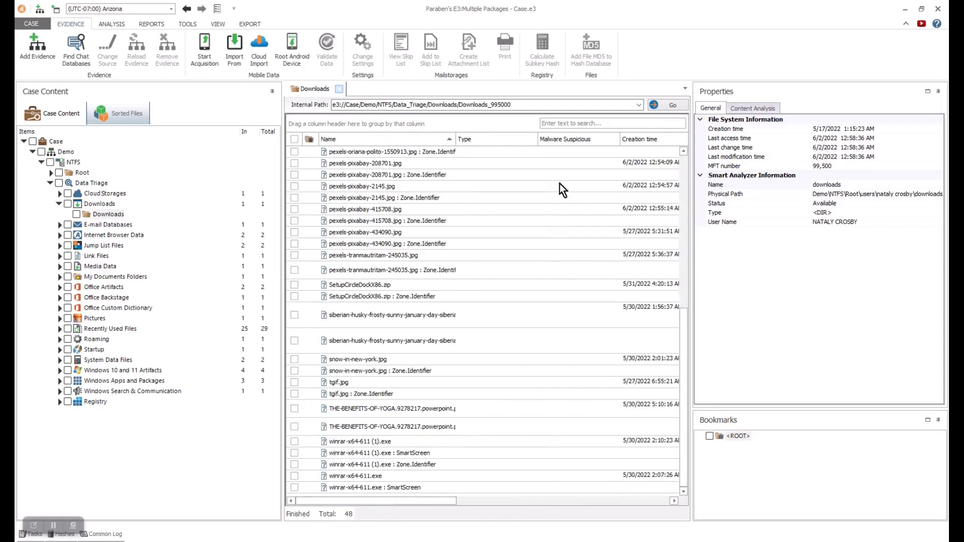
{"action": "left_click", "coordinate": [59, 204]}
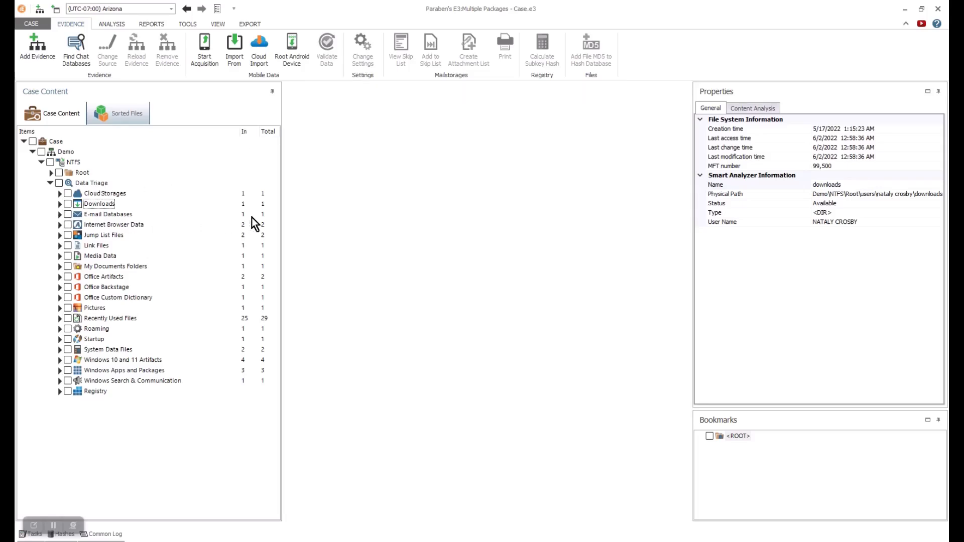
{"action": "left_click", "coordinate": [113, 216]}
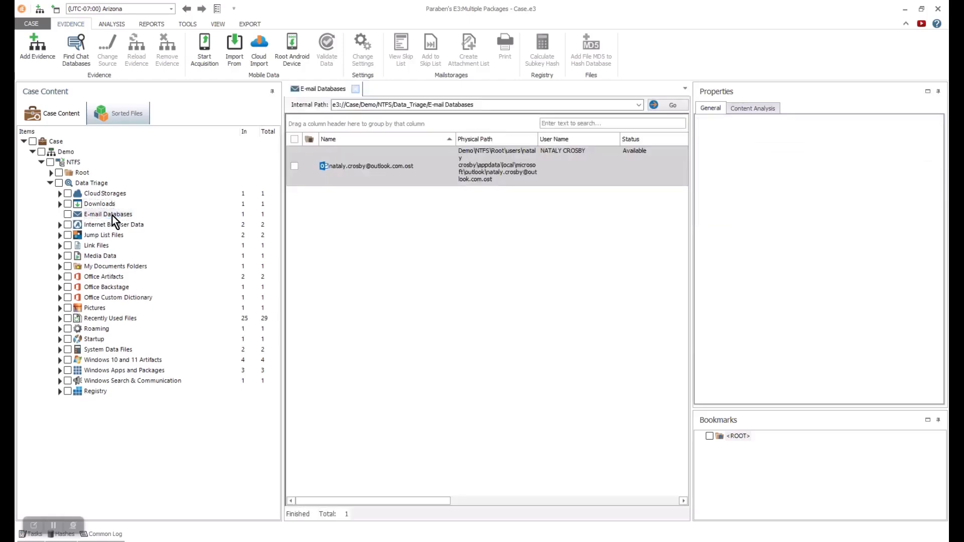
- Open the Outlook .ost offline storage file with Raw mode enabled
{"action": "double_click", "coordinate": [380, 176]}
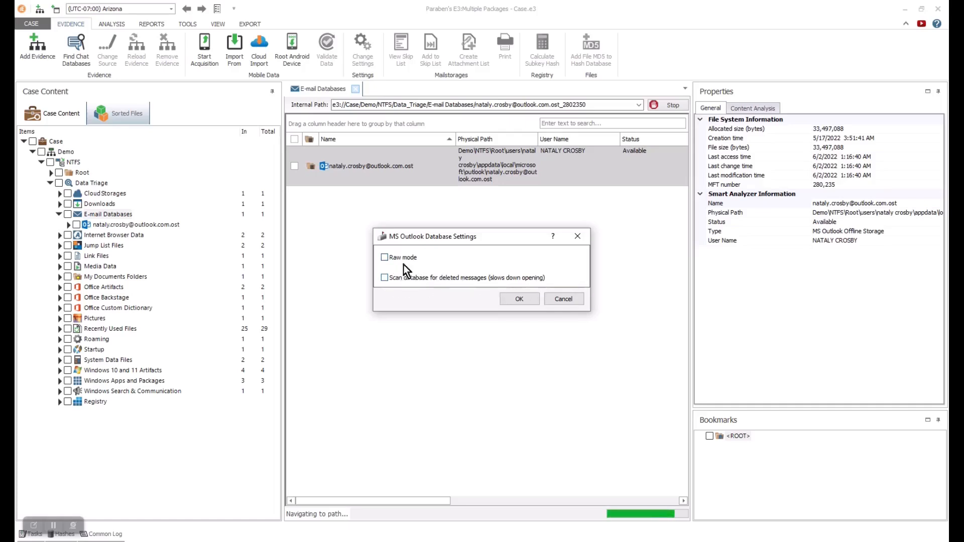
{"action": "left_click", "coordinate": [386, 259]}
{"action": "left_click", "coordinate": [524, 297]}
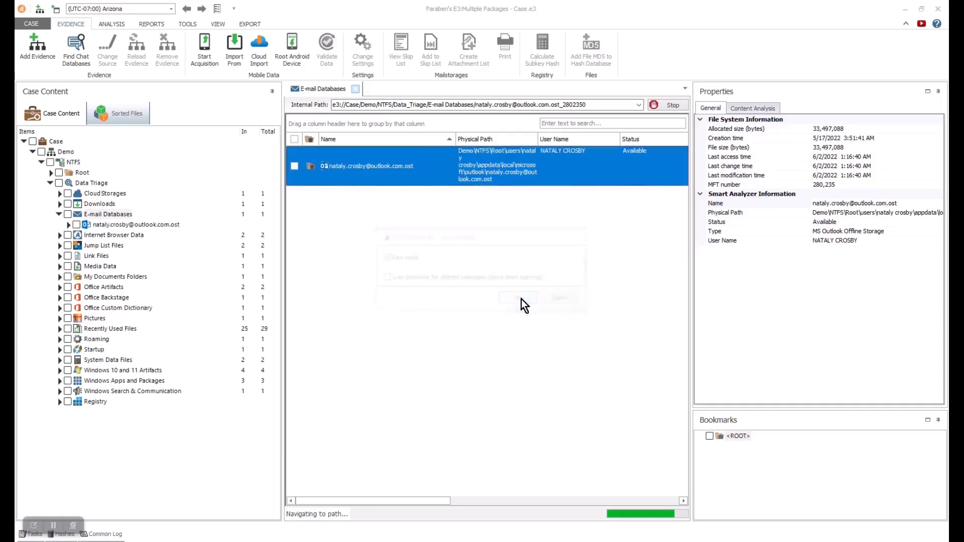
- Expand Root - Mailbox > IPM_SUBTREE and show the Inbox's 10 emails
{"action": "left_click", "coordinate": [77, 236]}
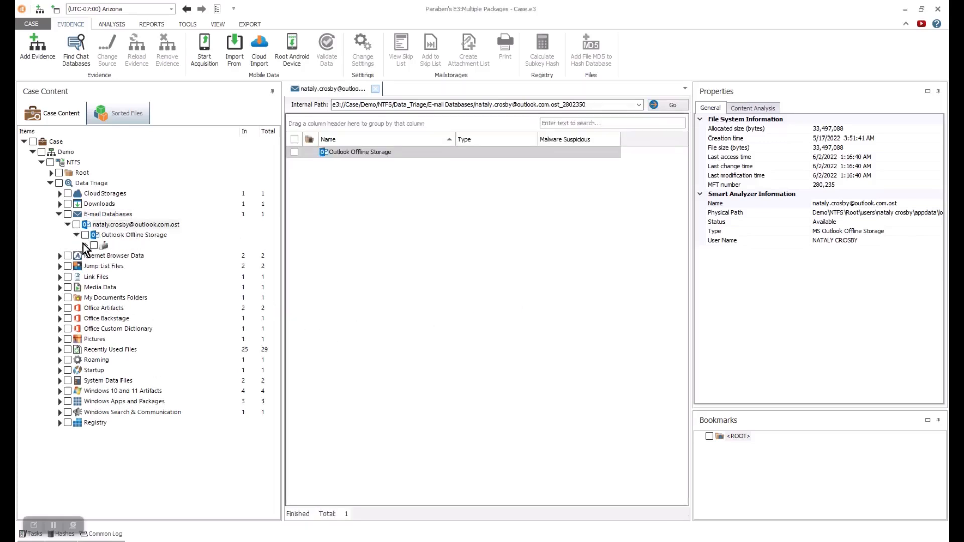
{"action": "left_click", "coordinate": [86, 246]}
{"action": "left_click", "coordinate": [94, 267]}
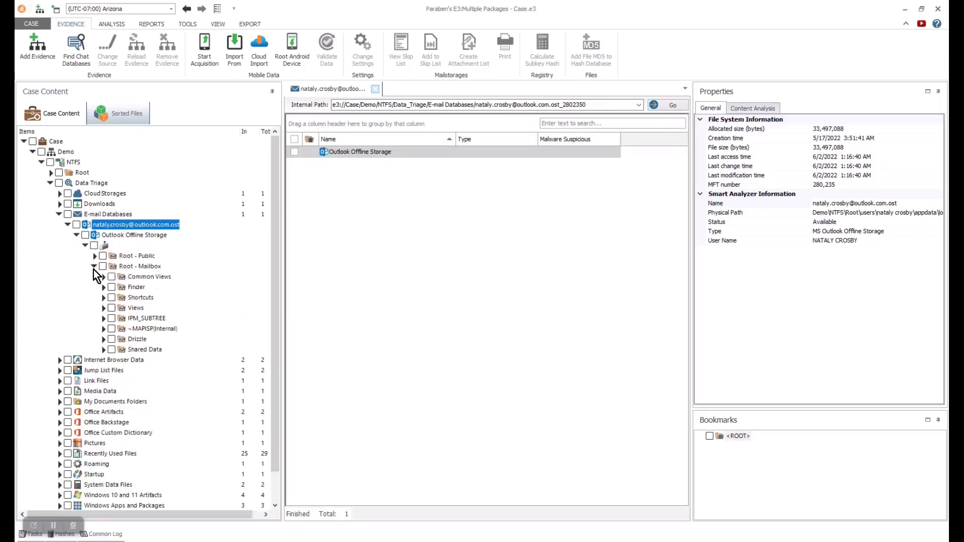
{"action": "left_click", "coordinate": [103, 319]}
{"action": "left_click", "coordinate": [144, 339]}
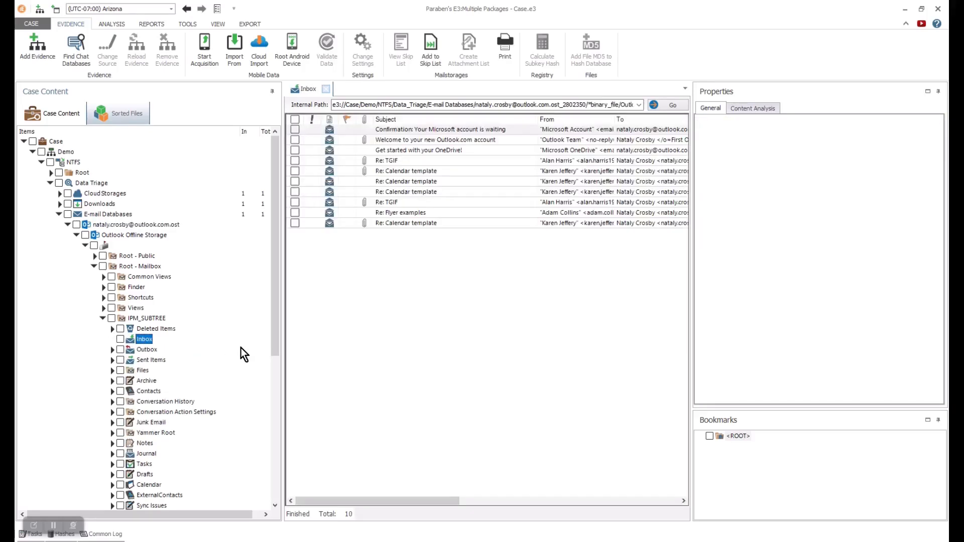
- Launch Content Analysis on the Inbox, keeping English OCR but turning off image text extraction
{"action": "right_click", "coordinate": [143, 339]}
{"action": "mouse_move", "coordinate": [186, 417]}
{"action": "left_click", "coordinate": [340, 419]}
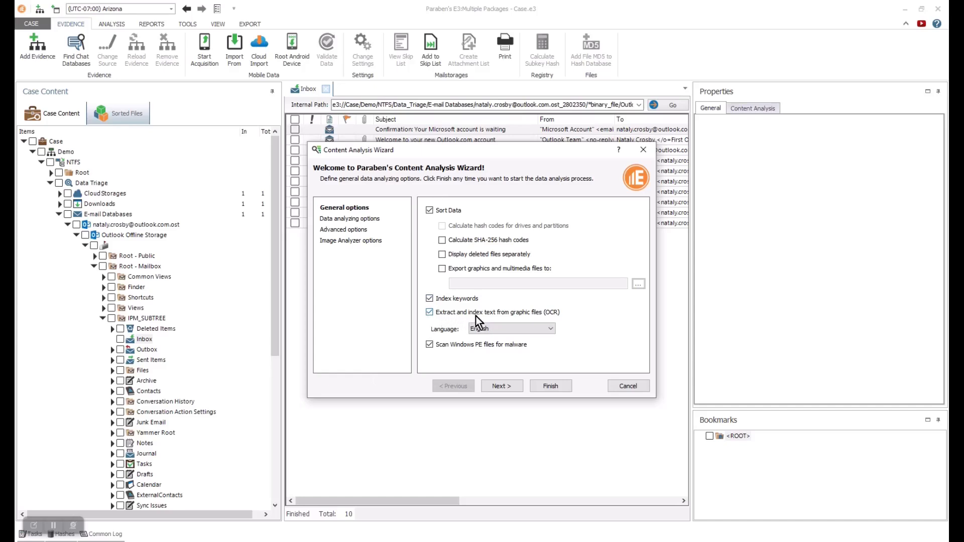
{"action": "left_click", "coordinate": [550, 330]}
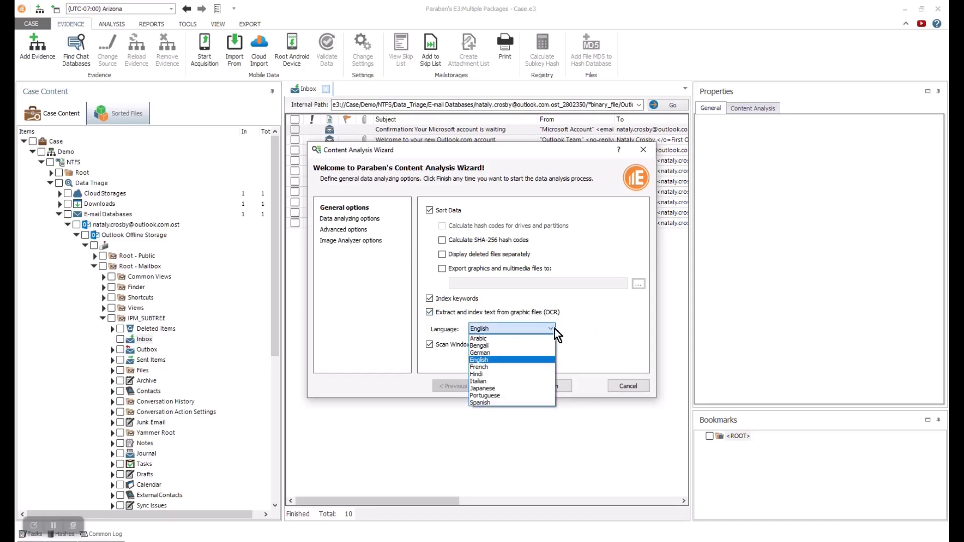
{"action": "left_click", "coordinate": [551, 330]}
{"action": "left_click", "coordinate": [430, 312]}
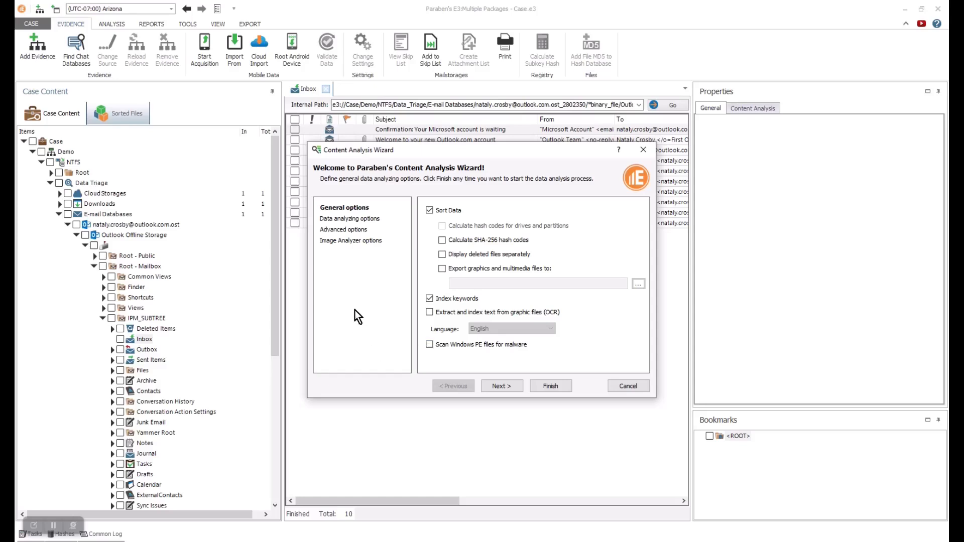
- Review the data analyzing, skip and image analyzer pages, run the analysis, and dismiss its notifications
{"action": "left_click", "coordinate": [348, 219]}
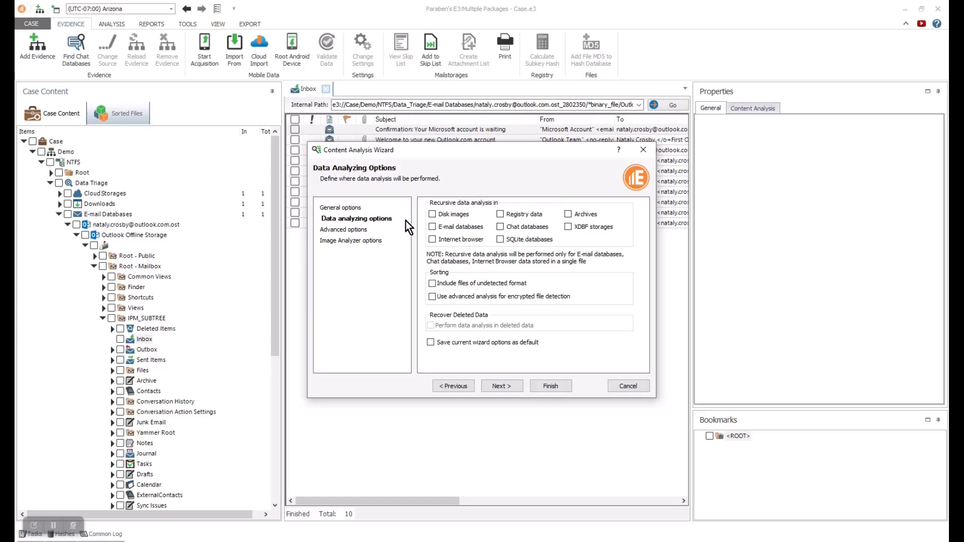
{"action": "left_click", "coordinate": [349, 230]}
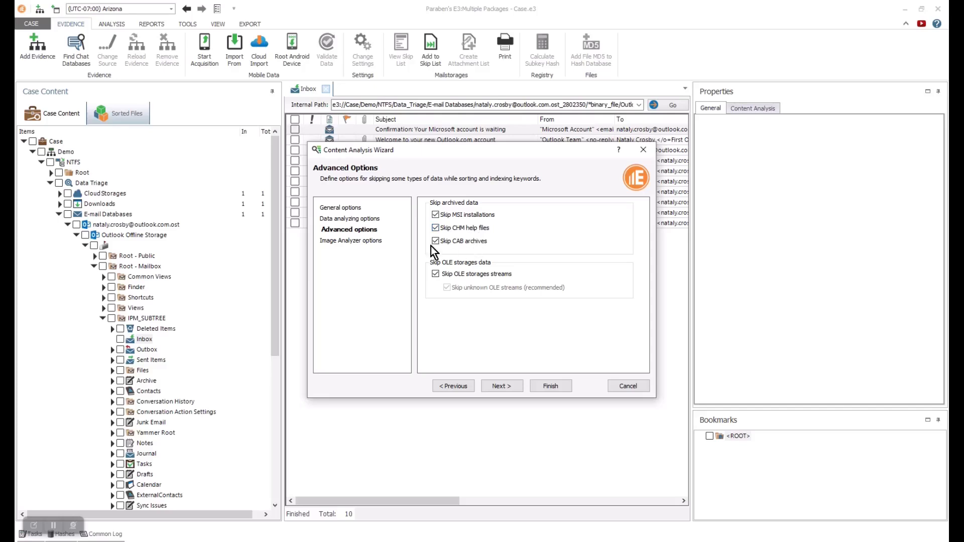
{"action": "left_click", "coordinate": [365, 240]}
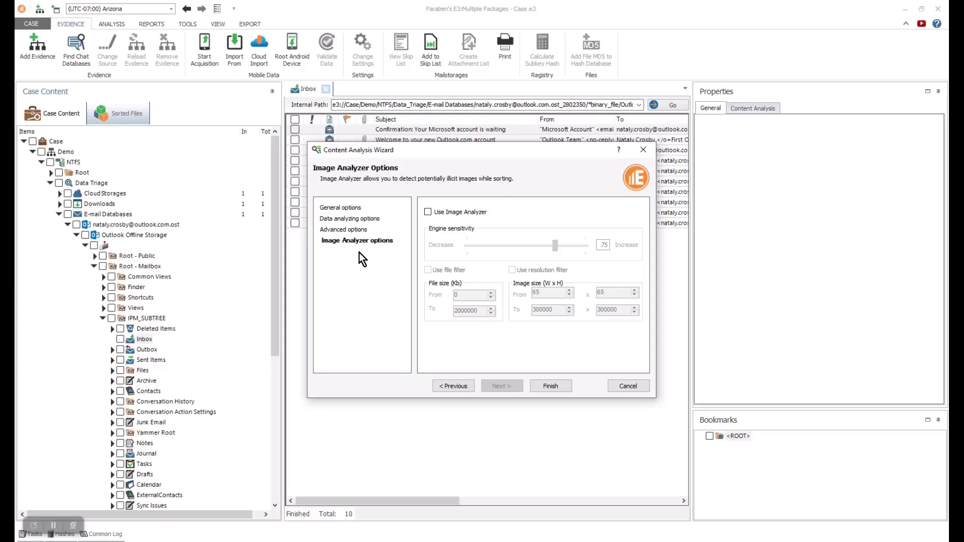
{"action": "left_click", "coordinate": [555, 387]}
{"action": "left_click", "coordinate": [393, 203]}
{"action": "left_click", "coordinate": [475, 307]}
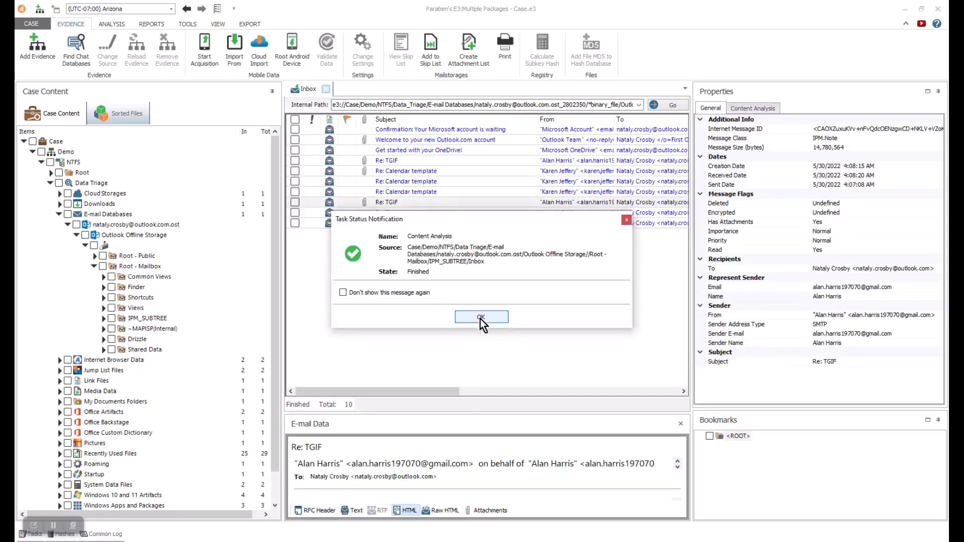
{"action": "left_click", "coordinate": [480, 318]}
- Enlarge the Re: TGIF preview and cycle its Header, Text, HTML, Raw HTML and Attachments tabs
{"action": "left_click_drag", "start_coordinate": [505, 414], "coordinate": [486, 266]}
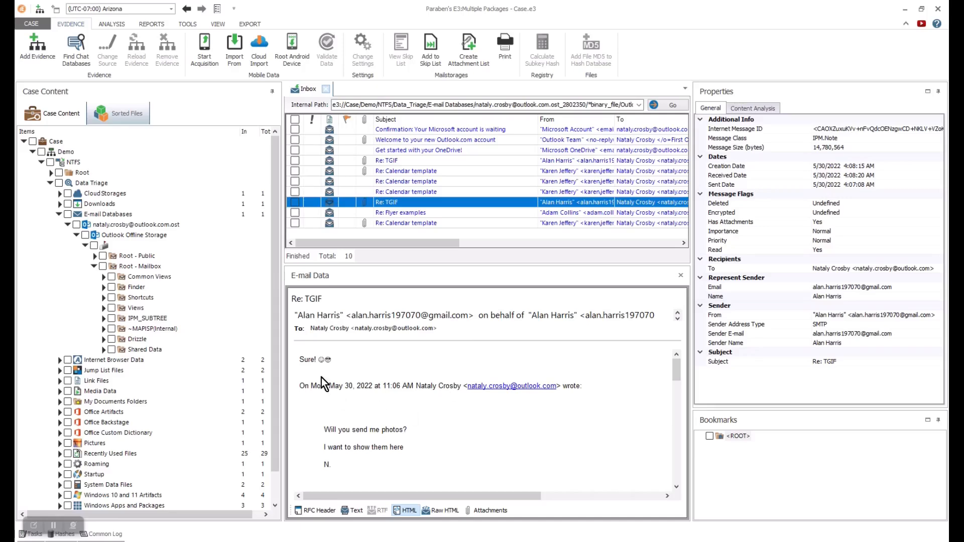
{"action": "left_click", "coordinate": [312, 511]}
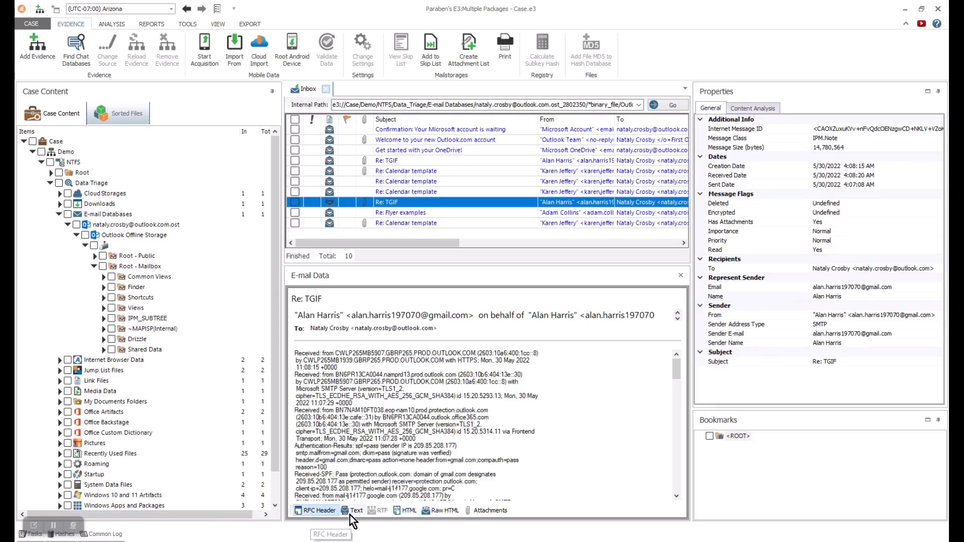
{"action": "left_click", "coordinate": [352, 514]}
{"action": "left_click", "coordinate": [410, 515]}
{"action": "left_click", "coordinate": [444, 514]}
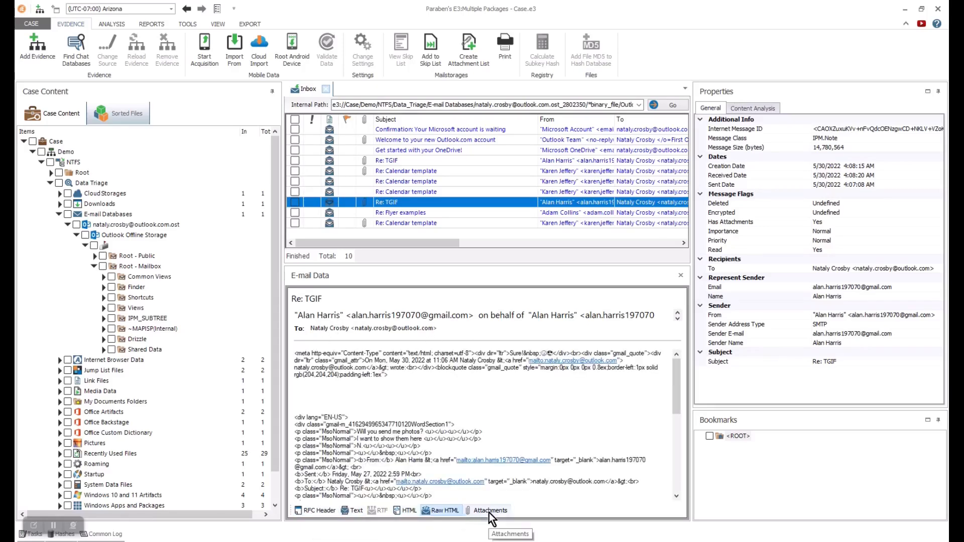
{"action": "left_click", "coordinate": [489, 511]}
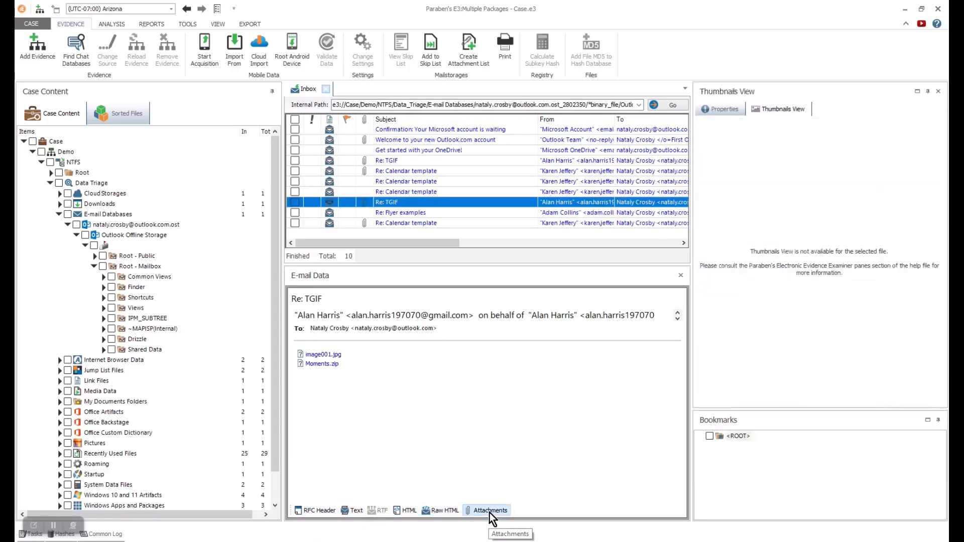
- Select image001.jpg and view its properties, thumbnail, file and document views
{"action": "left_click", "coordinate": [335, 358]}
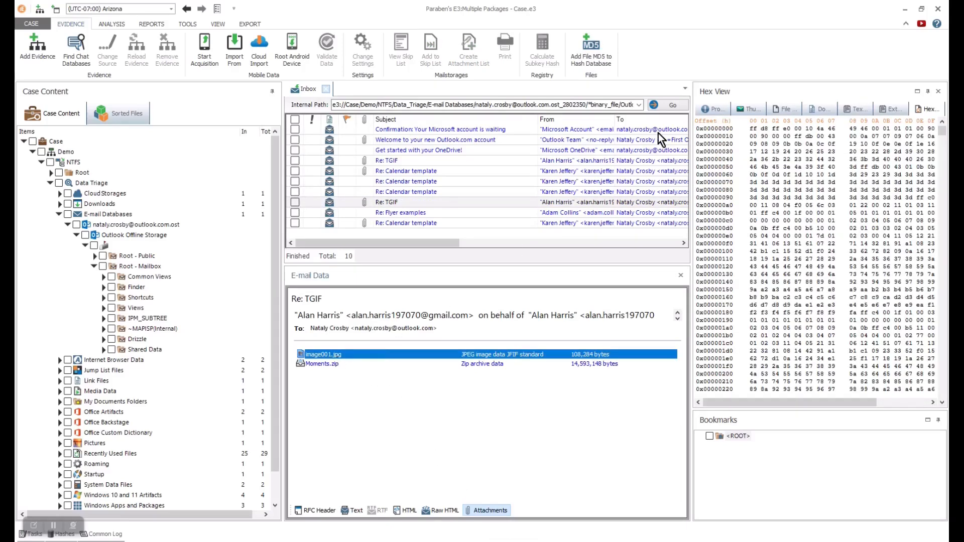
{"action": "left_click", "coordinate": [713, 108]}
{"action": "left_click_drag", "start_coordinate": [692, 192], "coordinate": [530, 192]}
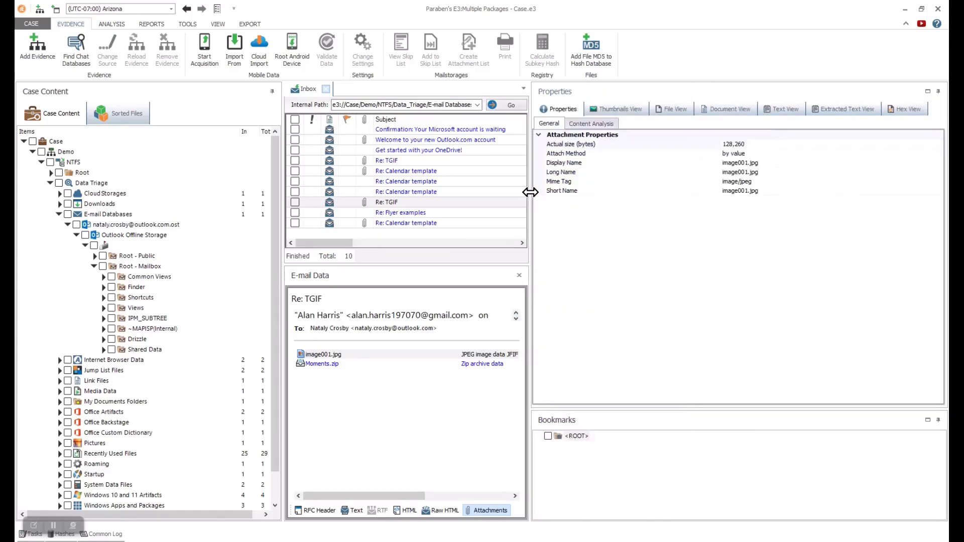
{"action": "left_click", "coordinate": [613, 107]}
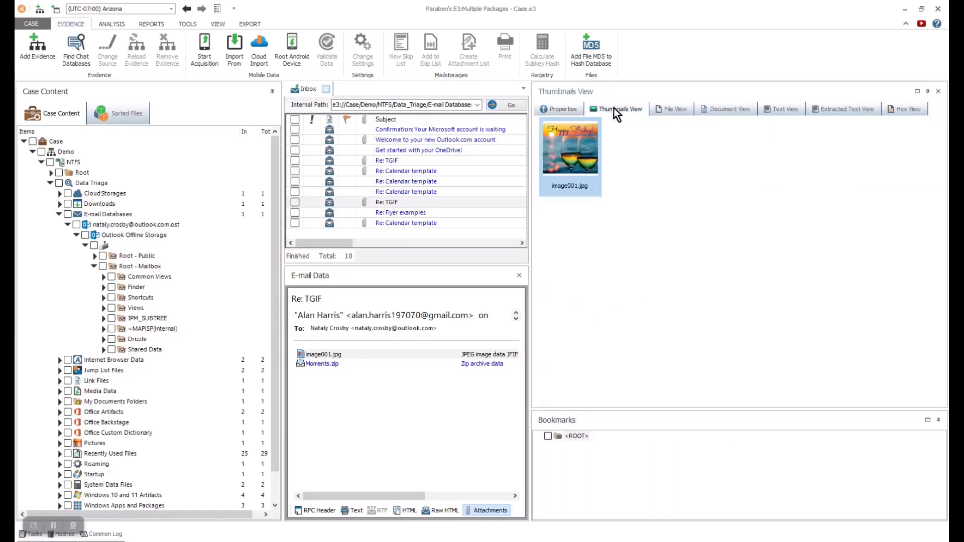
{"action": "left_click", "coordinate": [674, 106]}
{"action": "left_click", "coordinate": [729, 111]}
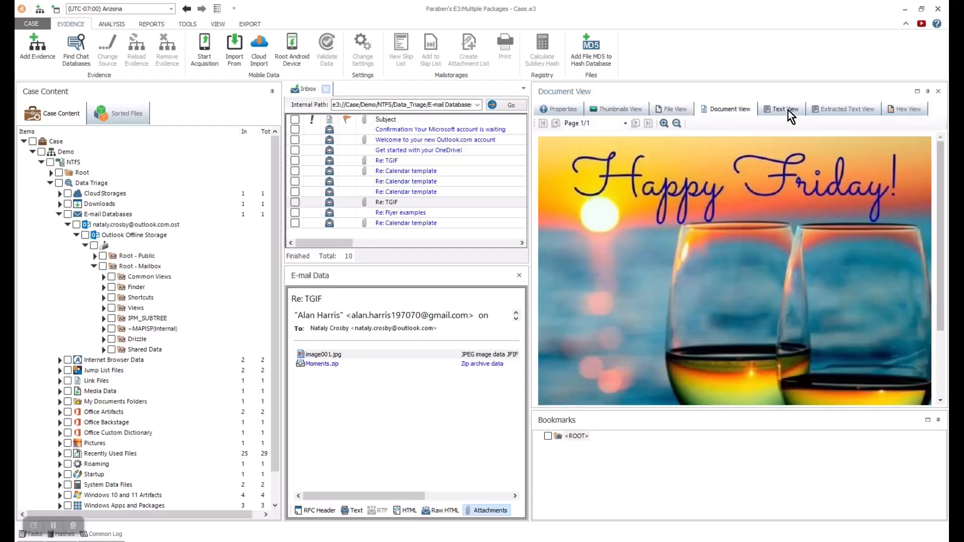
- Recheck the Happy Friday image in file, text and hex views, then reopen IPM_SUBTREE > Inbox
{"action": "left_click", "coordinate": [568, 113]}
{"action": "left_click", "coordinate": [619, 112]}
{"action": "left_click", "coordinate": [676, 111]}
{"action": "left_click", "coordinate": [786, 110]}
{"action": "left_click", "coordinate": [834, 109]}
{"action": "left_click", "coordinate": [908, 109]}
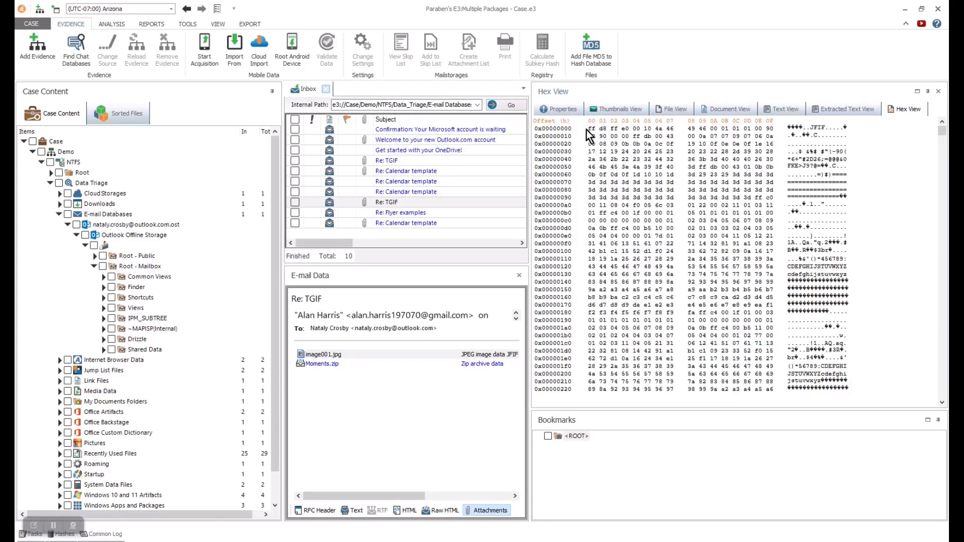
{"action": "left_click", "coordinate": [561, 110]}
{"action": "left_click_drag", "start_coordinate": [531, 265], "coordinate": [715, 266]}
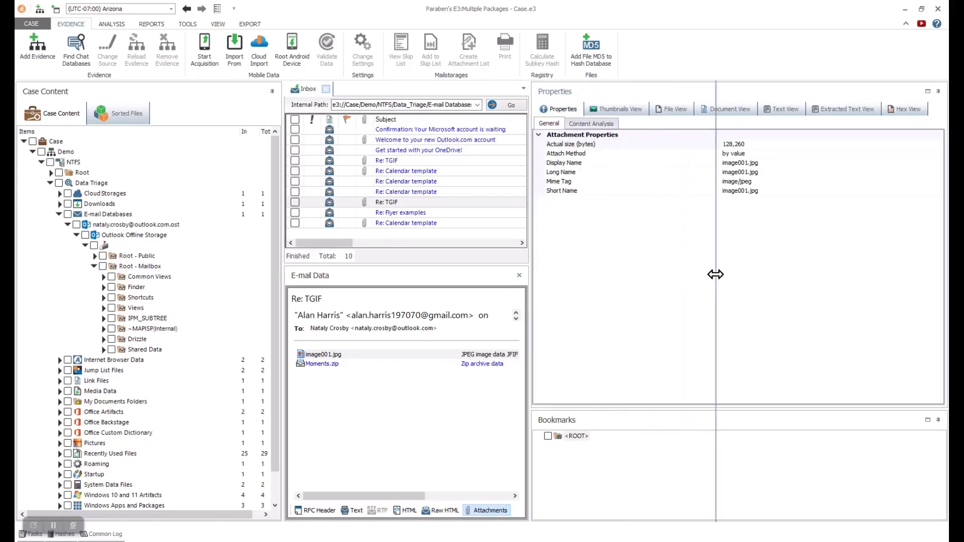
{"action": "left_click", "coordinate": [103, 319]}
{"action": "left_click", "coordinate": [112, 340]}
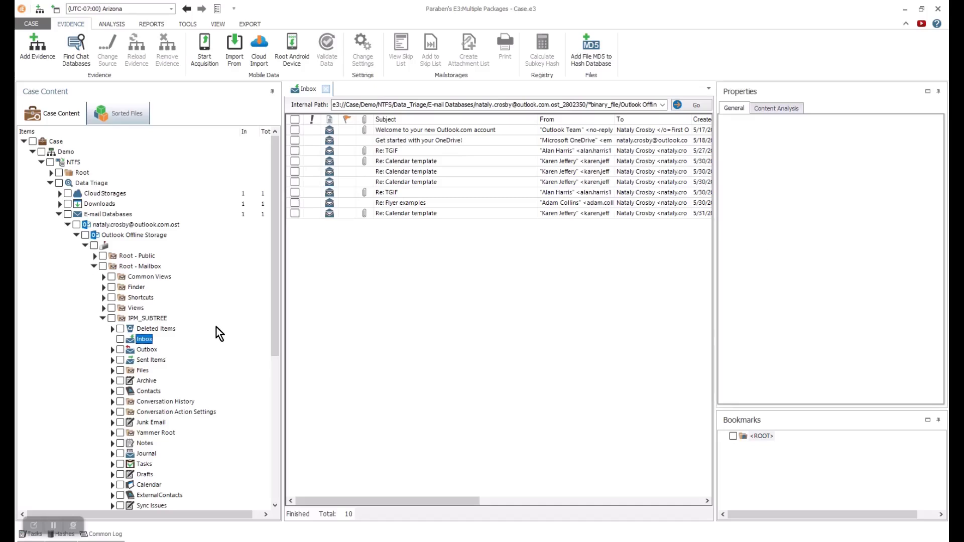
- Start an Advanced Search on the Inbox using Text search with the Boolean method
{"action": "right_click", "coordinate": [142, 341]}
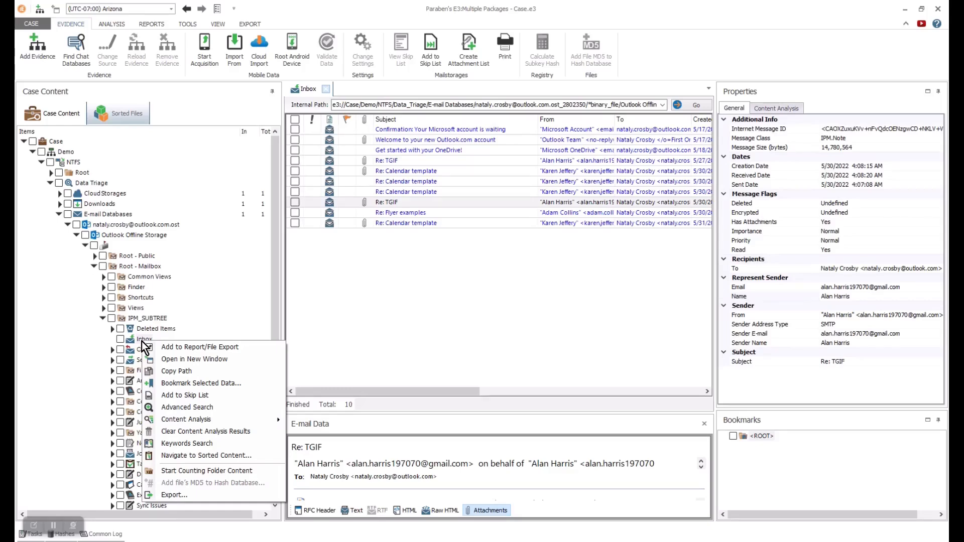
{"action": "left_click", "coordinate": [189, 404]}
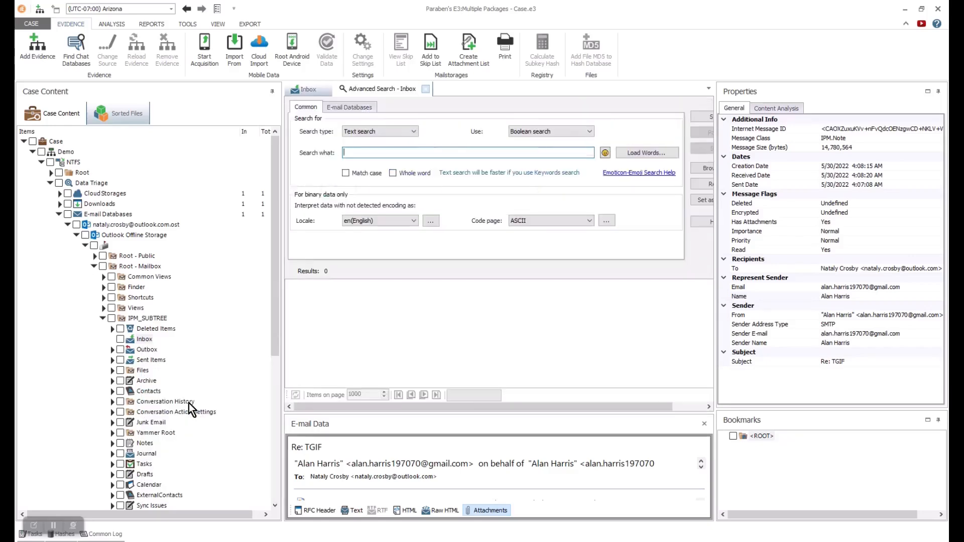
{"action": "left_click", "coordinate": [414, 131]}
{"action": "left_click", "coordinate": [414, 131]}
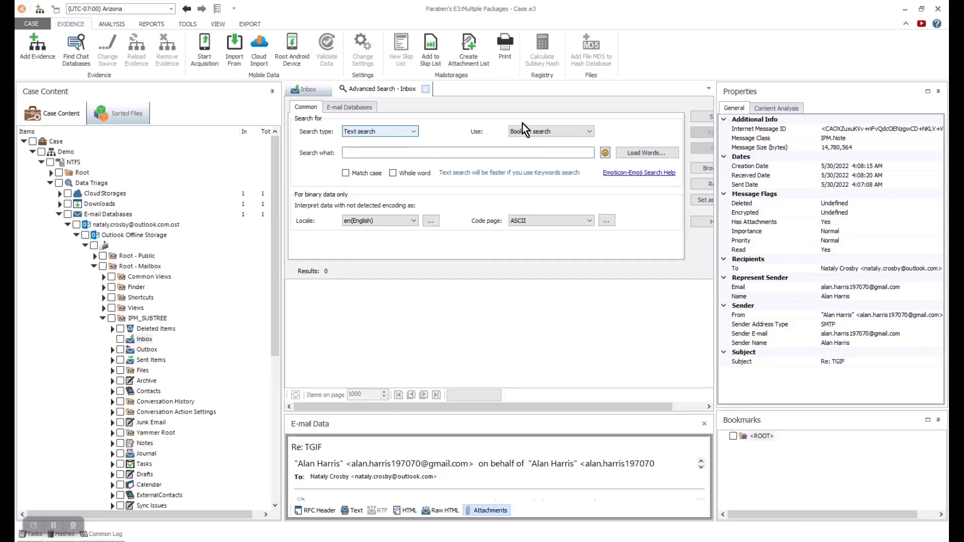
{"action": "left_click", "coordinate": [592, 131]}
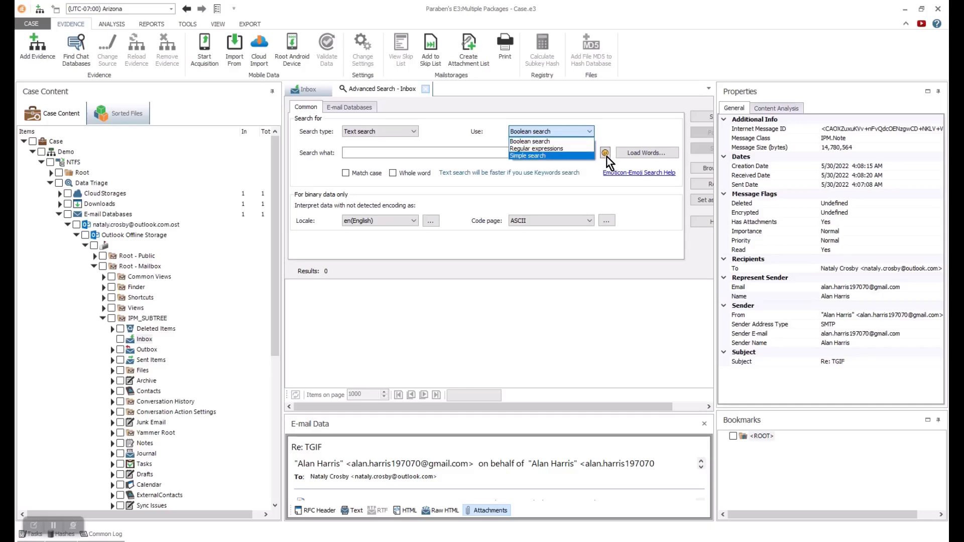
{"action": "left_click", "coordinate": [636, 152]}
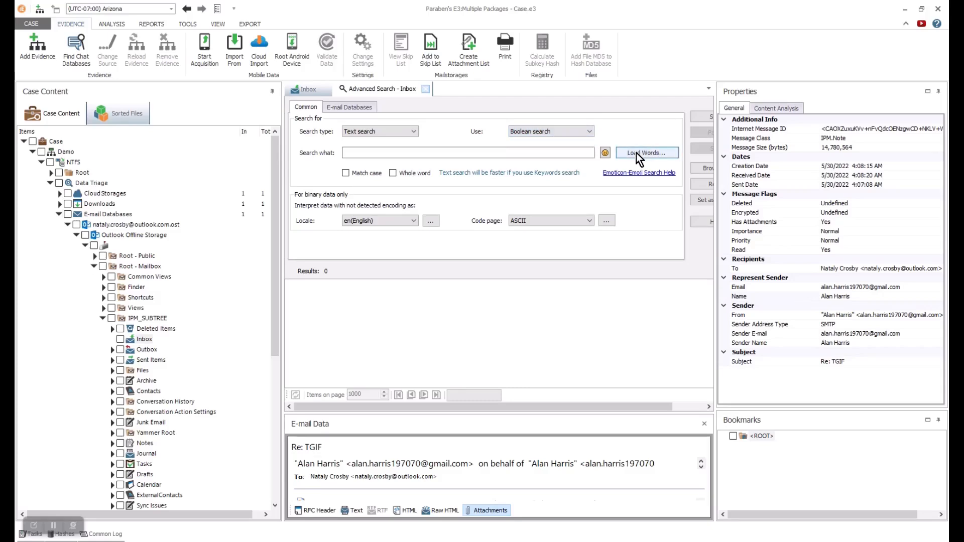
- Browse the pre-defined keyword lists, such as Cocaine, then cancel loading words
{"action": "left_click", "coordinate": [637, 152]}
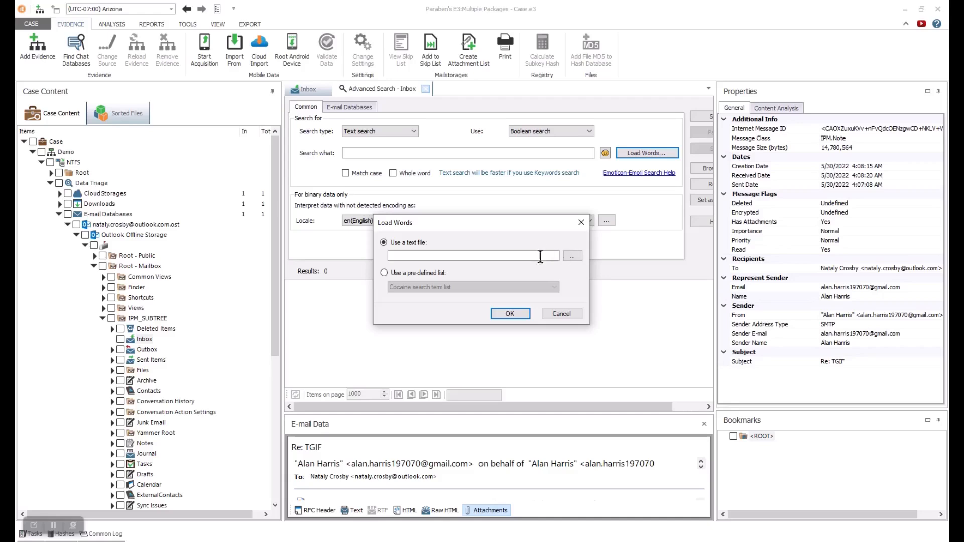
{"action": "left_click", "coordinate": [385, 273]}
{"action": "left_click", "coordinate": [553, 289]}
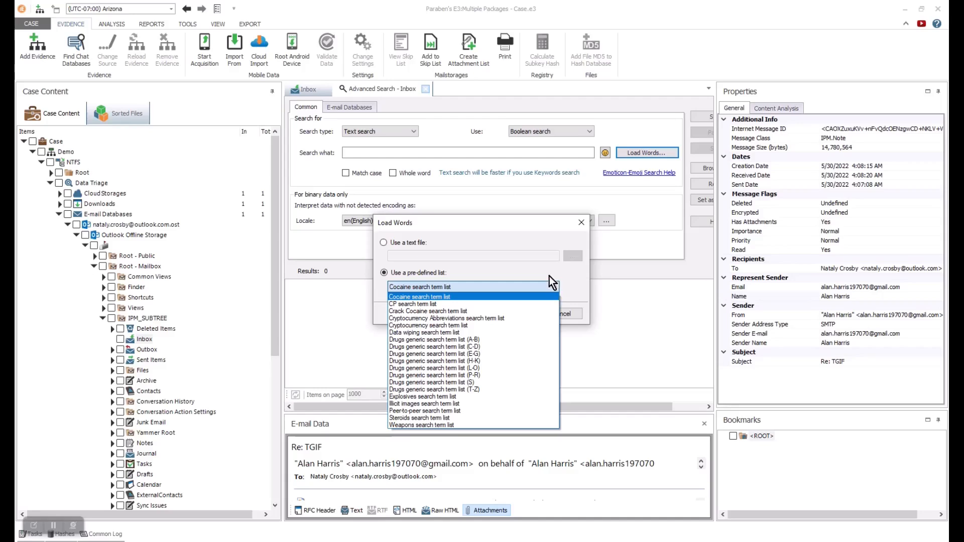
{"action": "left_click", "coordinate": [541, 230]}
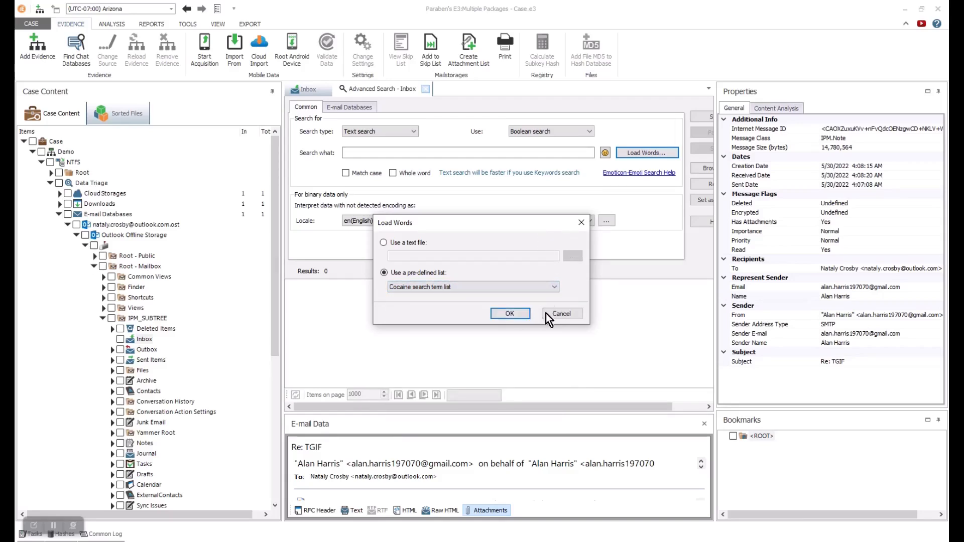
{"action": "left_click", "coordinate": [561, 314]}
- Enter the query 'welcome OR OneDrive OR Time OR photos' and run the Boolean search
{"action": "left_click", "coordinate": [402, 155]}
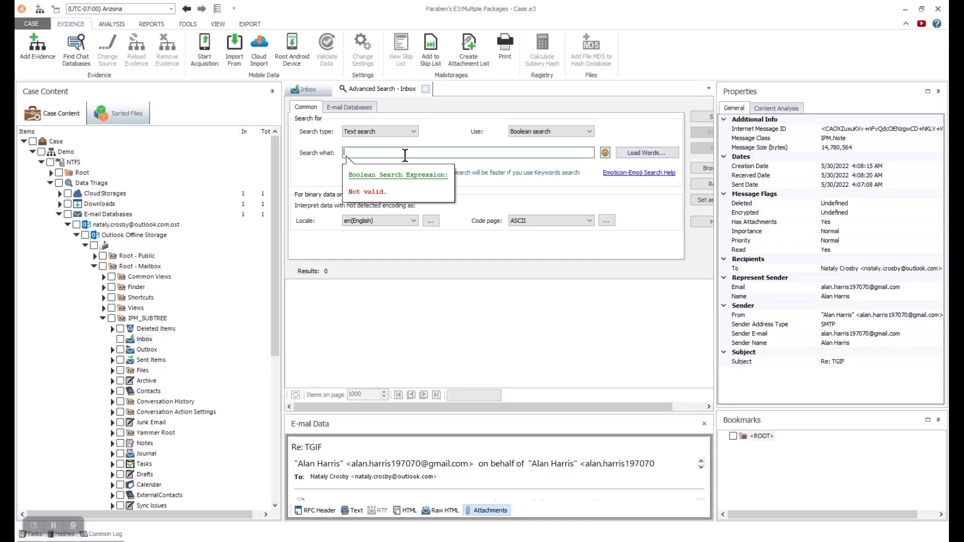
{"action": "type", "text": "welcome OR OneDrive O"}
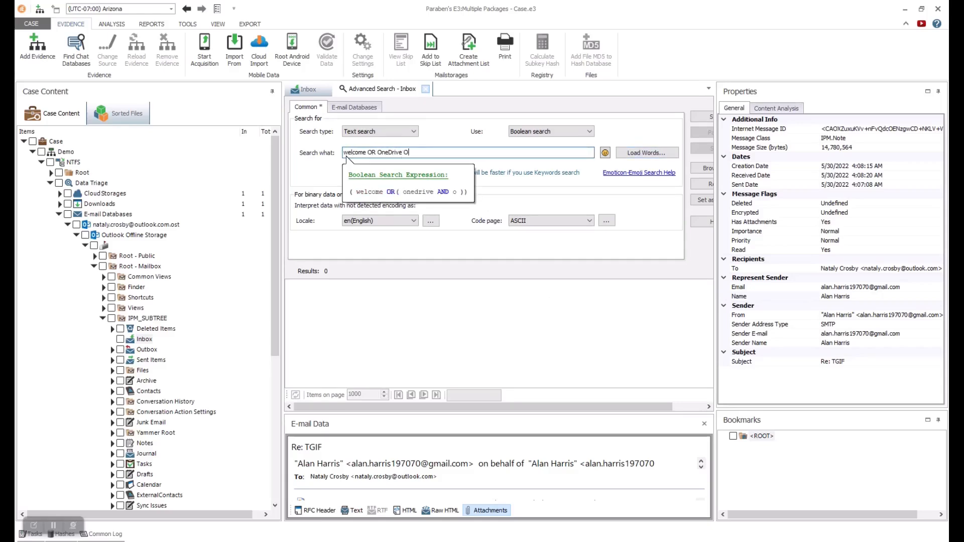
{"action": "type", "text": "R Time OR "}
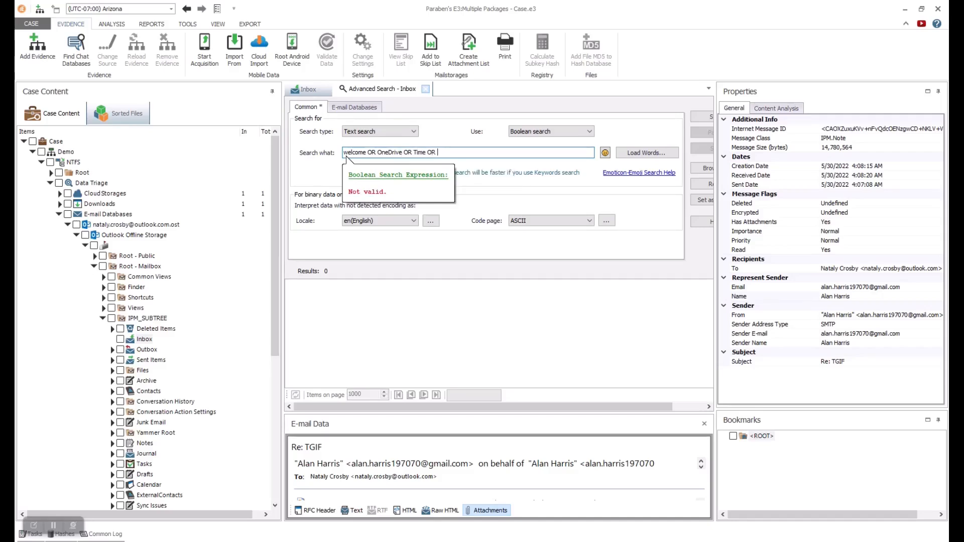
{"action": "type", "text": "Photos"}
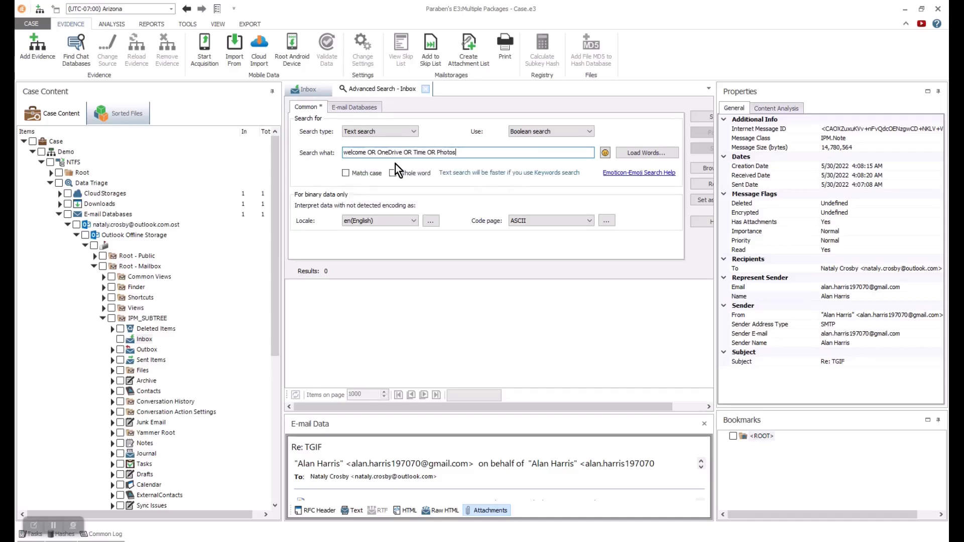
{"action": "key", "text": "BackSpace"}
{"action": "key", "text": "BackSpace"}
{"action": "key", "text": "BackSpace"}
{"action": "key", "text": "BackSpace"}
{"action": "key", "text": "BackSpace"}
{"action": "key", "text": "BackSpace"}
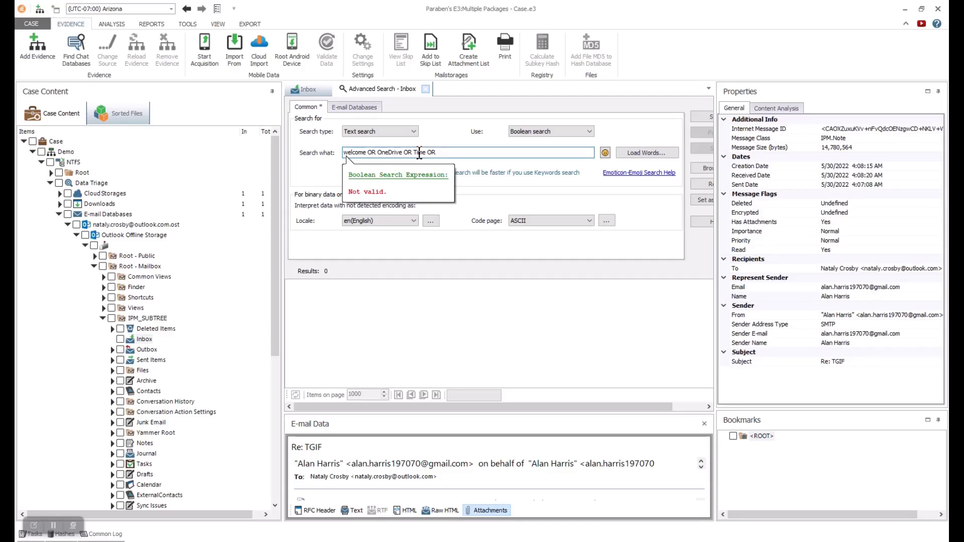
{"action": "type", "text": "photos"}
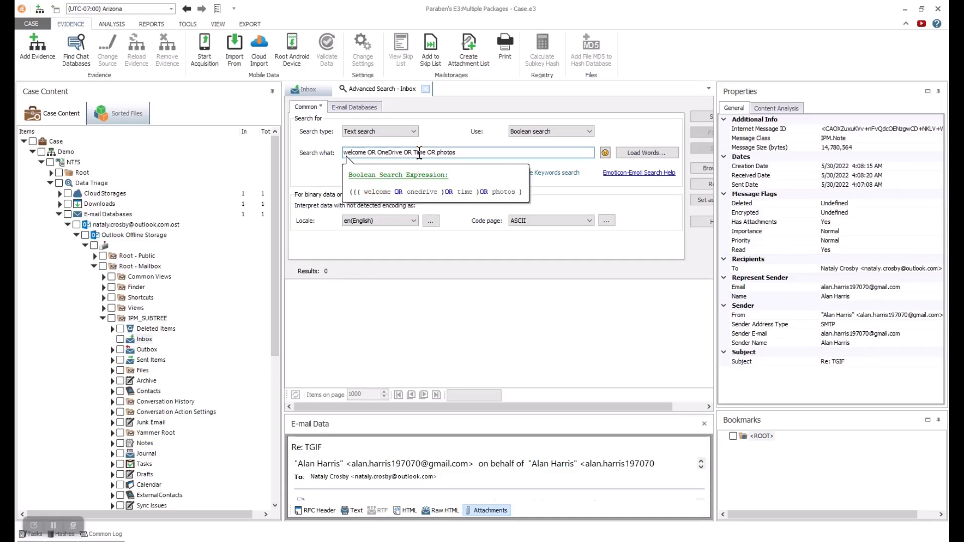
{"action": "left_click", "coordinate": [672, 119]}
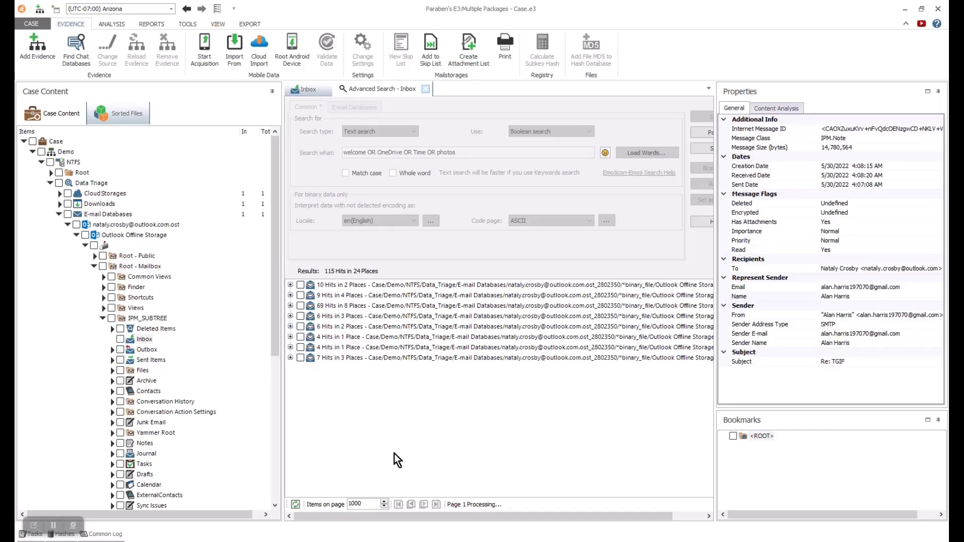
{"action": "left_click", "coordinate": [482, 319]}
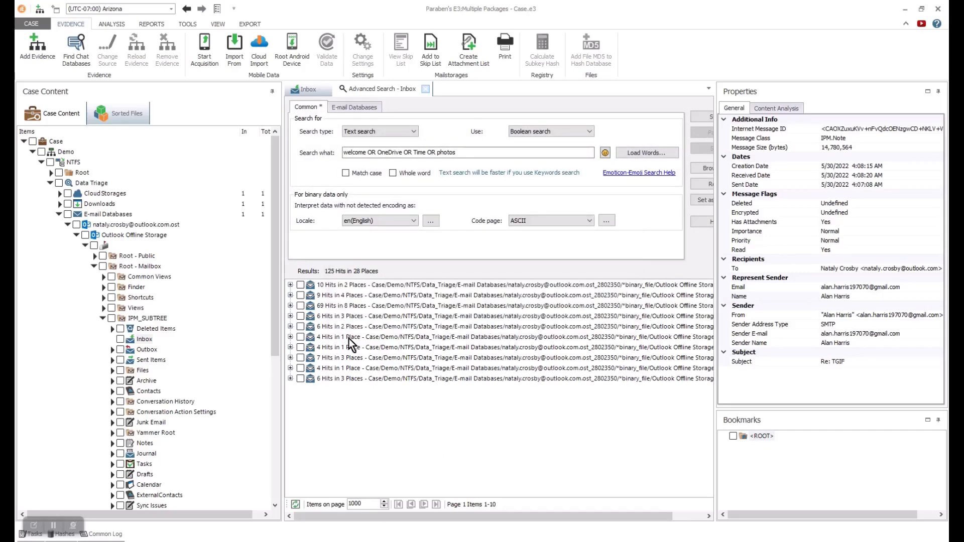
- Bookmark the first header hit of the top result with a description
{"action": "left_click", "coordinate": [290, 285]}
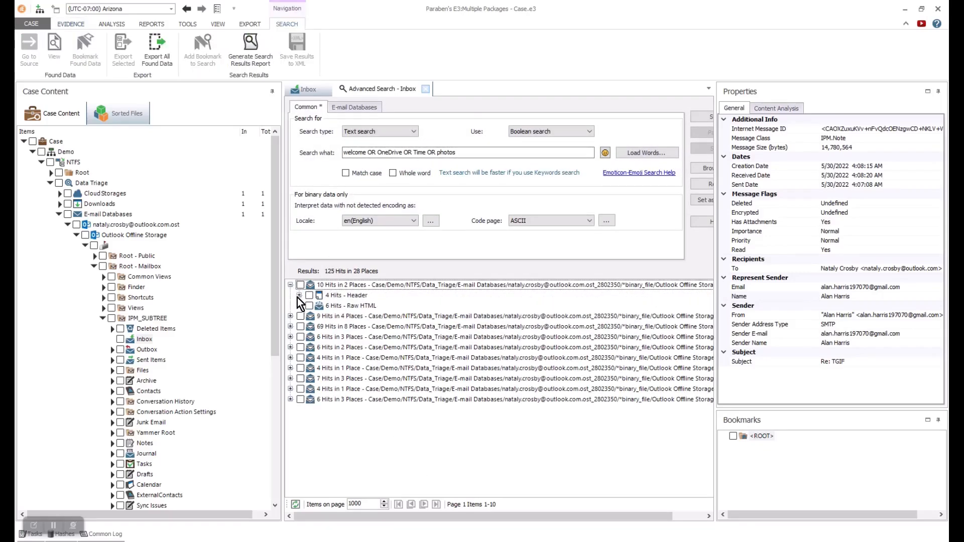
{"action": "left_click", "coordinate": [299, 295]}
{"action": "left_click", "coordinate": [343, 307]}
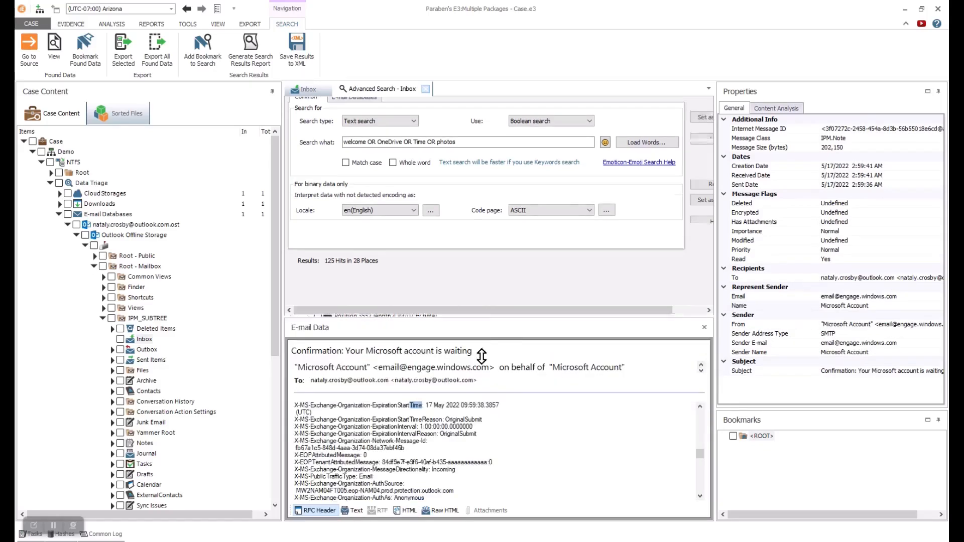
{"action": "right_click", "coordinate": [417, 407]}
{"action": "left_click", "coordinate": [459, 442]}
{"action": "left_click", "coordinate": [399, 250]}
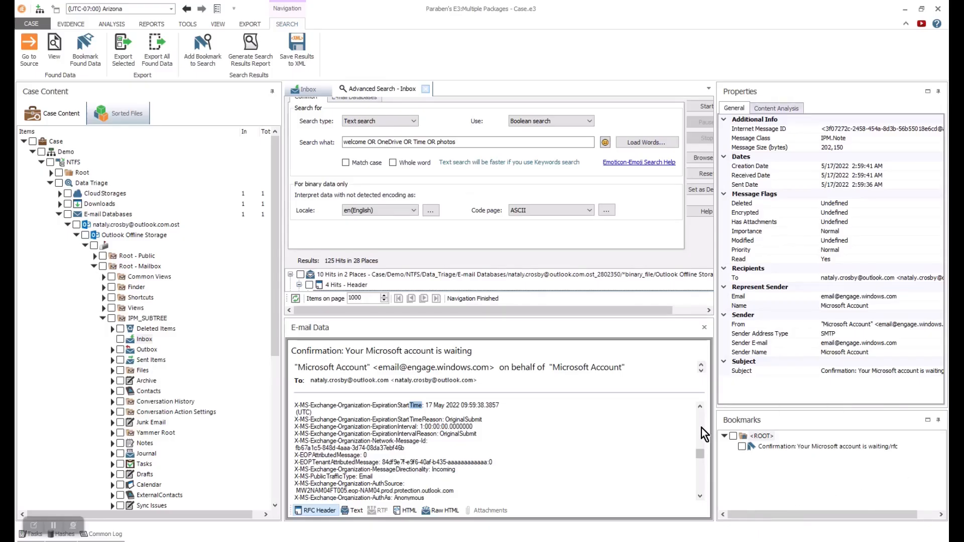
- Select all ten search results and choose Export Selected
{"action": "left_click", "coordinate": [704, 328]}
{"action": "left_click", "coordinate": [290, 286]}
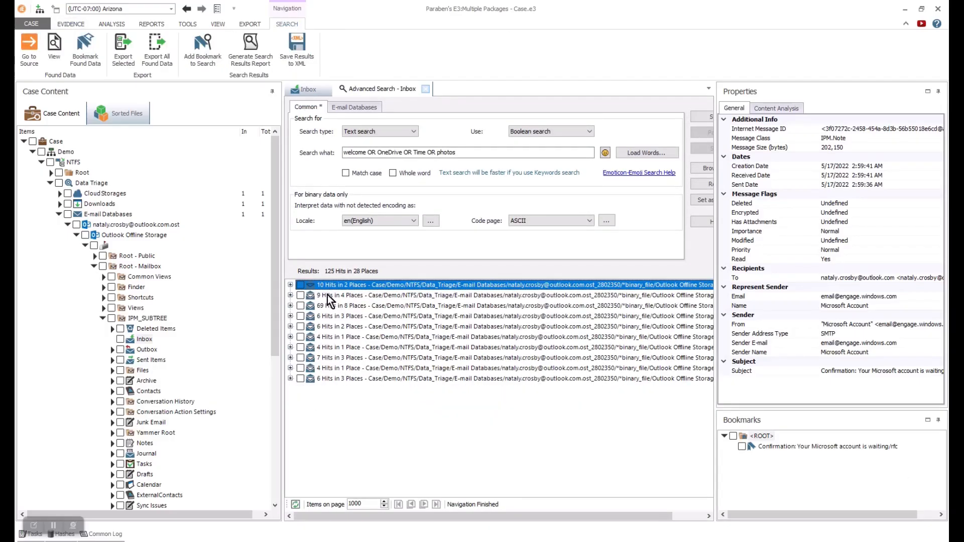
{"action": "key", "text": "ctrl+a"}
{"action": "right_click", "coordinate": [406, 317]}
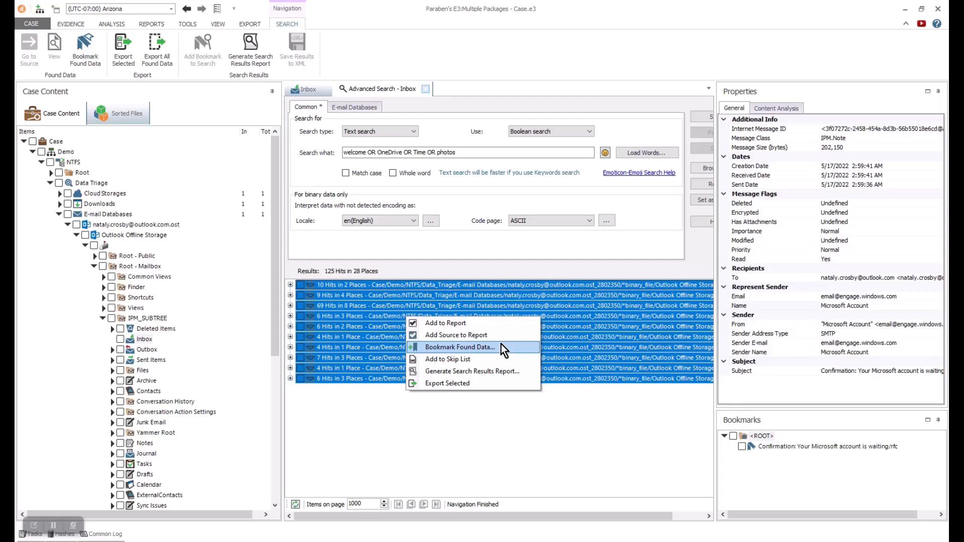
{"action": "left_click", "coordinate": [475, 384]}
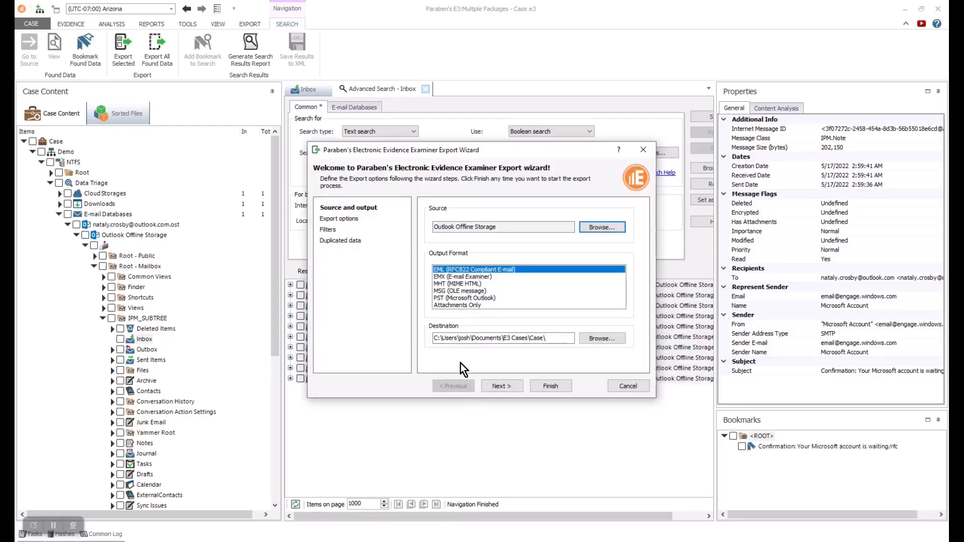
- Pick PST among the export formats, then close the Export Wizard and the Advanced Search tab
{"action": "left_click_drag", "start_coordinate": [471, 279], "coordinate": [467, 306]}
{"action": "left_click", "coordinate": [455, 298]}
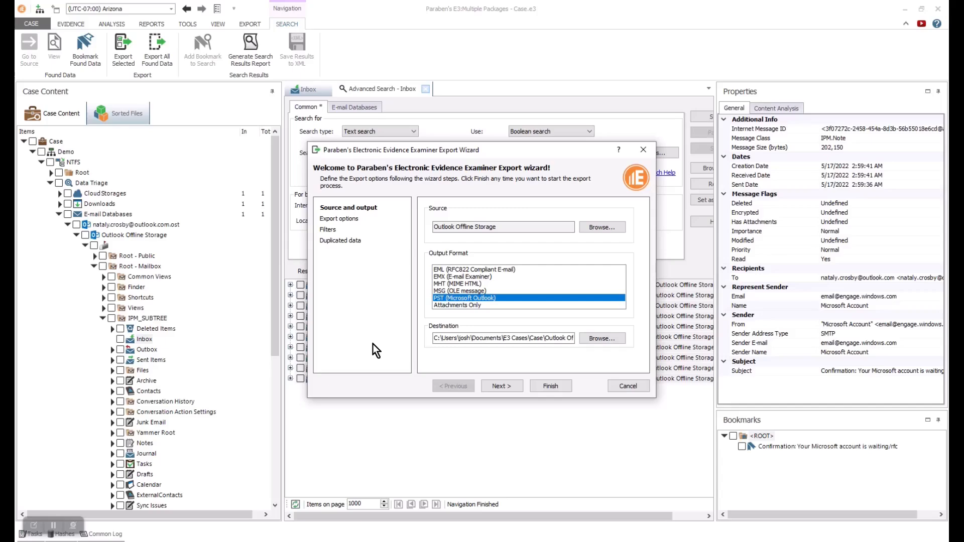
{"action": "left_click", "coordinate": [644, 150]}
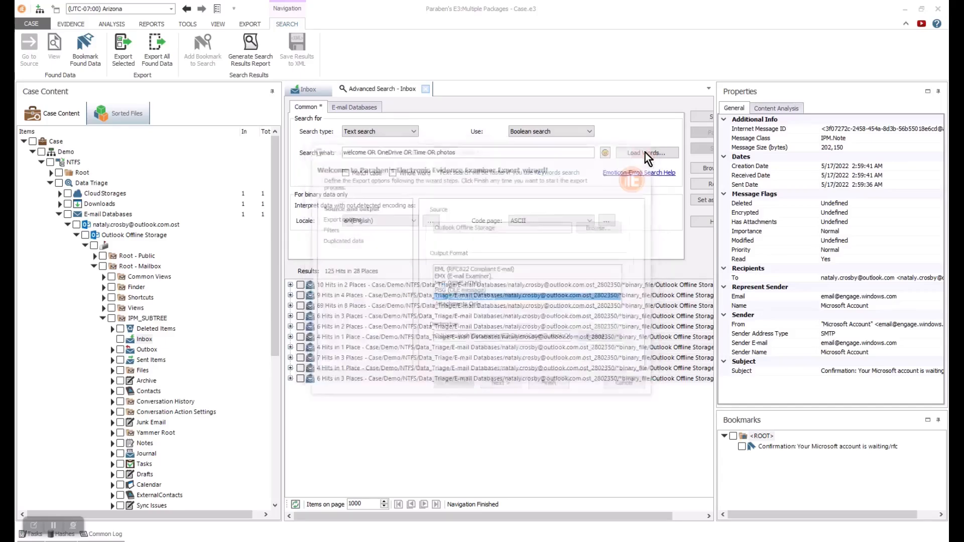
{"action": "left_click", "coordinate": [425, 89]}
- Collapse the IPM_SUBTREE, Root - Mailbox, Outlook Offline Storage and E-mail Databases branches
{"action": "left_click", "coordinate": [103, 318]}
{"action": "left_click", "coordinate": [94, 266]}
{"action": "left_click", "coordinate": [86, 245]}
{"action": "left_click", "coordinate": [76, 235]}
{"action": "left_click", "coordinate": [67, 225]}
{"action": "left_click", "coordinate": [59, 214]}
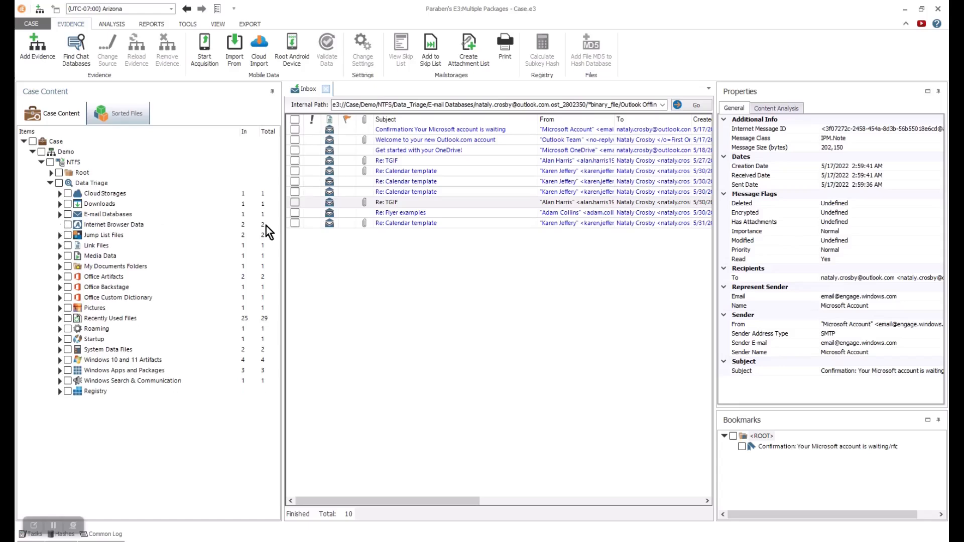
- Open Internet Browser Data > Edge User Data > Default and view its History and Downloads
{"action": "left_click", "coordinate": [116, 224]}
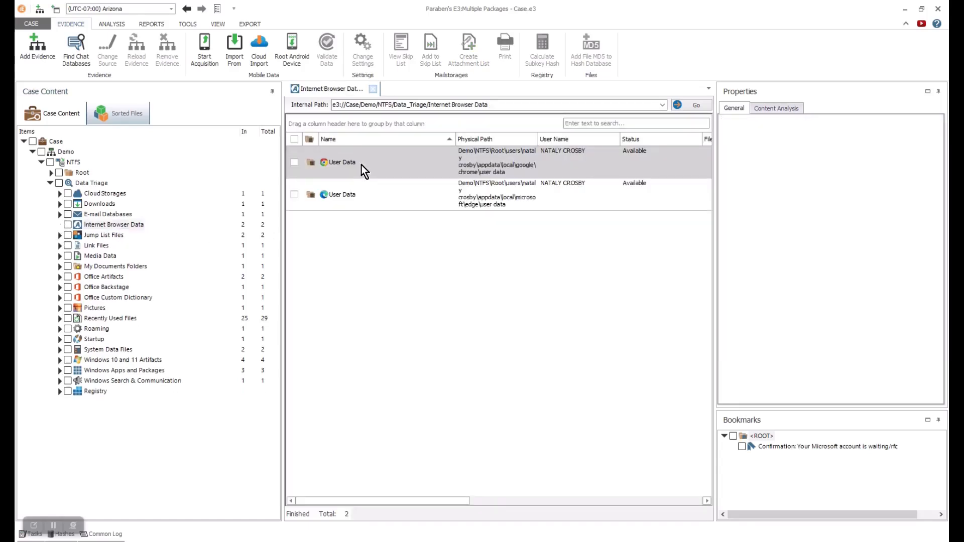
{"action": "double_click", "coordinate": [364, 197]}
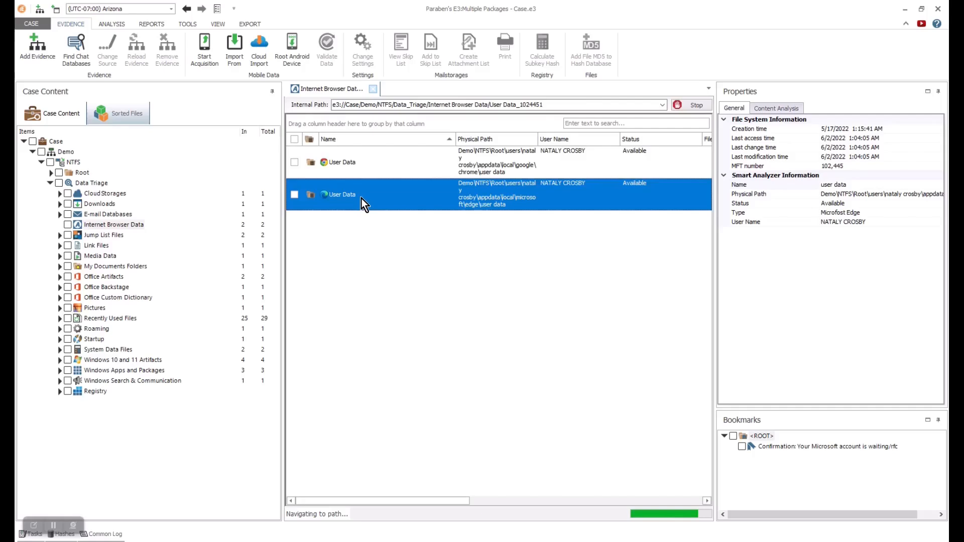
{"action": "double_click", "coordinate": [340, 140]}
{"action": "left_click", "coordinate": [85, 266]}
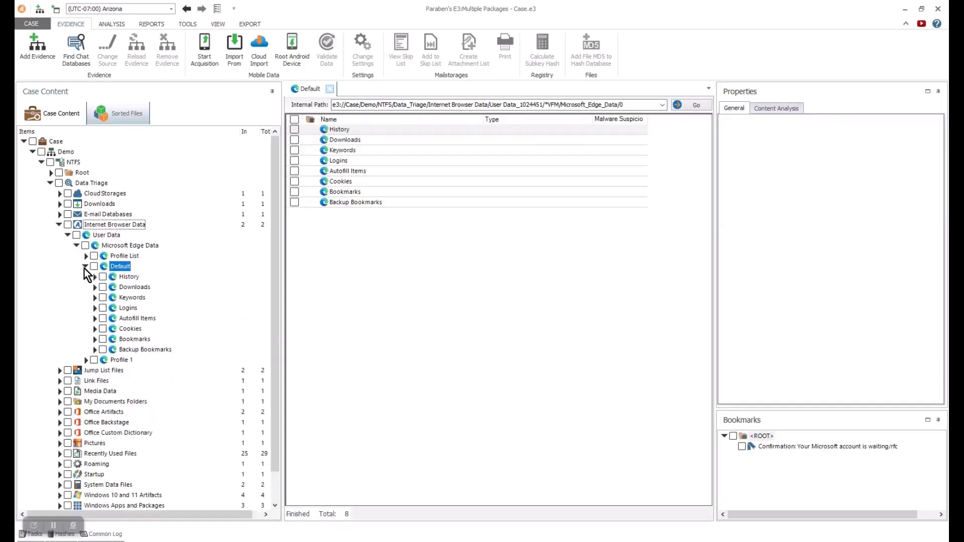
{"action": "left_click", "coordinate": [111, 277]}
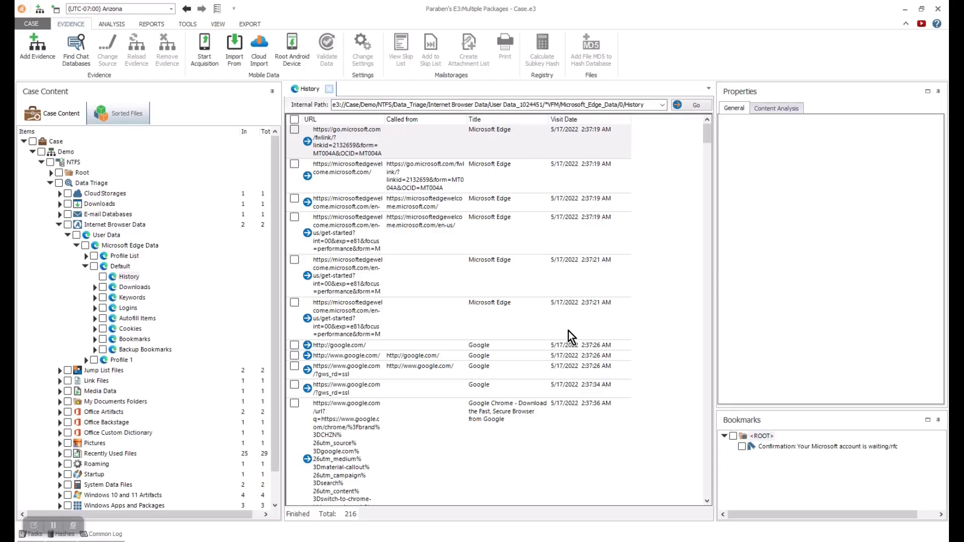
{"action": "left_click", "coordinate": [129, 288]}
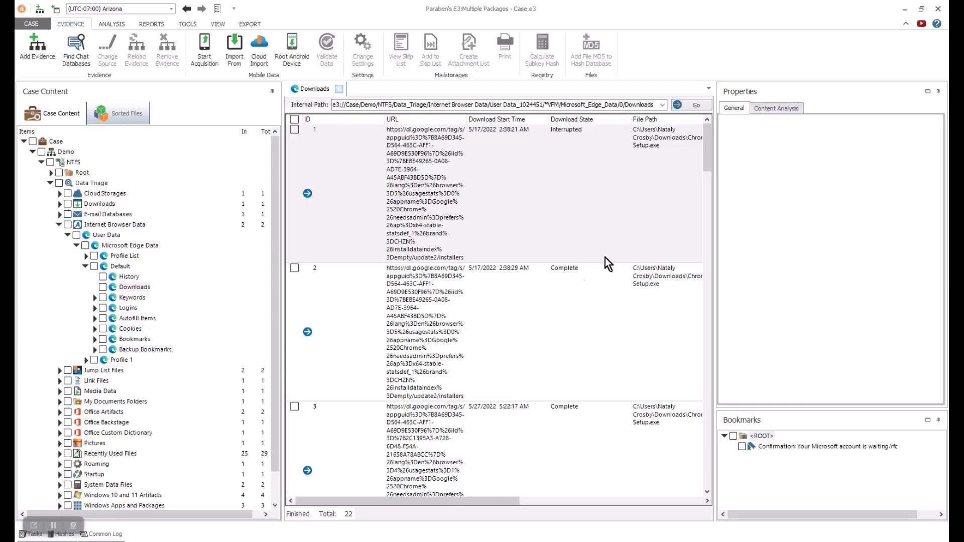
{"action": "left_click_drag", "start_coordinate": [489, 501], "coordinate": [442, 527]}
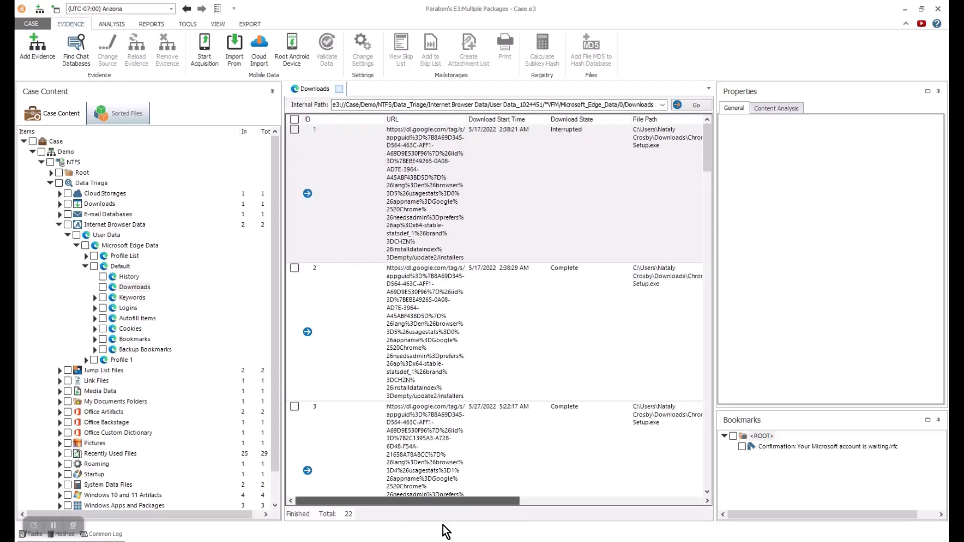
- View the Edge profile's search Keywords, saved Logins and Autofill Items
{"action": "left_click", "coordinate": [99, 300]}
{"action": "left_click", "coordinate": [132, 298]}
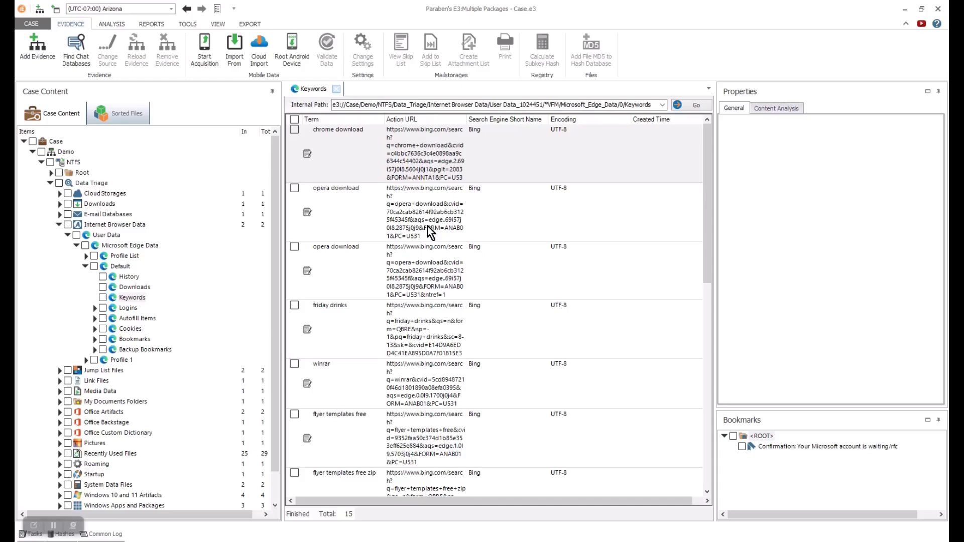
{"action": "left_click_drag", "start_coordinate": [707, 200], "coordinate": [523, 321]}
{"action": "left_click", "coordinate": [126, 308]}
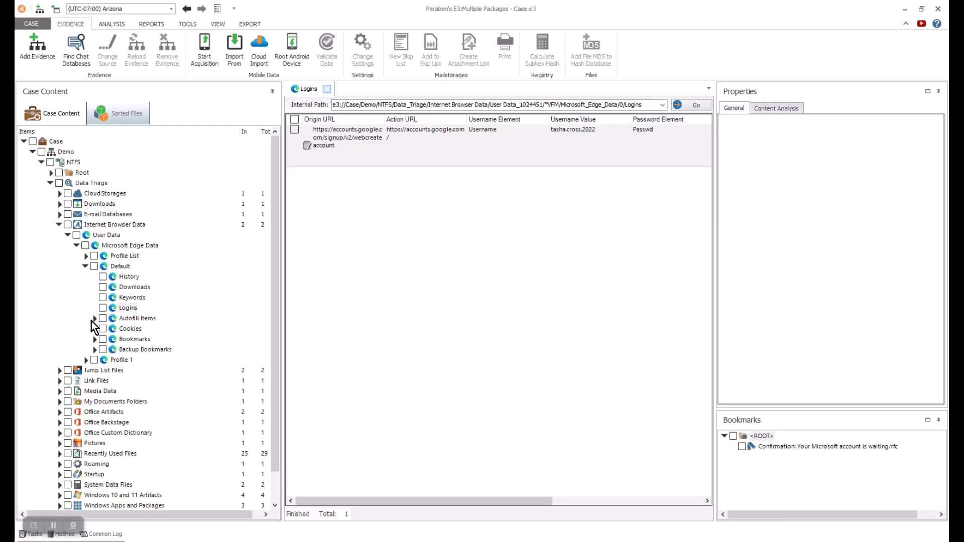
{"action": "left_click", "coordinate": [132, 319]}
- Show the 89 Edge cookies, then collapse the Default, Edge Data and User Data branches
{"action": "left_click", "coordinate": [94, 328]}
{"action": "left_click", "coordinate": [129, 329]}
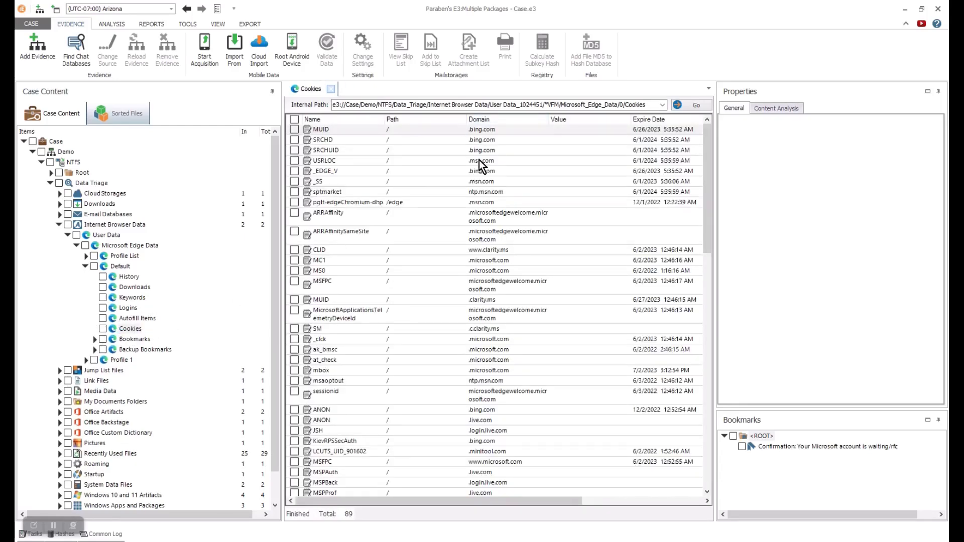
{"action": "left_click_drag", "start_coordinate": [451, 502], "coordinate": [402, 514]}
{"action": "right_click", "coordinate": [127, 331]}
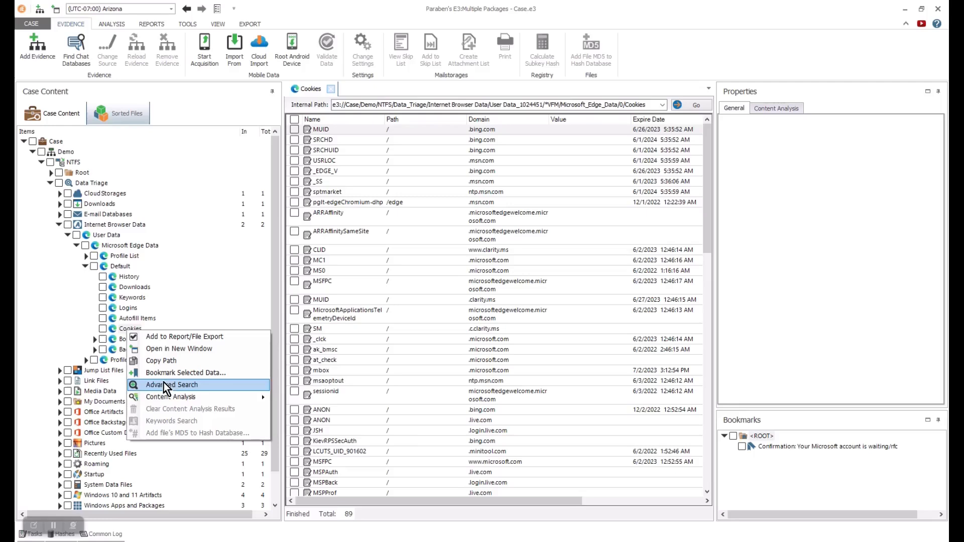
{"action": "mouse_move", "coordinate": [169, 398]}
{"action": "left_click", "coordinate": [276, 259]}
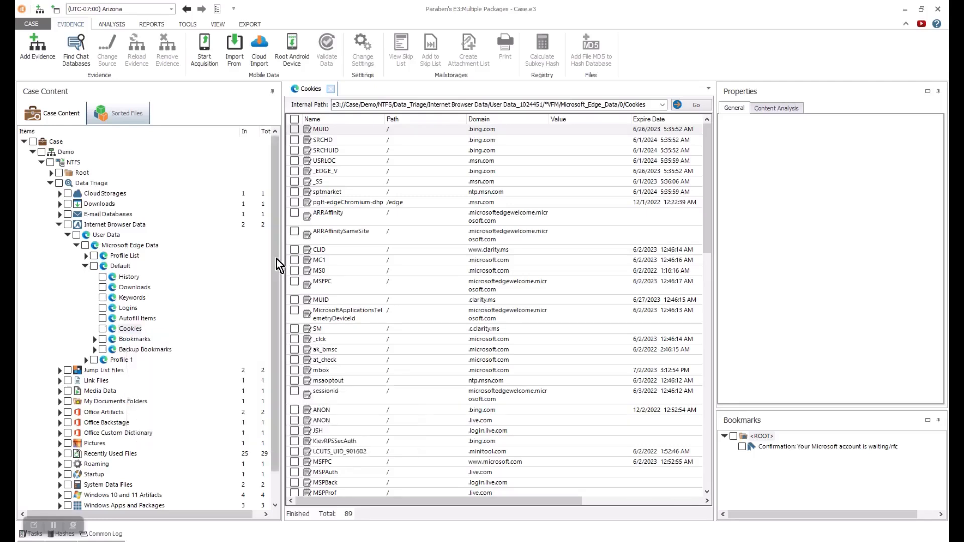
{"action": "left_click", "coordinate": [85, 267]}
{"action": "left_click", "coordinate": [76, 246]}
{"action": "left_click", "coordinate": [67, 235]}
- Open Jump List Files > AutomaticDestinations and show the first file's properties
{"action": "left_click", "coordinate": [59, 225]}
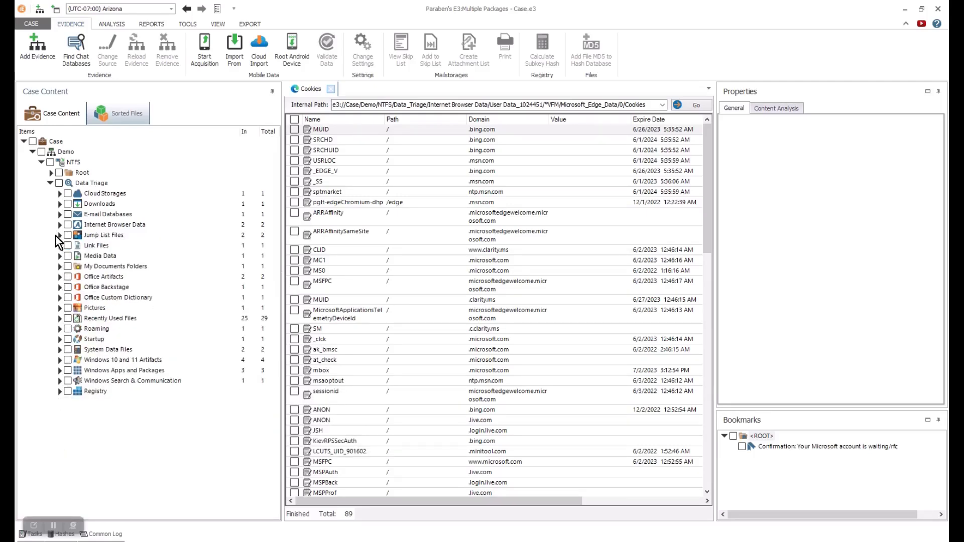
{"action": "left_click", "coordinate": [105, 237]}
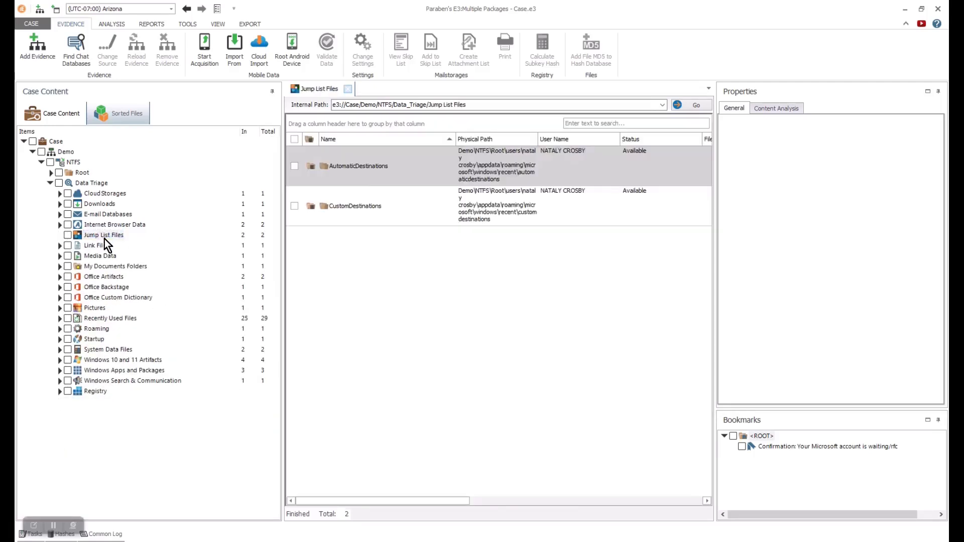
{"action": "double_click", "coordinate": [367, 165]}
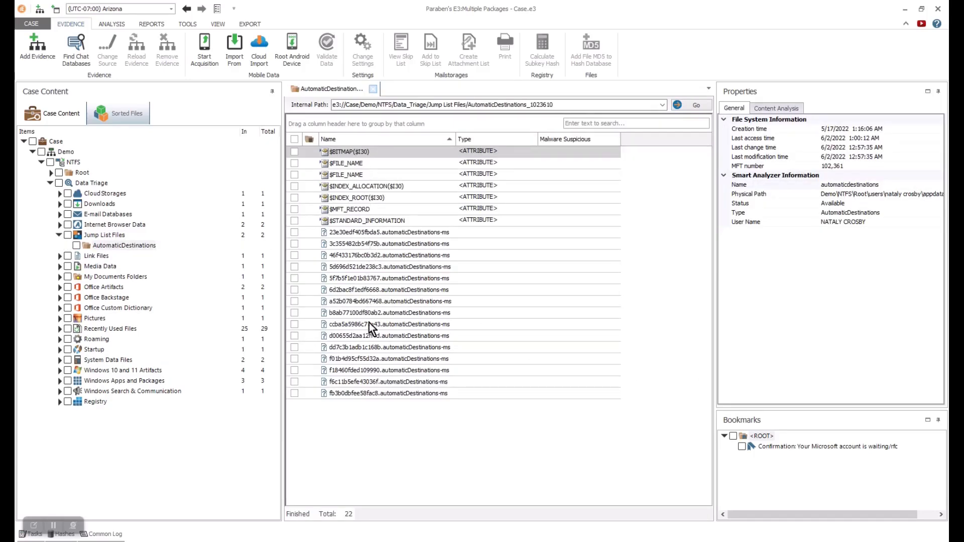
{"action": "left_click", "coordinate": [376, 236]}
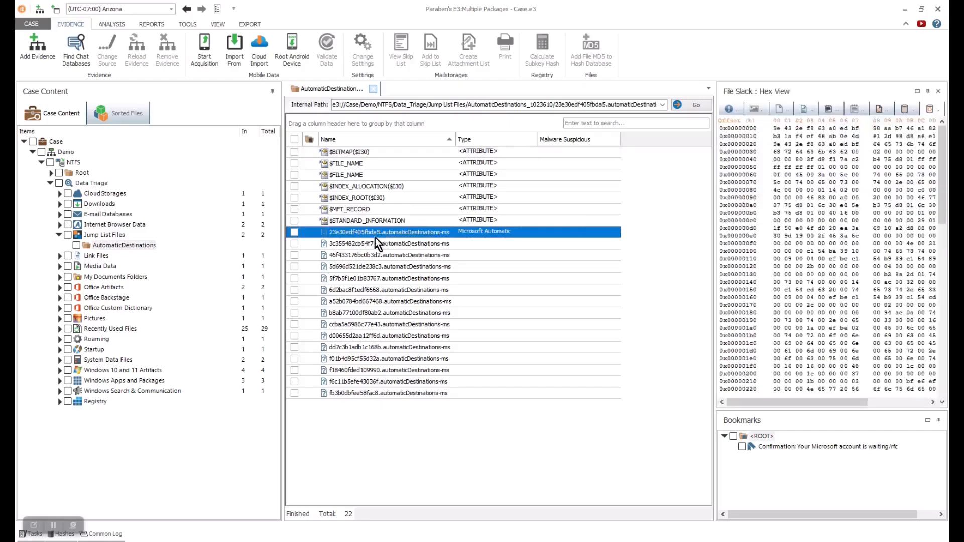
{"action": "left_click", "coordinate": [727, 110]}
{"action": "left_click_drag", "start_coordinate": [715, 175], "coordinate": [631, 189]}
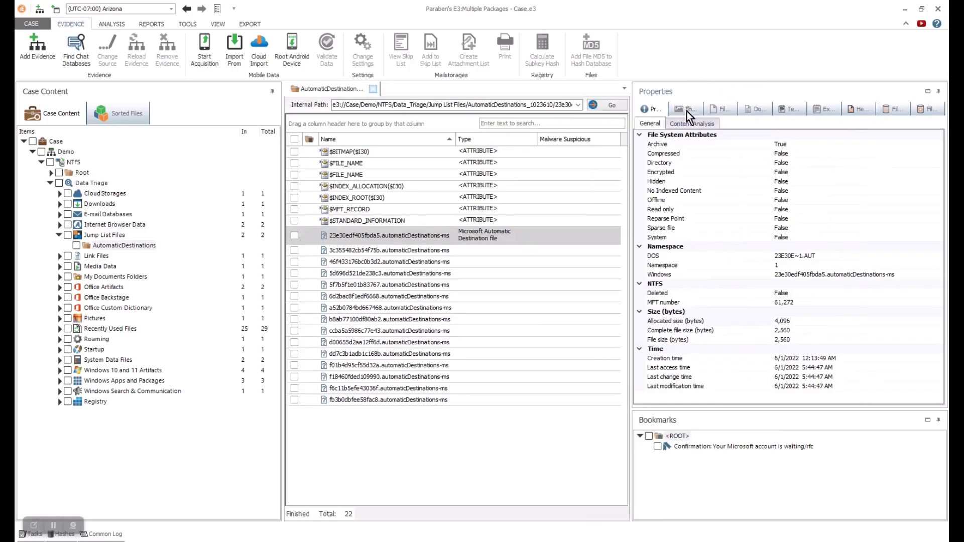
- View that file as thumbnail, raw, document, text, extracted text, hex and slack views, then its properties
{"action": "left_click", "coordinate": [688, 110]}
{"action": "left_click", "coordinate": [721, 108]}
{"action": "left_click", "coordinate": [756, 109]}
{"action": "left_click", "coordinate": [791, 109]}
{"action": "left_click", "coordinate": [825, 109]}
{"action": "left_click", "coordinate": [857, 108]}
{"action": "left_click", "coordinate": [893, 108]}
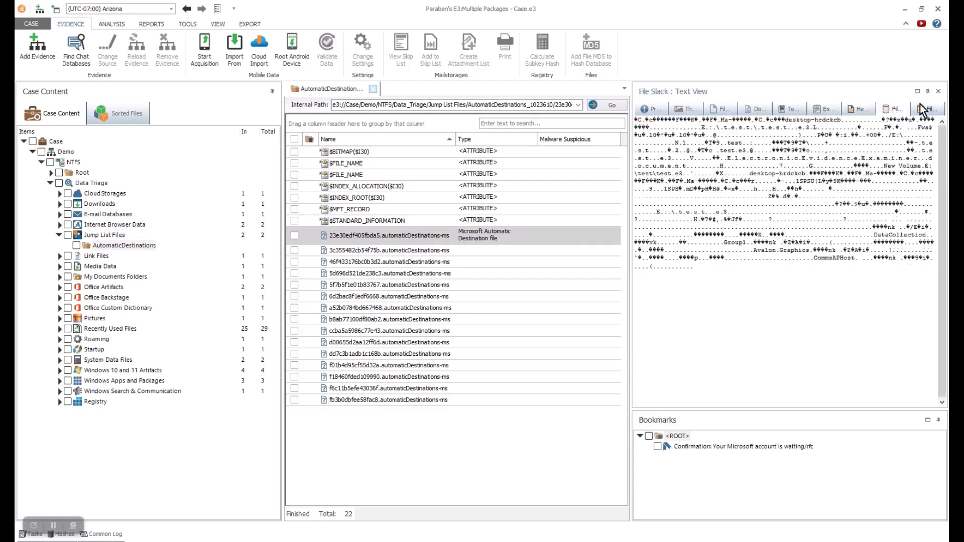
{"action": "left_click", "coordinate": [923, 106]}
{"action": "left_click", "coordinate": [652, 111]}
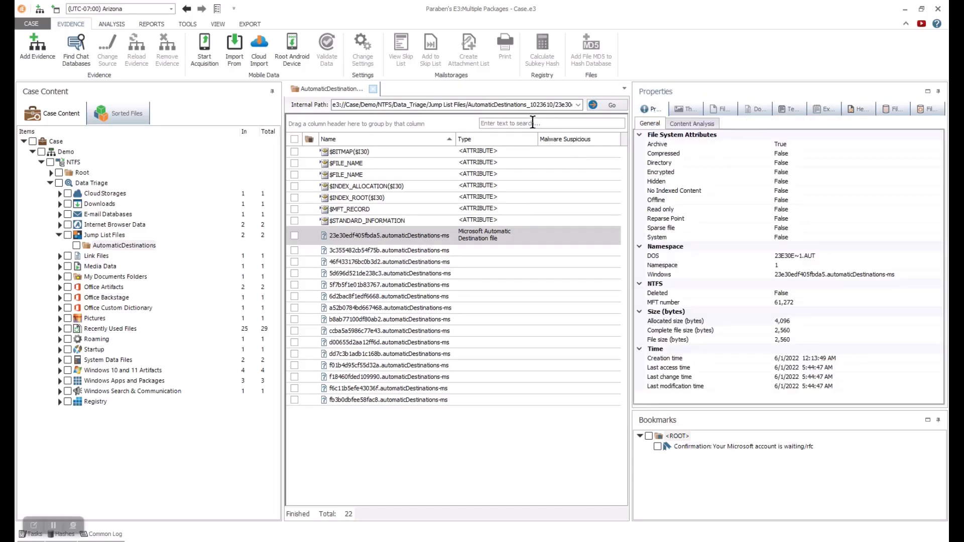
{"action": "left_click", "coordinate": [451, 253]}
- Open Link Files > Recent > AutomaticDestinations and select the PowerPoint jump list file
{"action": "left_click", "coordinate": [59, 235]}
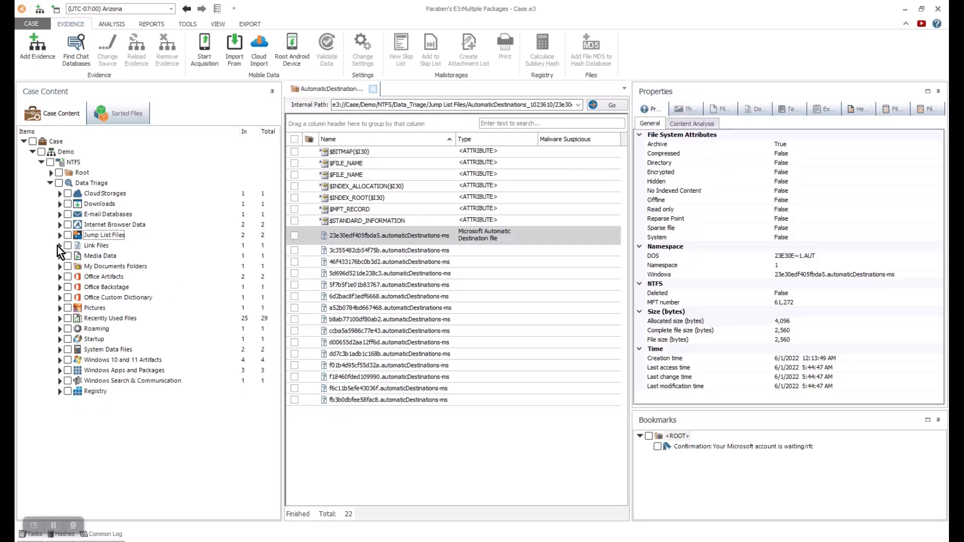
{"action": "left_click", "coordinate": [93, 246]}
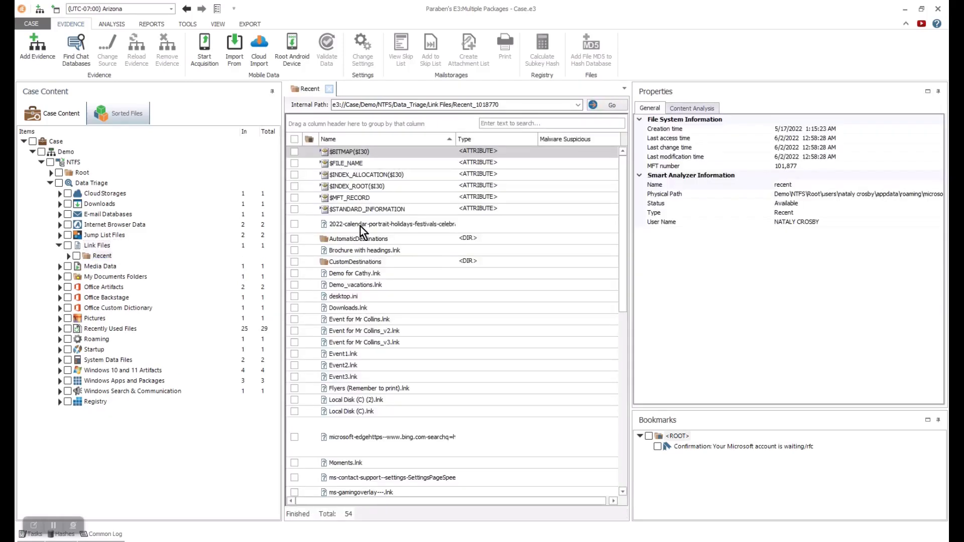
{"action": "double_click", "coordinate": [359, 240]}
{"action": "left_click", "coordinate": [359, 397]}
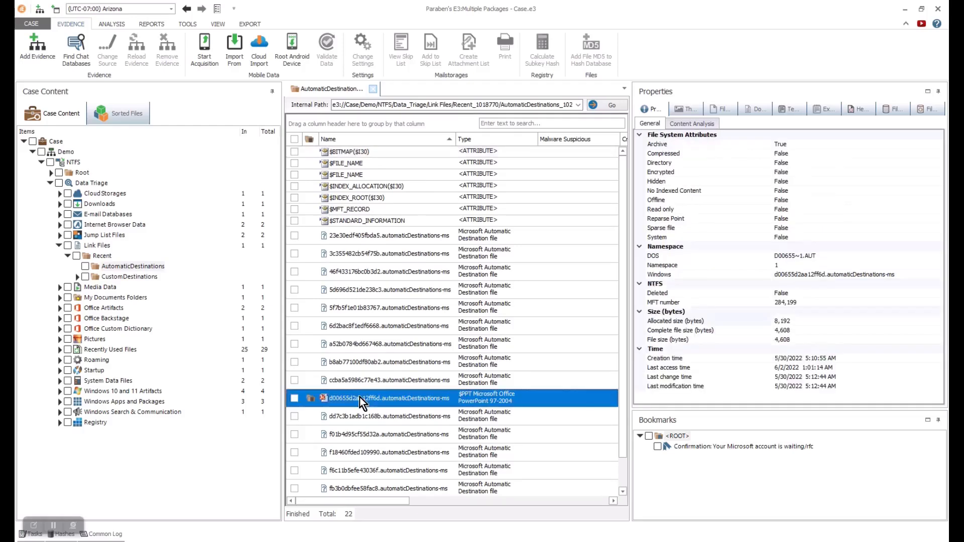
- View the PowerPoint file in raw, document, text, extracted text, hex and slack views, ending on properties with dates
{"action": "left_click", "coordinate": [721, 109]}
{"action": "left_click", "coordinate": [759, 113]}
{"action": "left_click", "coordinate": [794, 113]}
{"action": "left_click", "coordinate": [819, 114]}
{"action": "left_click", "coordinate": [858, 112]}
{"action": "left_click", "coordinate": [893, 112]}
{"action": "left_click", "coordinate": [924, 112]}
{"action": "left_click", "coordinate": [653, 115]}
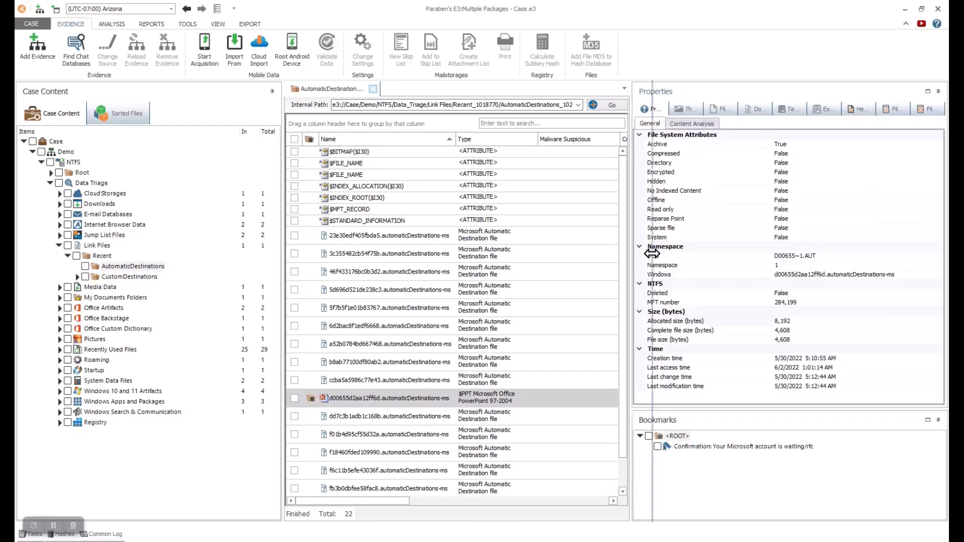
- Open Media Data's MediaDb.v1.sqlite > $DATA > SQLite Database and list its 129 tables
{"action": "left_click", "coordinate": [57, 246]}
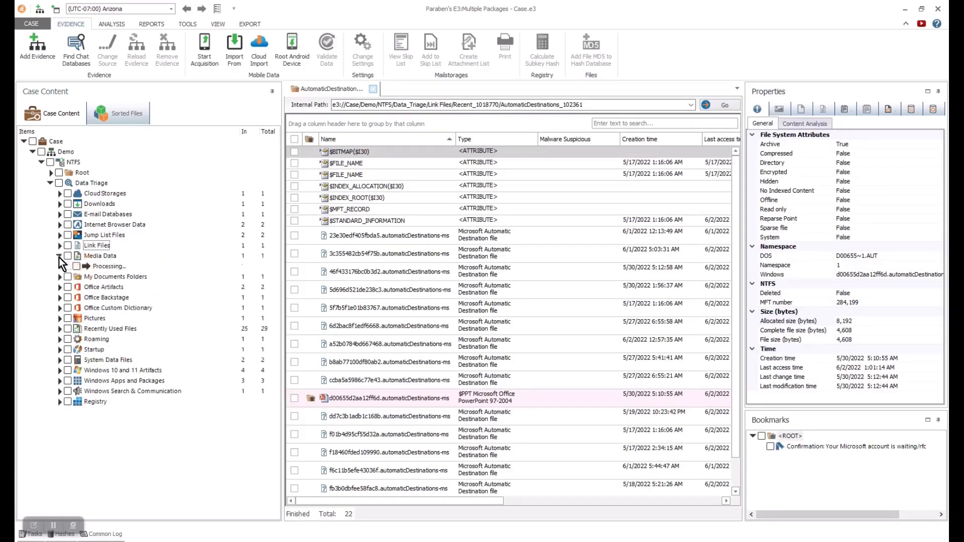
{"action": "left_click", "coordinate": [83, 256]}
{"action": "double_click", "coordinate": [375, 178]}
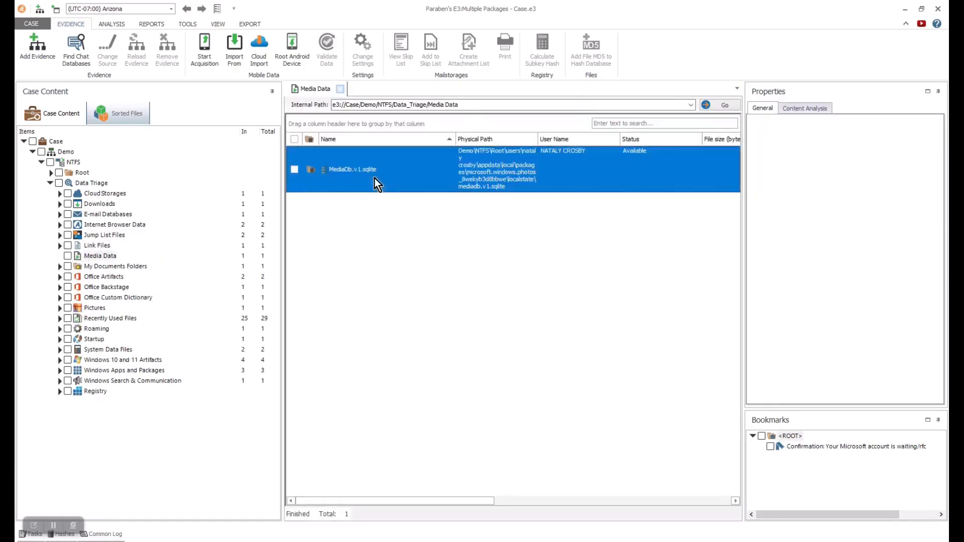
{"action": "double_click", "coordinate": [357, 152]}
{"action": "double_click", "coordinate": [356, 129]}
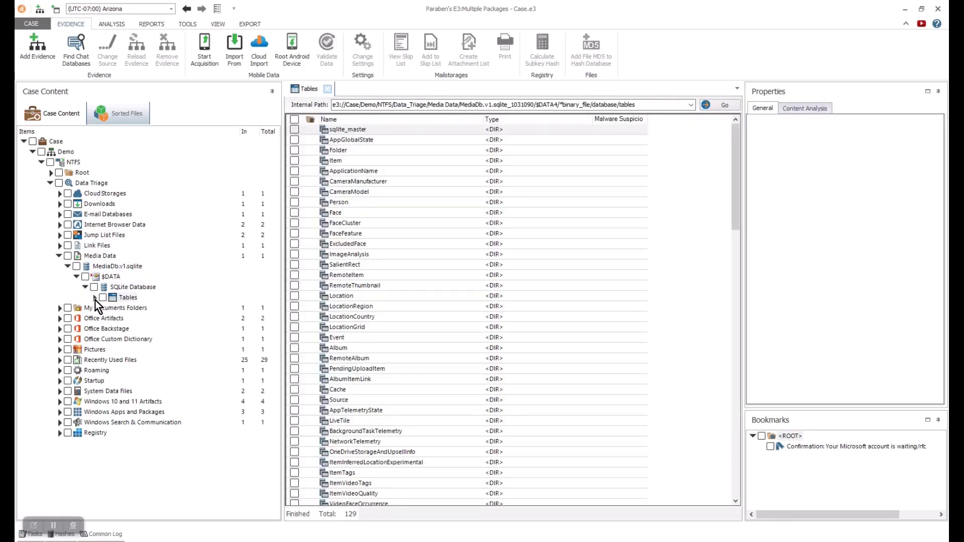
{"action": "left_click", "coordinate": [95, 299]}
{"action": "left_click_drag", "start_coordinate": [276, 183], "coordinate": [254, 180]}
- Collapse the Tables, SQLite Database, $DATA, MediaDb.v1.sqlite and Media Data branches
{"action": "left_click", "coordinate": [95, 298]}
{"action": "left_click", "coordinate": [86, 287]}
{"action": "left_click", "coordinate": [77, 277]}
{"action": "left_click", "coordinate": [67, 266]}
{"action": "left_click", "coordinate": [59, 256]}
- Open the Prefetch folder under Windows 10 and 11 Artifacts, then fold that category
{"action": "left_click", "coordinate": [60, 359]}
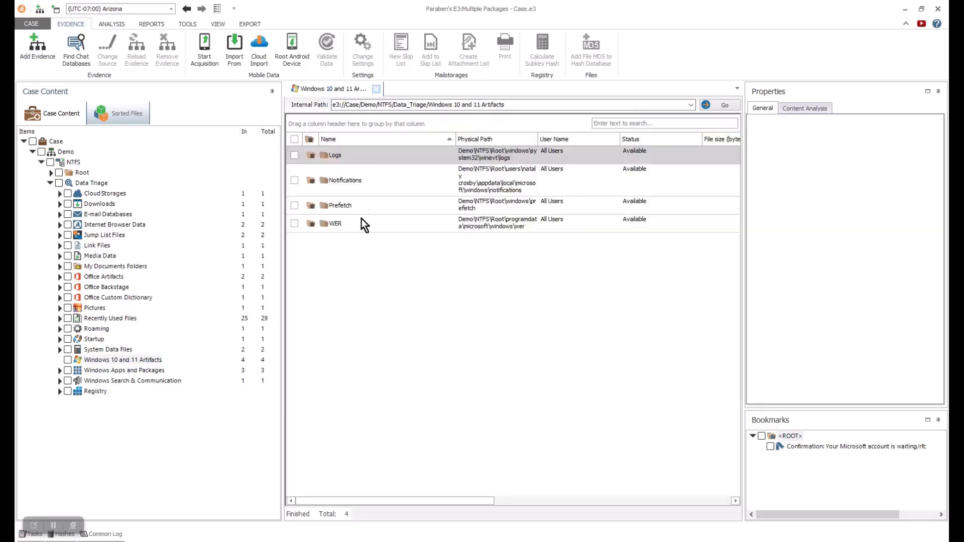
{"action": "double_click", "coordinate": [357, 204]}
{"action": "mouse_move", "coordinate": [735, 176]}
{"action": "left_mouse_down"}
{"action": "mouse_move", "coordinate": [728, 300]}
{"action": "mouse_move", "coordinate": [729, 161]}
{"action": "left_mouse_up"}
{"action": "left_click", "coordinate": [59, 360]}
- Drill into the registry's Amcache Root > DeviceCensus > Battery key and select its last value
{"action": "left_click", "coordinate": [59, 391]}
{"action": "left_click", "coordinate": [68, 403]}
{"action": "left_click", "coordinate": [76, 278]}
{"action": "left_click", "coordinate": [86, 288]}
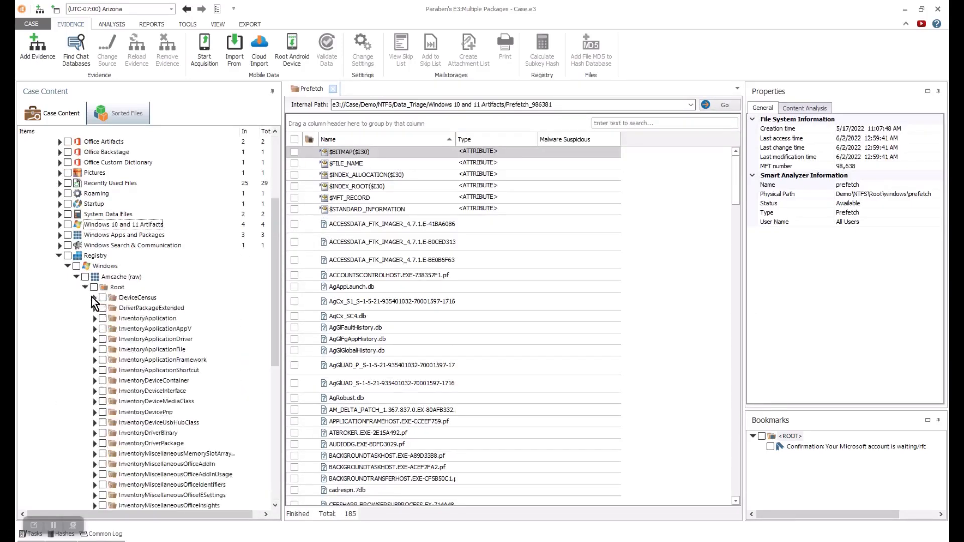
{"action": "left_click", "coordinate": [94, 298]}
{"action": "left_click", "coordinate": [104, 308]}
{"action": "left_click", "coordinate": [104, 319]}
{"action": "left_click", "coordinate": [138, 318]}
{"action": "left_click", "coordinate": [347, 200]}
- Check the Battery value's registry details and properties, then collapse the Amcache branch
{"action": "left_click_drag", "start_coordinate": [744, 173], "coordinate": [583, 176]}
{"action": "left_click", "coordinate": [799, 109]}
{"action": "left_click", "coordinate": [738, 109]}
{"action": "left_click", "coordinate": [611, 110]}
{"action": "left_click_drag", "start_coordinate": [583, 247], "coordinate": [706, 247]}
{"action": "left_click", "coordinate": [77, 277]}
- Drill into Devices > DISPLAY > Default_Monitor's Device Parameters and Properties down to the 000A key
{"action": "left_click", "coordinate": [77, 318]}
{"action": "left_click", "coordinate": [85, 381]}
{"action": "left_click", "coordinate": [95, 391]}
{"action": "left_click", "coordinate": [103, 401]}
{"action": "left_click", "coordinate": [112, 412]}
{"action": "left_click", "coordinate": [112, 433]}
{"action": "left_click", "coordinate": [112, 433]}
{"action": "left_click", "coordinate": [120, 444]}
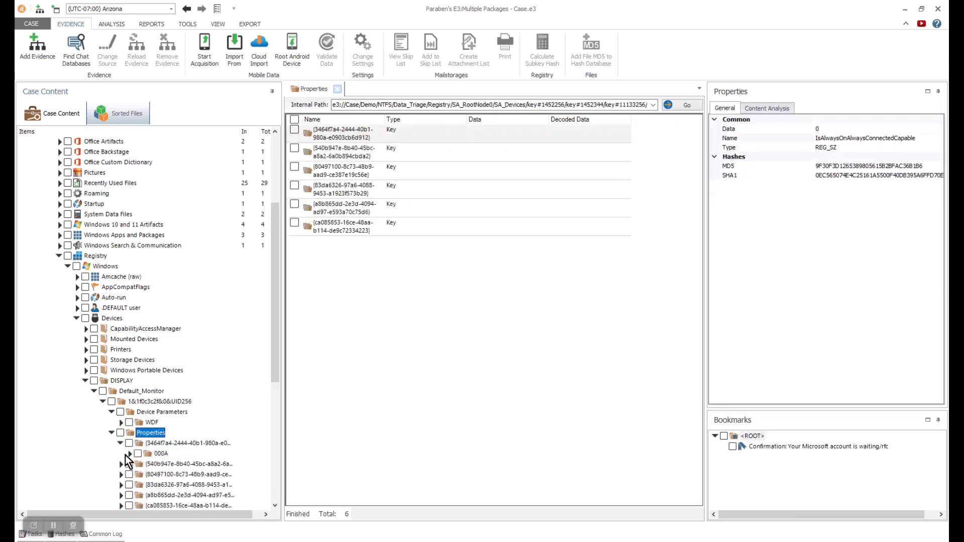
{"action": "left_click", "coordinate": [160, 454]}
- Inspect the 000A (default) value's details, then fold the Devices branch
{"action": "left_click", "coordinate": [352, 130]}
{"action": "left_click", "coordinate": [827, 109]}
{"action": "left_click", "coordinate": [112, 433]}
{"action": "left_click", "coordinate": [104, 402]}
{"action": "left_click", "coordinate": [77, 318]}
- Inspect the decoded (default) value of HKLM\SOFTWARE\Microsoft\Internet Explorer\AutoComplete\Client
{"action": "left_click", "coordinate": [77, 329]}
{"action": "left_click", "coordinate": [87, 349]}
{"action": "left_click", "coordinate": [94, 370]}
{"action": "left_click_drag", "start_coordinate": [276, 260], "coordinate": [276, 308]}
{"action": "left_click", "coordinate": [103, 350]}
{"action": "left_click_drag", "start_coordinate": [276, 181], "coordinate": [282, 282]}
{"action": "left_click", "coordinate": [111, 391]}
{"action": "left_click", "coordinate": [120, 443]}
{"action": "left_click", "coordinate": [162, 453]}
{"action": "left_click", "coordinate": [325, 130]}
{"action": "left_click", "coordinate": [738, 109]}
- Collapse the Internet Explorer, Microsoft, SOFTWARE, HKEY_LOCAL_MACHINE and Full Registry branches
{"action": "left_click", "coordinate": [874, 109]}
{"action": "left_click", "coordinate": [111, 391]}
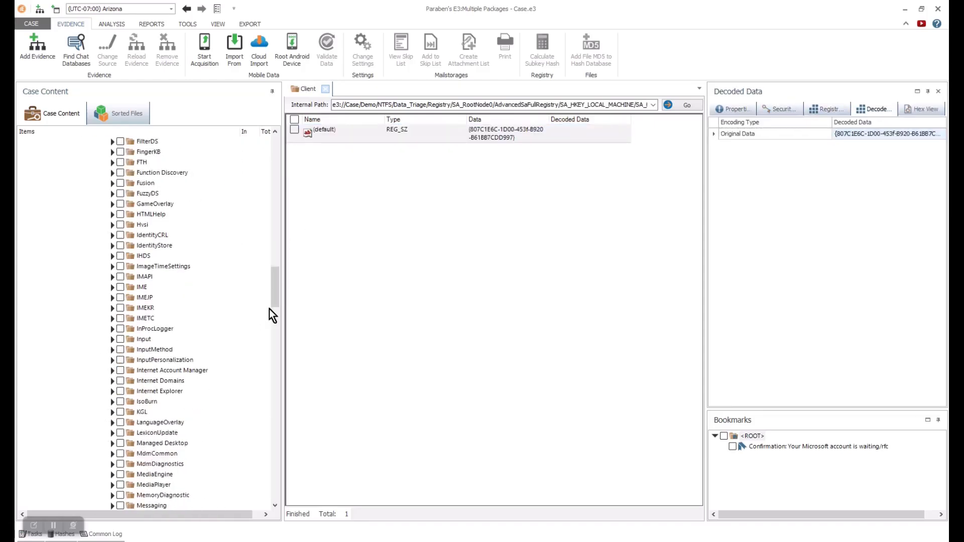
{"action": "left_click_drag", "start_coordinate": [276, 274], "coordinate": [275, 183]}
{"action": "left_click", "coordinate": [104, 246]}
{"action": "left_click", "coordinate": [94, 162]}
{"action": "left_click", "coordinate": [86, 266]}
{"action": "left_click", "coordinate": [78, 297]}
- Inspect the user's FTP Use PASV value under Network Connections > Users Info
{"action": "left_click", "coordinate": [78, 350]}
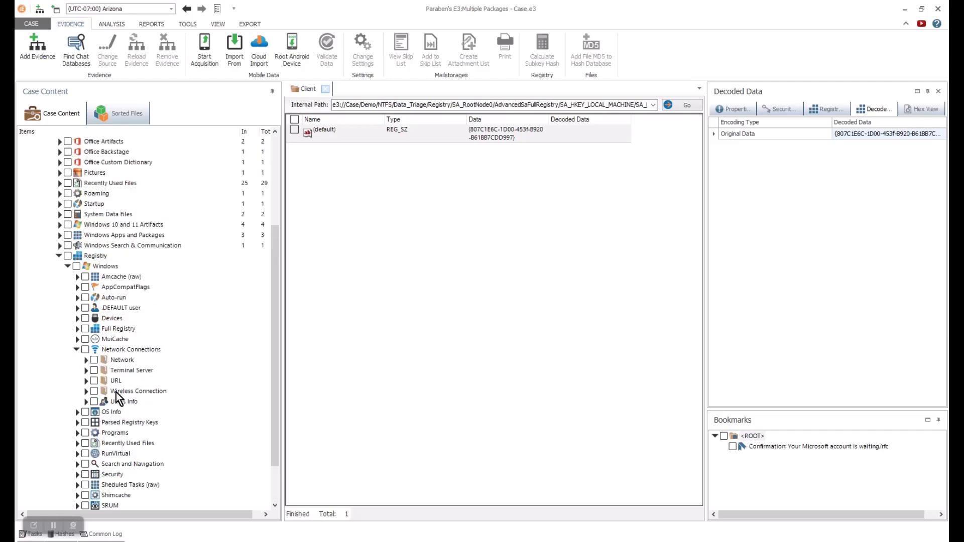
{"action": "left_click", "coordinate": [86, 402]}
{"action": "left_click", "coordinate": [94, 411]}
{"action": "left_click", "coordinate": [130, 423]}
{"action": "left_click", "coordinate": [326, 130]}
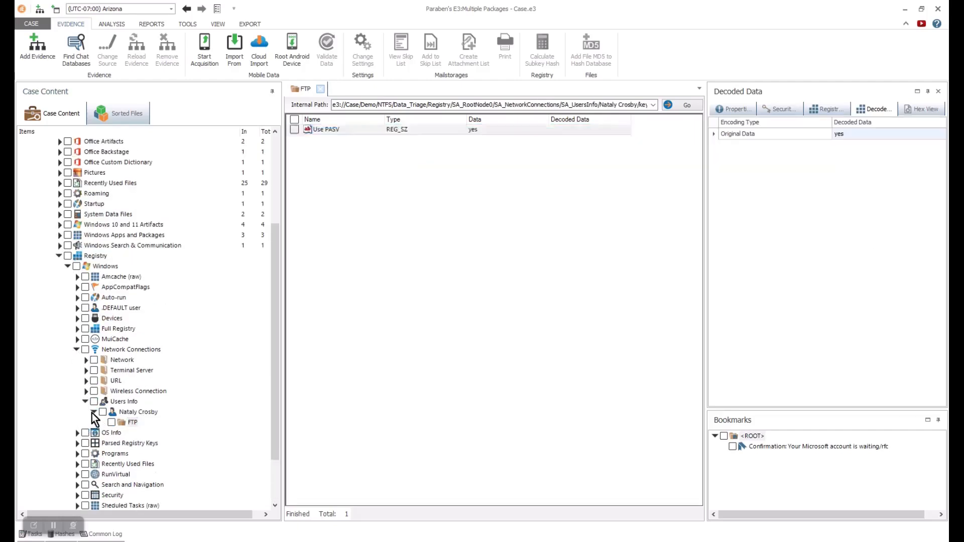
{"action": "left_click", "coordinate": [94, 412]}
- Inspect the dev.local binary value in the Network Intranet folder, then collapse Network Connections
{"action": "left_click", "coordinate": [85, 402]}
{"action": "left_click", "coordinate": [86, 361]}
{"action": "left_click", "coordinate": [94, 382]}
{"action": "left_click", "coordinate": [126, 393]}
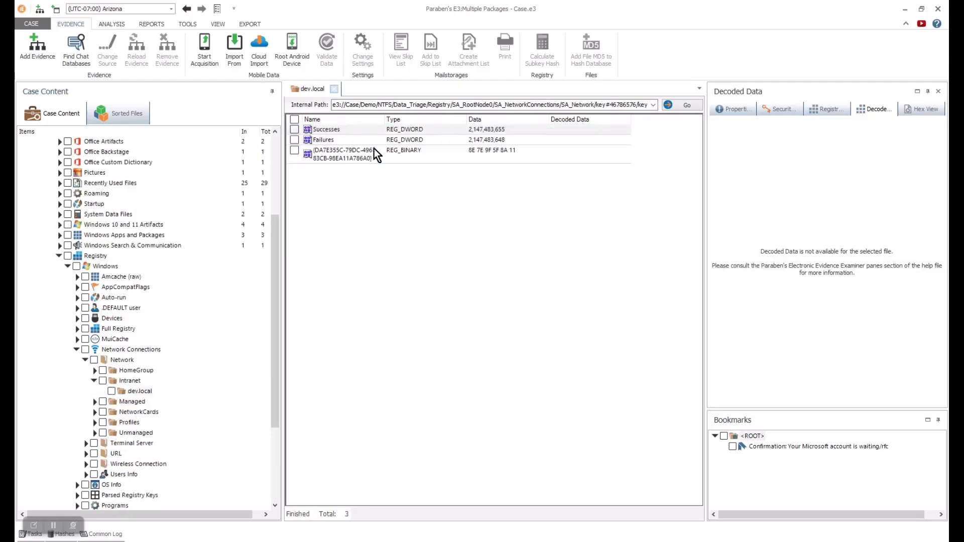
{"action": "left_click", "coordinate": [371, 149]}
{"action": "left_click", "coordinate": [94, 381]}
{"action": "left_click", "coordinate": [85, 360]}
{"action": "left_click", "coordinate": [77, 350]}
- Show the Shimcache AppCompatCache values and expand the Timelines branch
{"action": "left_click", "coordinate": [77, 443]}
{"action": "left_click", "coordinate": [128, 454]}
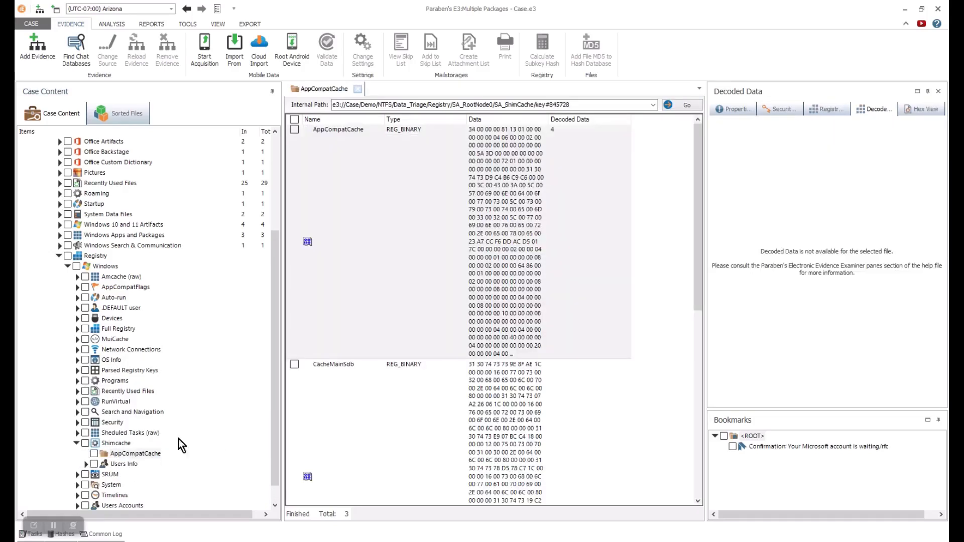
{"action": "left_click", "coordinate": [78, 443]}
{"action": "left_click", "coordinate": [78, 475]}
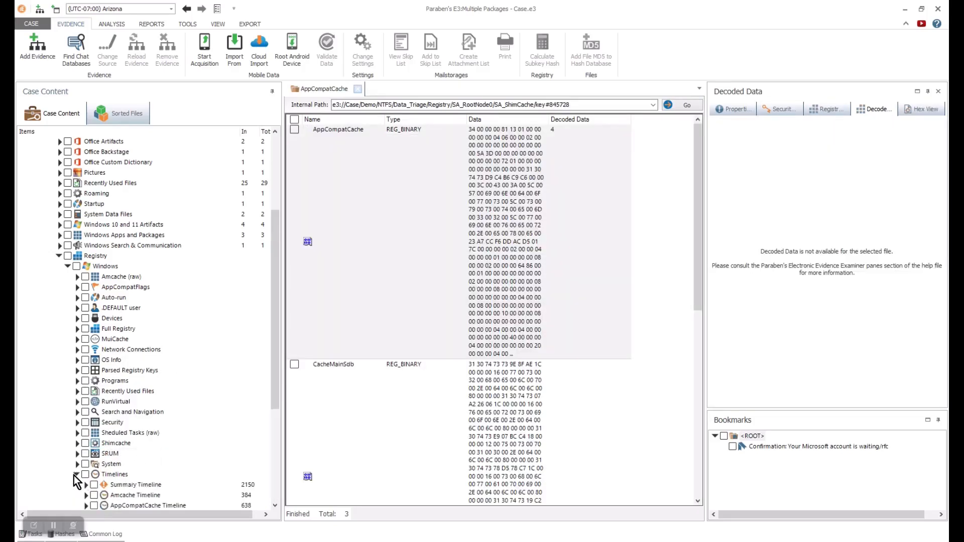
- Search the Amcache Timeline for 'outlook' and select the 5/24/2022 entry
{"action": "scroll", "coordinate": [76, 481], "scroll_direction": "down", "scroll_amount": 5}
{"action": "left_click", "coordinate": [135, 329]}
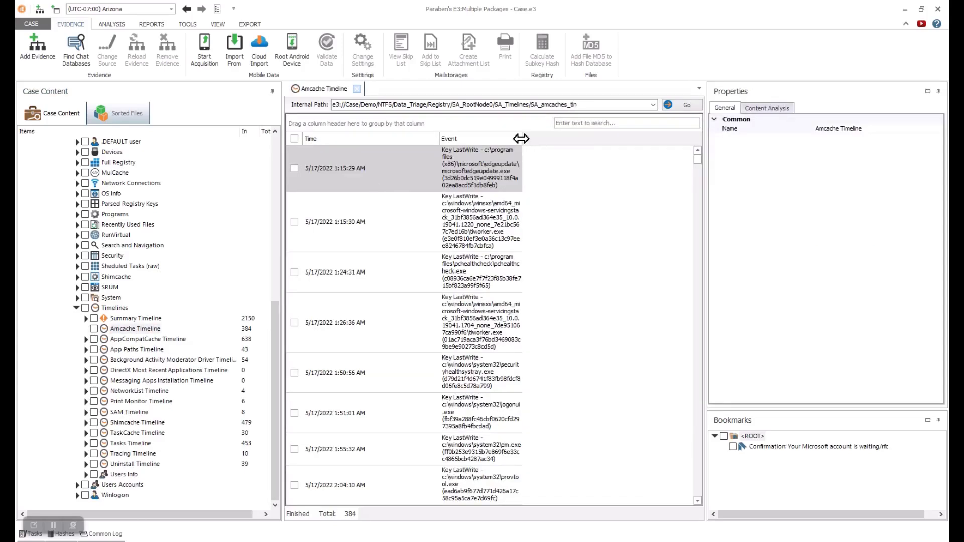
{"action": "left_click_drag", "start_coordinate": [522, 138], "coordinate": [554, 137]}
{"action": "left_click", "coordinate": [610, 123]}
{"action": "type", "text": "outlook"}
{"action": "left_click", "coordinate": [463, 206]}
{"action": "left_click", "coordinate": [454, 173]}
- Review the NetworkList, Tasks and Uninstall Timelines in turn
{"action": "left_click", "coordinate": [139, 391]}
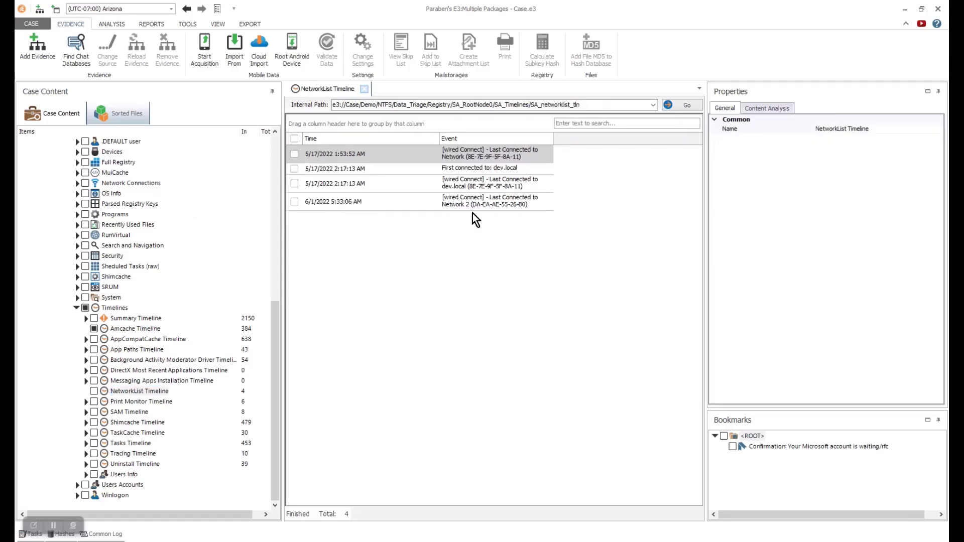
{"action": "left_click", "coordinate": [119, 443]}
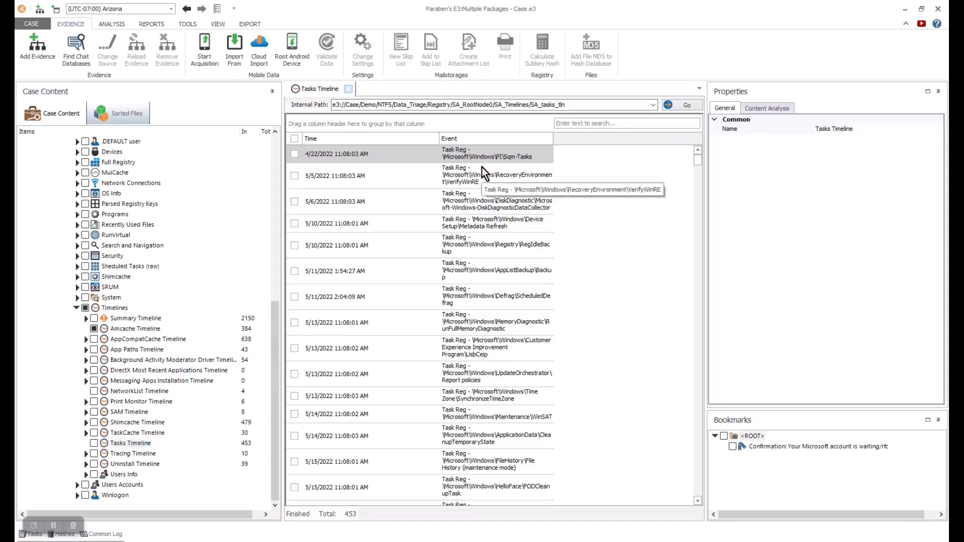
{"action": "left_click", "coordinate": [132, 464]}
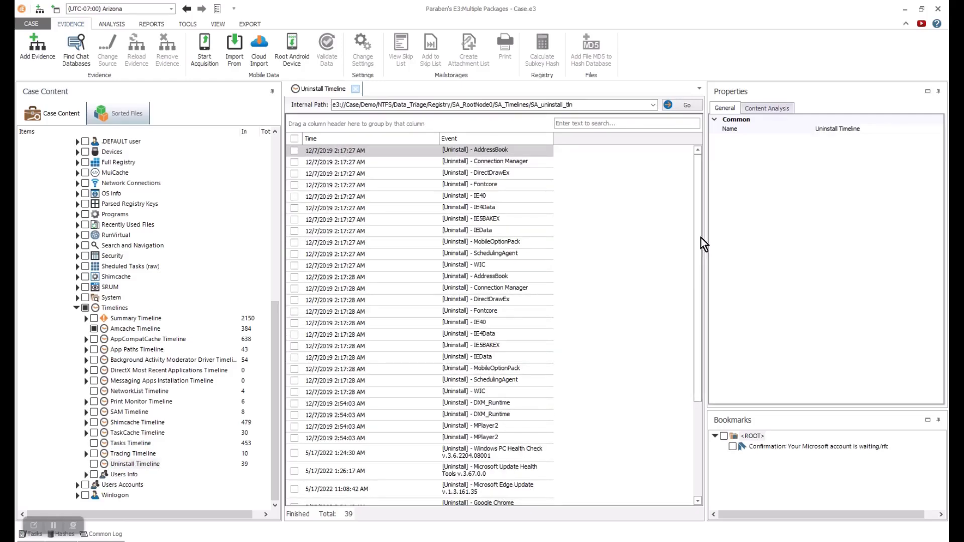
- Add all 39 Uninstall Timeline entries to Report/File Export and expand Users Accounts
{"action": "left_click", "coordinate": [376, 150]}
{"action": "key", "text": "ctrl+a"}
{"action": "right_click", "coordinate": [402, 204]}
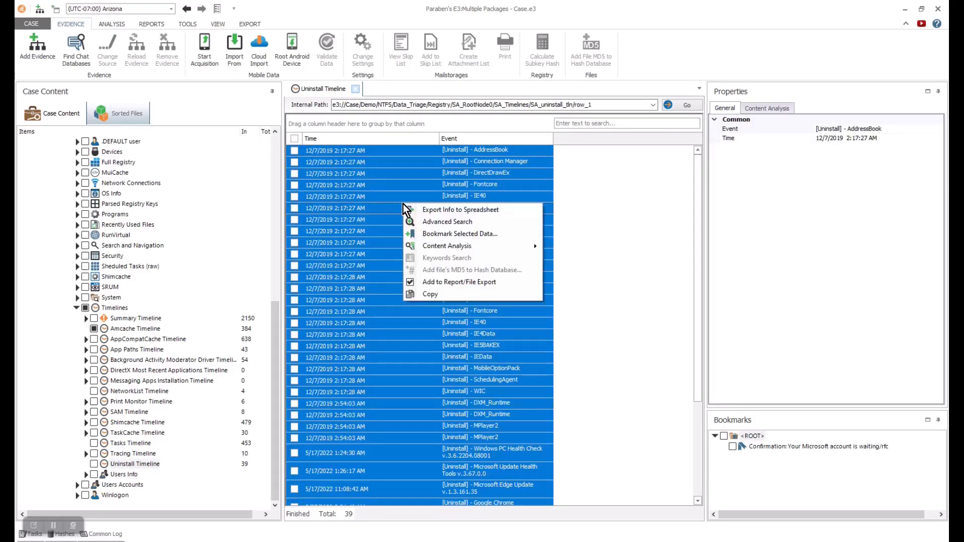
{"action": "mouse_move", "coordinate": [494, 247]}
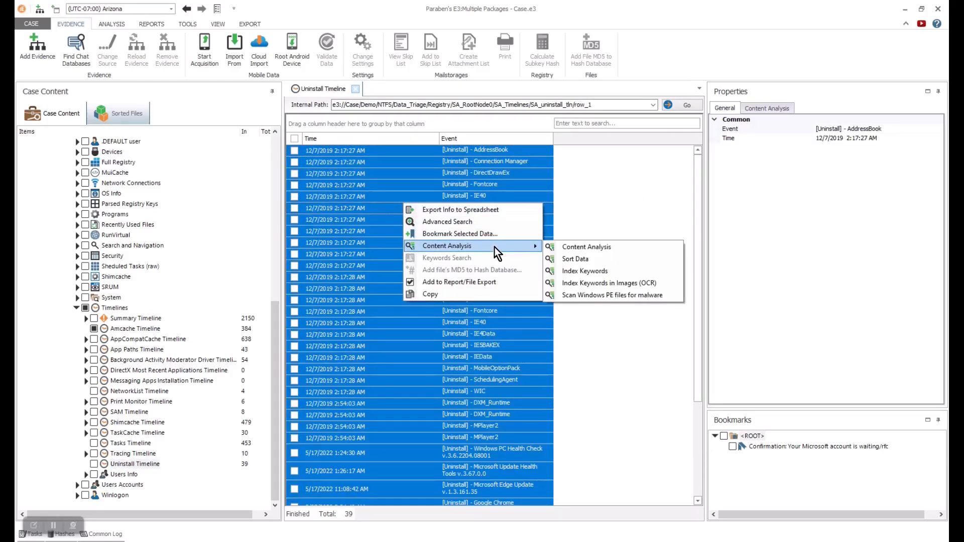
{"action": "left_click", "coordinate": [474, 282]}
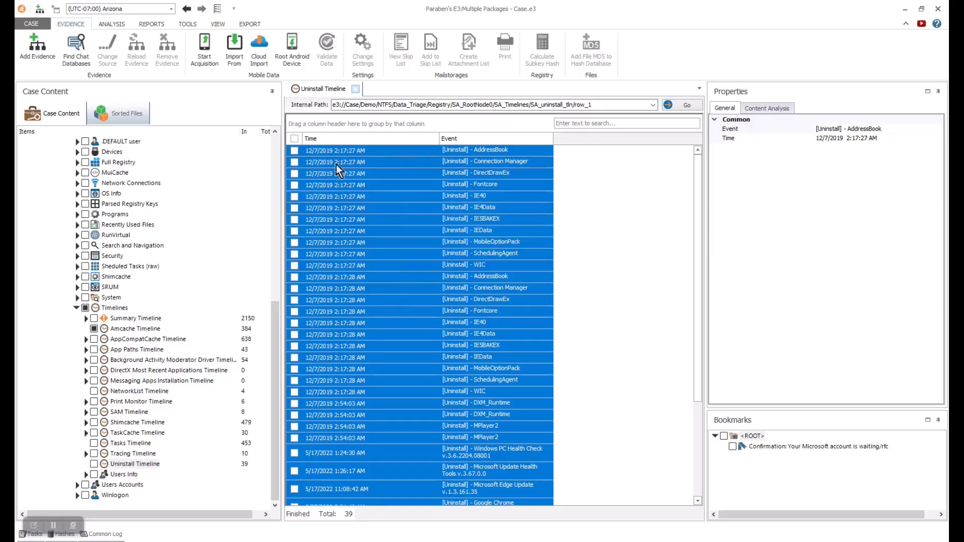
{"action": "left_click", "coordinate": [77, 484]}
{"action": "left_click", "coordinate": [134, 465]}
- Browse the user's OneDrive Personal, Tenants and Windows Security Center registry subkeys
{"action": "left_click_drag", "start_coordinate": [275, 387], "coordinate": [274, 398]}
{"action": "left_click", "coordinate": [86, 485]}
{"action": "left_click", "coordinate": [94, 485]}
{"action": "scroll", "coordinate": [269, 377], "scroll_direction": "down", "scroll_amount": 4}
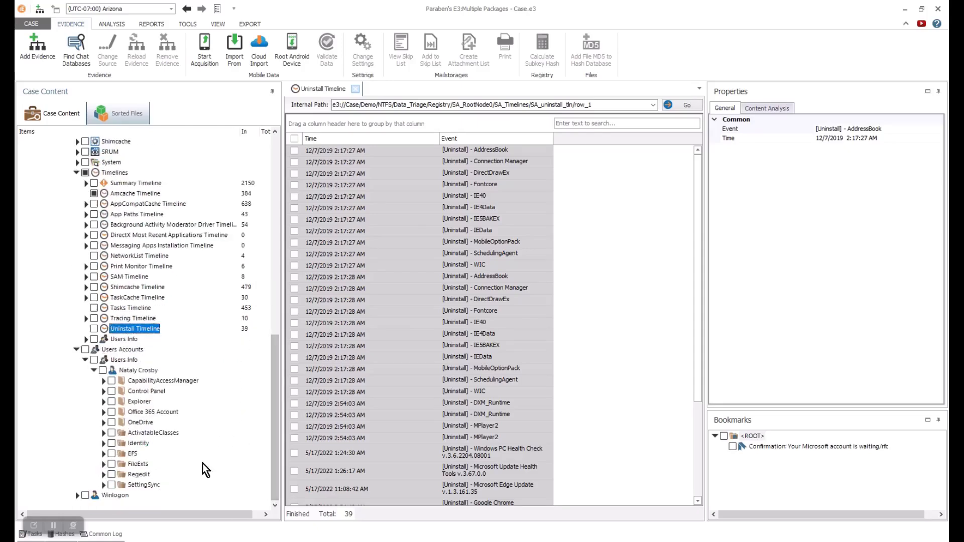
{"action": "left_click", "coordinate": [103, 422]}
{"action": "left_click", "coordinate": [112, 433]}
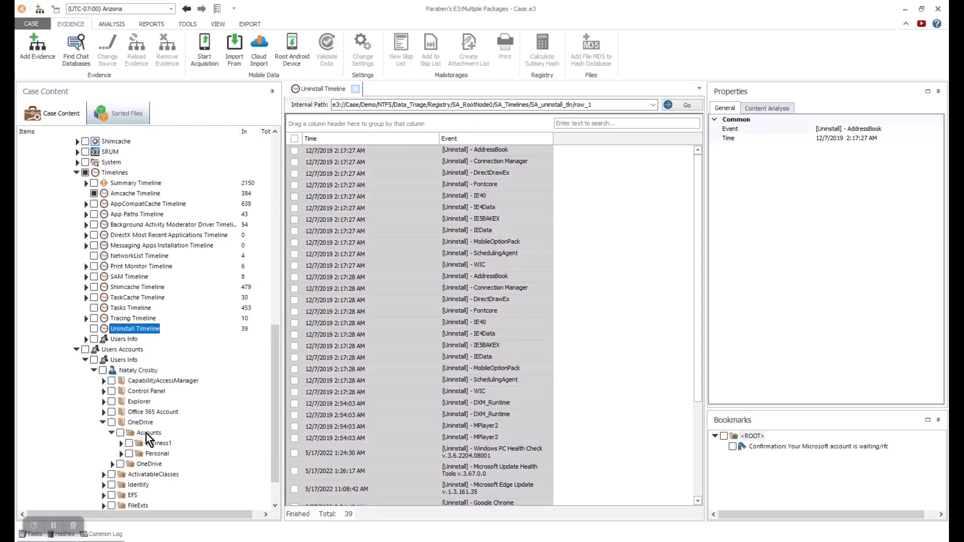
{"action": "left_click", "coordinate": [121, 454]}
{"action": "left_click", "coordinate": [160, 464]}
{"action": "left_click", "coordinate": [168, 475]}
{"action": "left_click", "coordinate": [174, 486]}
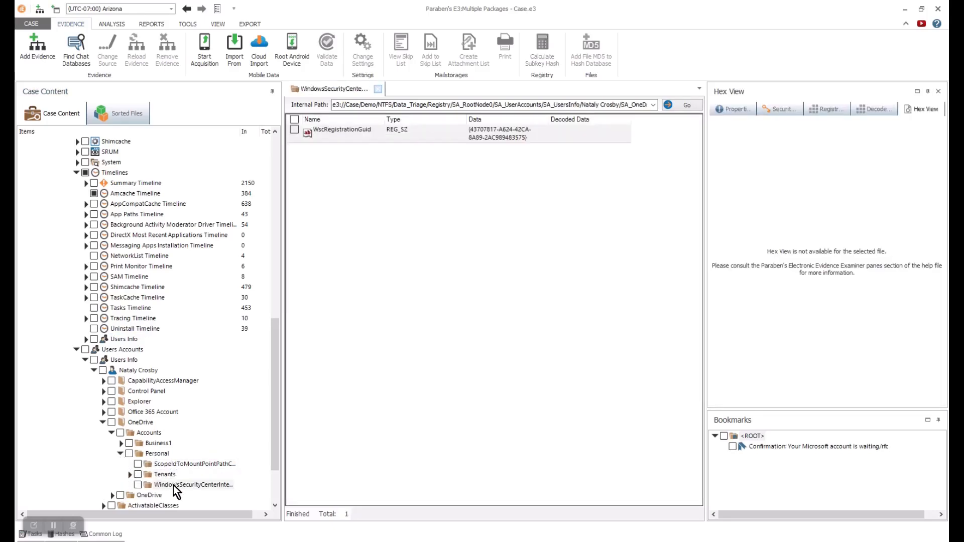
- Collapse the Users Accounts branch and show Winlogon's Last Logged on User values
{"action": "left_click", "coordinate": [121, 453]}
{"action": "left_click", "coordinate": [93, 371]}
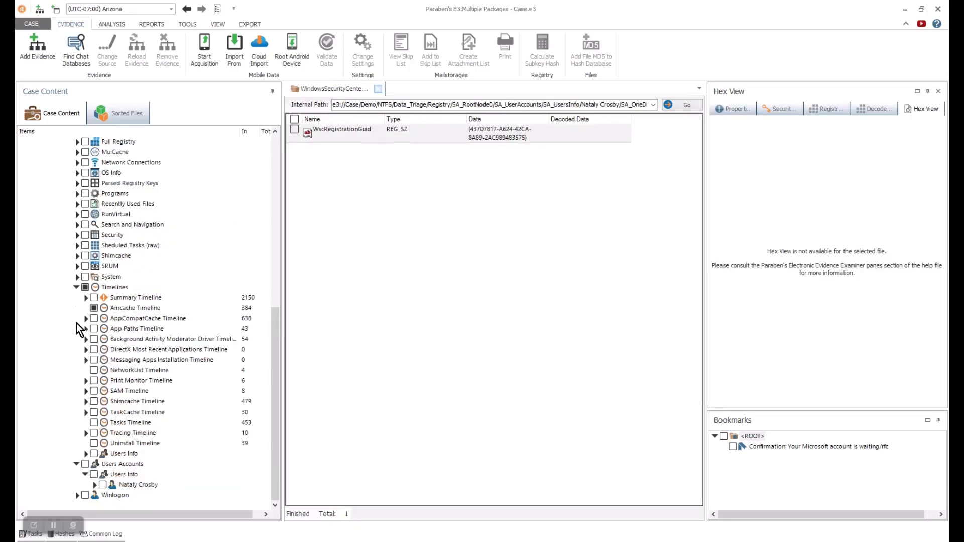
{"action": "left_click", "coordinate": [76, 464]}
{"action": "left_click", "coordinate": [76, 495]}
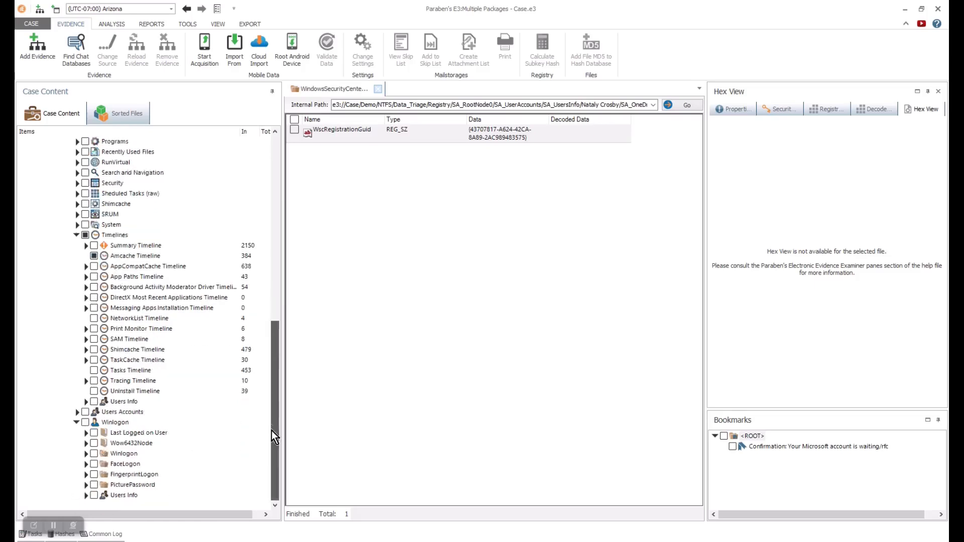
{"action": "left_click", "coordinate": [141, 434]}
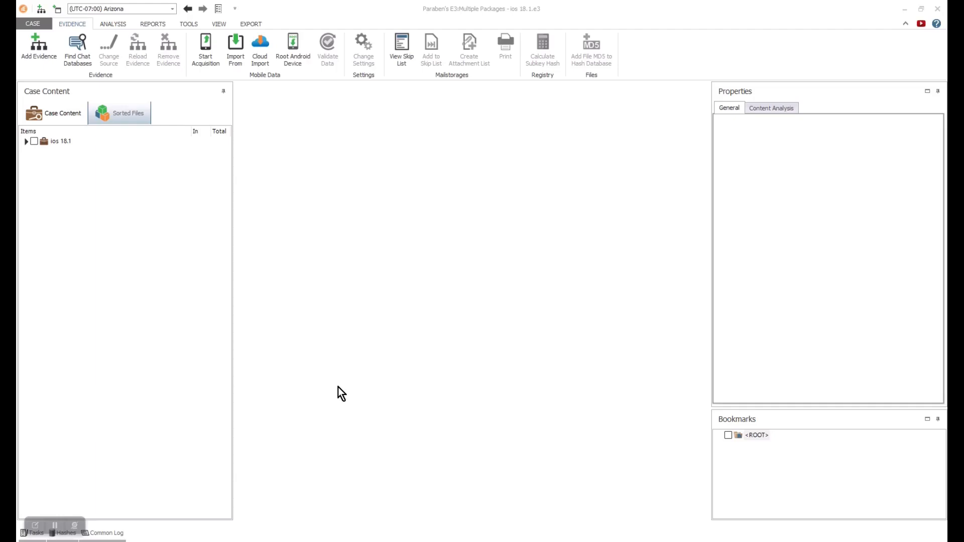
- Expand ios 18.1 down to the iPhone Backup's Bluetooth Devices and view the Paired Devices table
{"action": "left_click", "coordinate": [25, 141]}
{"action": "left_click", "coordinate": [33, 151]}
{"action": "left_click", "coordinate": [42, 161]}
{"action": "left_click", "coordinate": [51, 173]}
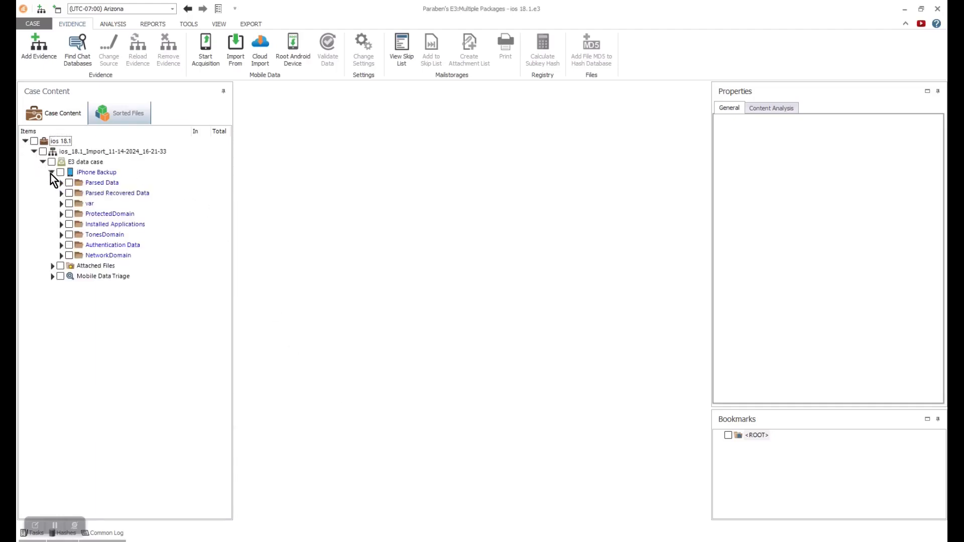
{"action": "left_click", "coordinate": [61, 183]}
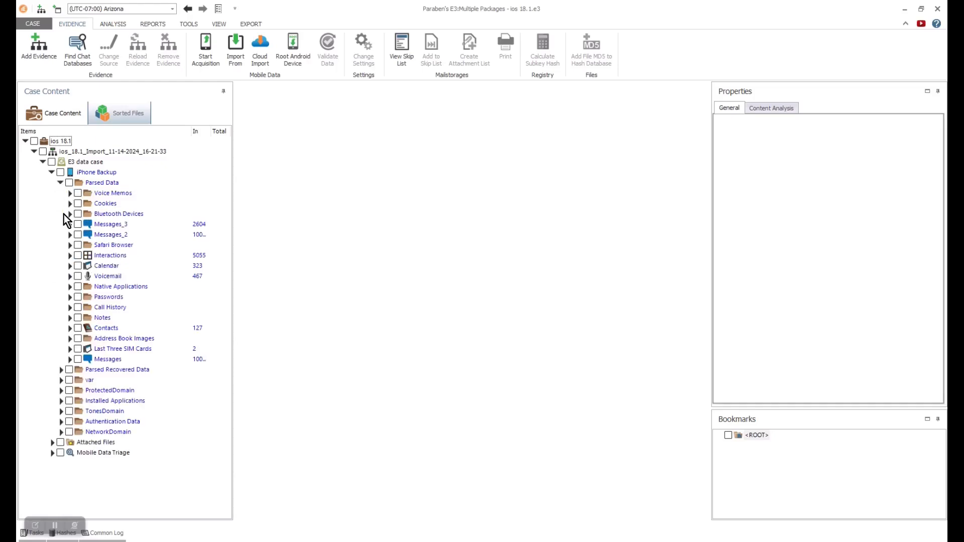
{"action": "left_click", "coordinate": [68, 215]}
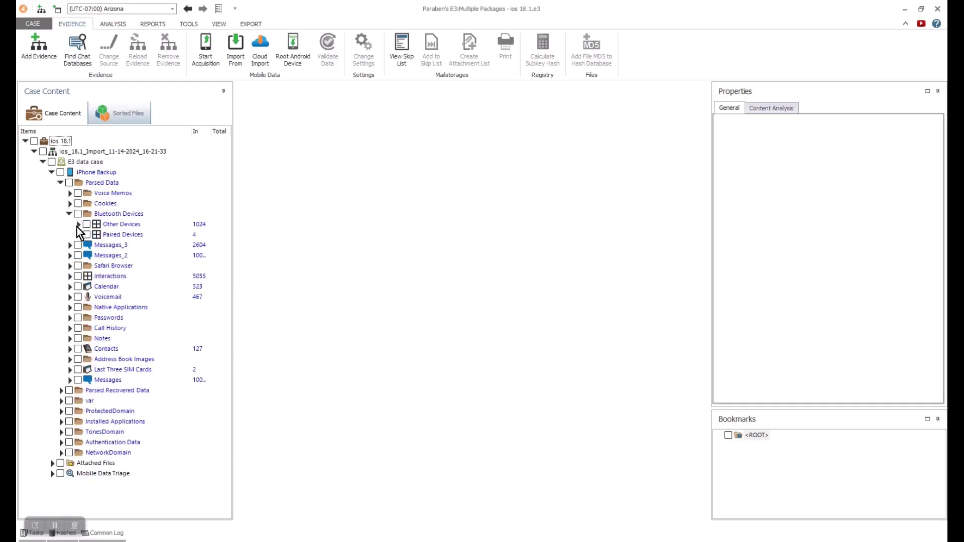
{"action": "left_click", "coordinate": [111, 236]}
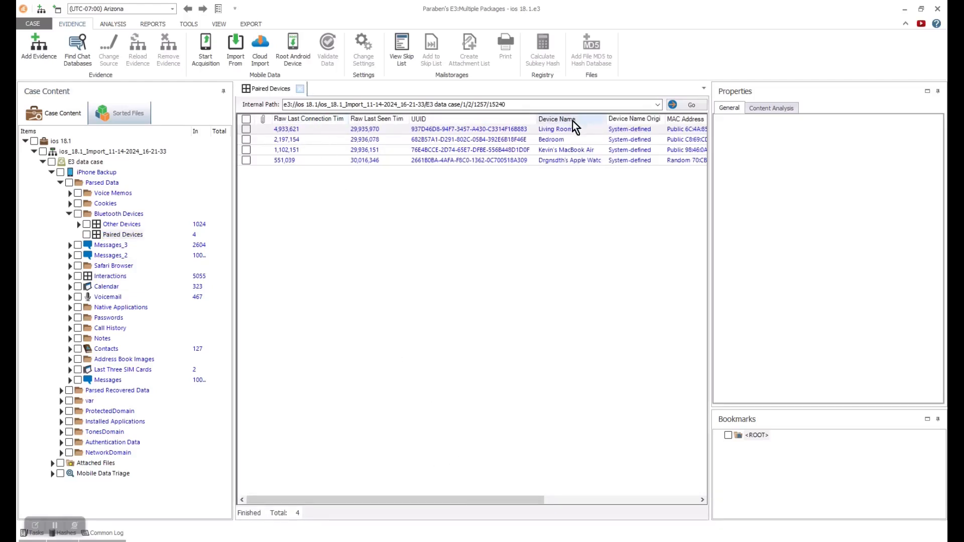
{"action": "left_click_drag", "start_coordinate": [483, 500], "coordinate": [463, 495]}
{"action": "left_click", "coordinate": [97, 232]}
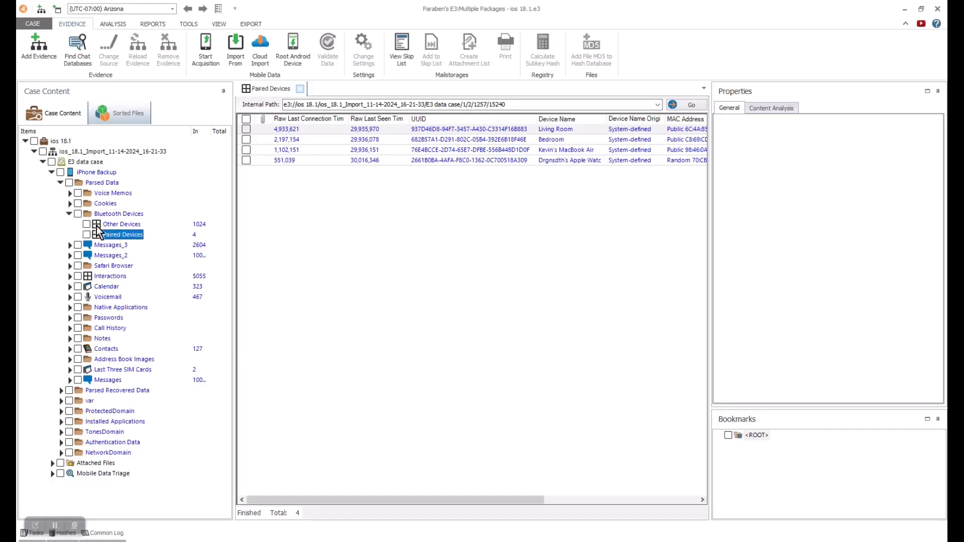
- Review the Other Devices table, then collapse Bluetooth Devices and close the table
{"action": "left_click", "coordinate": [112, 225]}
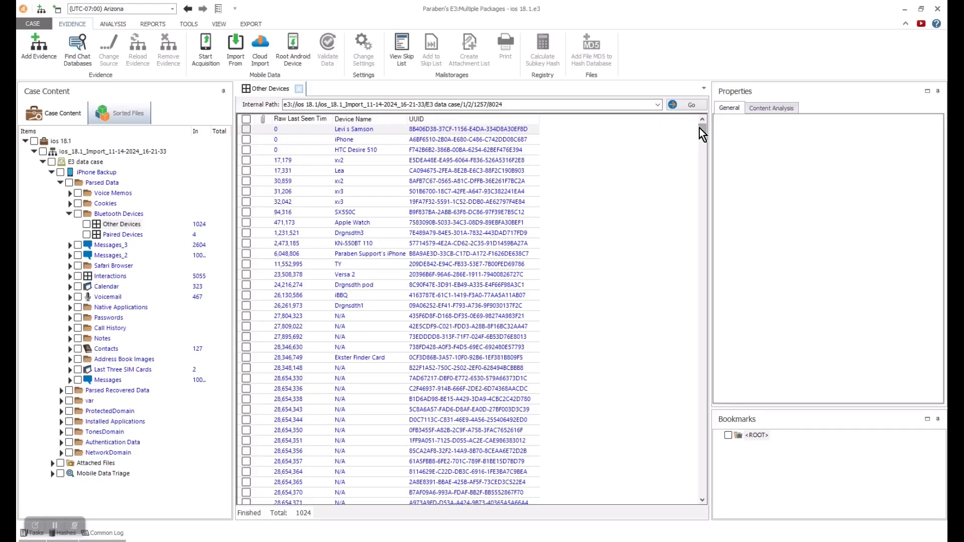
{"action": "scroll", "coordinate": [703, 129], "scroll_direction": "down", "scroll_amount": 1}
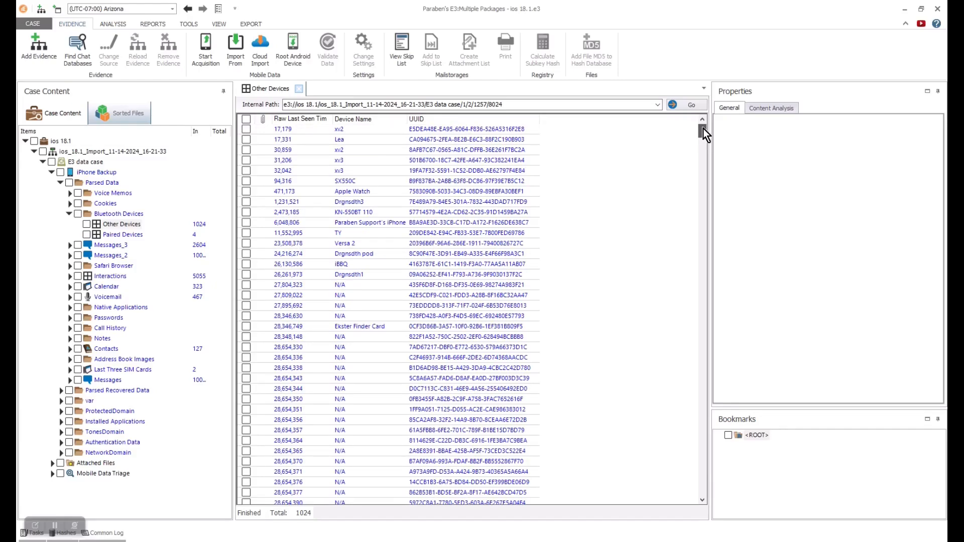
{"action": "scroll", "coordinate": [703, 129], "scroll_direction": "down", "scroll_amount": 1}
{"action": "scroll", "coordinate": [703, 129], "scroll_direction": "down", "scroll_amount": 1}
{"action": "mouse_move", "coordinate": [703, 130]}
{"action": "left_mouse_down"}
{"action": "mouse_move", "coordinate": [691, 338]}
{"action": "mouse_move", "coordinate": [701, 493]}
{"action": "mouse_move", "coordinate": [690, 413]}
{"action": "mouse_move", "coordinate": [691, 120]}
{"action": "left_mouse_up"}
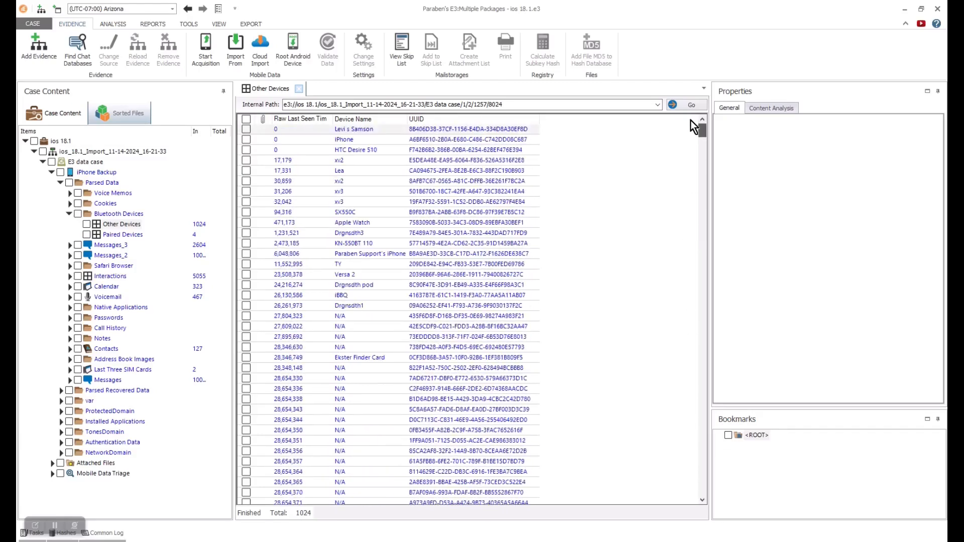
{"action": "left_click", "coordinate": [68, 215]}
{"action": "left_click", "coordinate": [298, 88]}
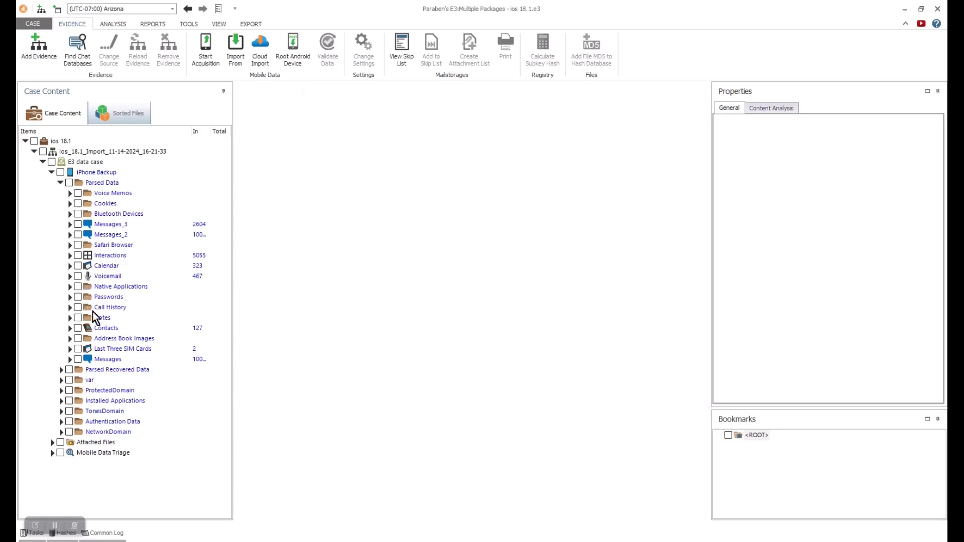
- Widen the case content panel and In column, then open the Messages_3 table
{"action": "left_click_drag", "start_coordinate": [233, 180], "coordinate": [282, 180]}
{"action": "left_click_drag", "start_coordinate": [213, 131], "coordinate": [228, 132]}
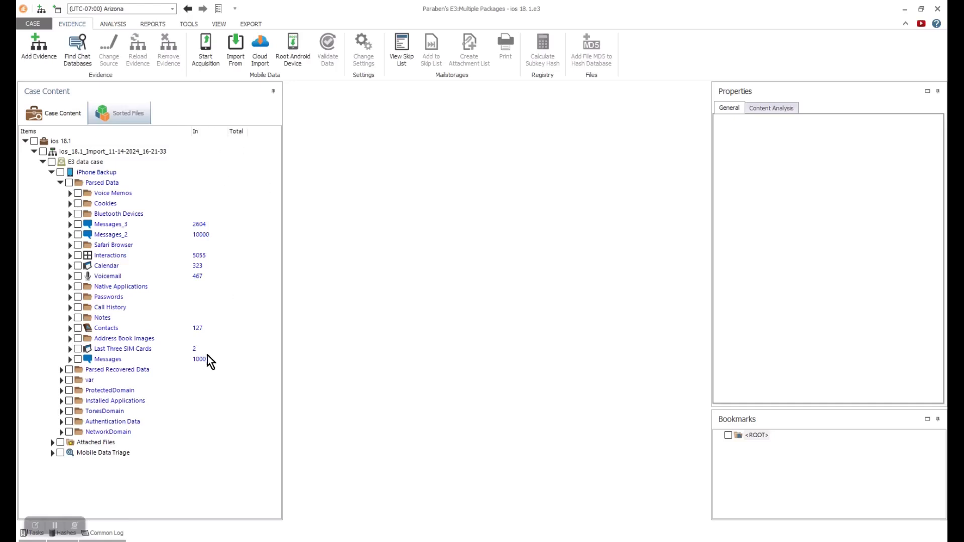
{"action": "left_click", "coordinate": [199, 228]}
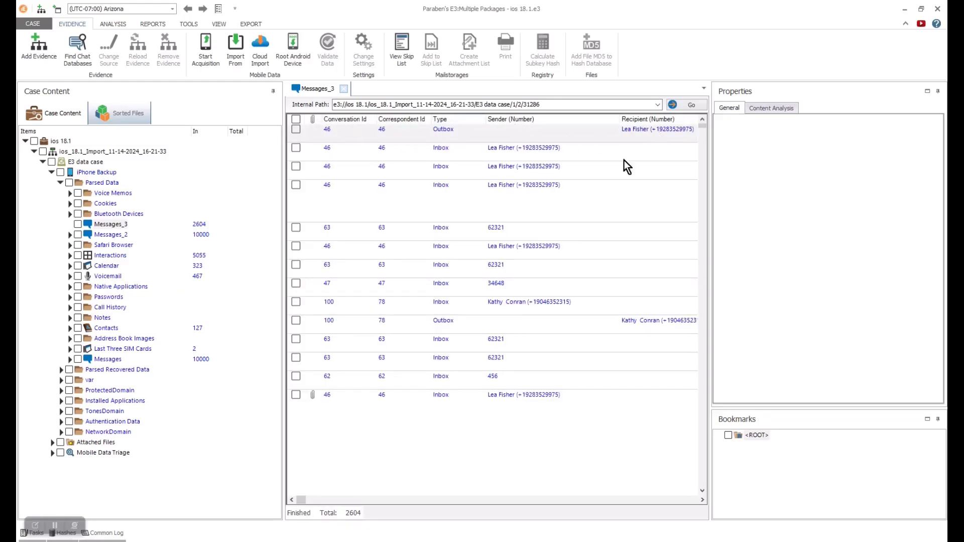
- Scroll through the remaining Messages_3 columns and rows
{"action": "left_click_drag", "start_coordinate": [301, 500], "coordinate": [410, 500]}
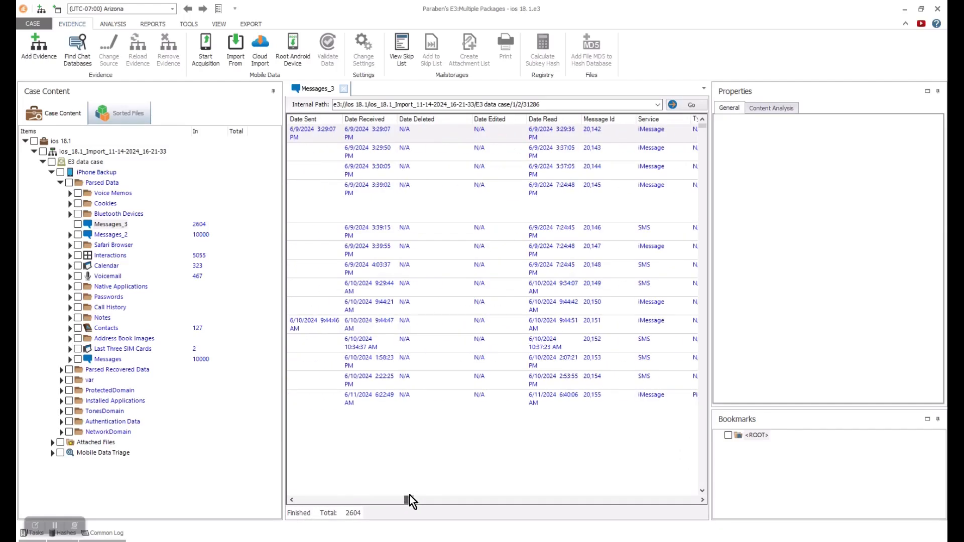
{"action": "left_click_drag", "start_coordinate": [409, 496], "coordinate": [463, 496]}
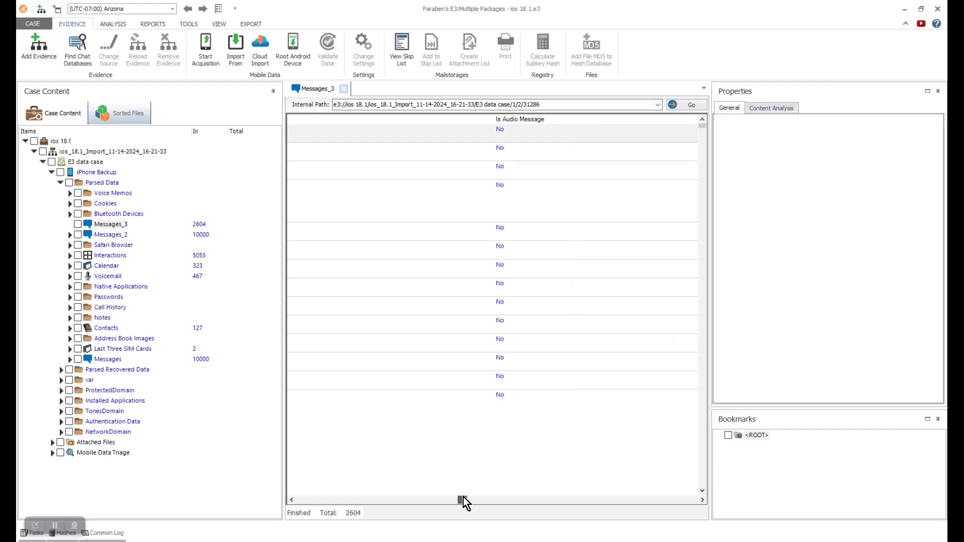
{"action": "left_click_drag", "start_coordinate": [703, 130], "coordinate": [706, 502]}
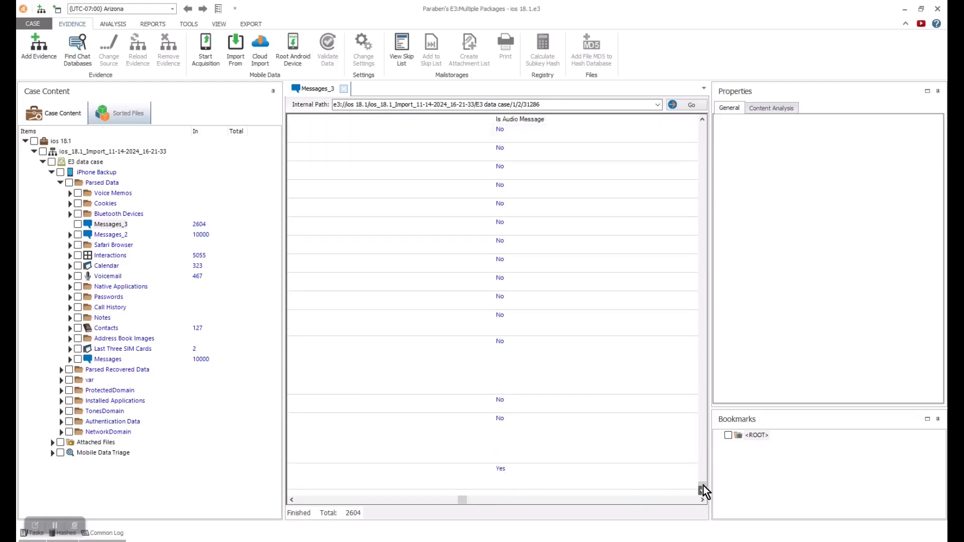
{"action": "left_click_drag", "start_coordinate": [702, 483], "coordinate": [700, 145]}
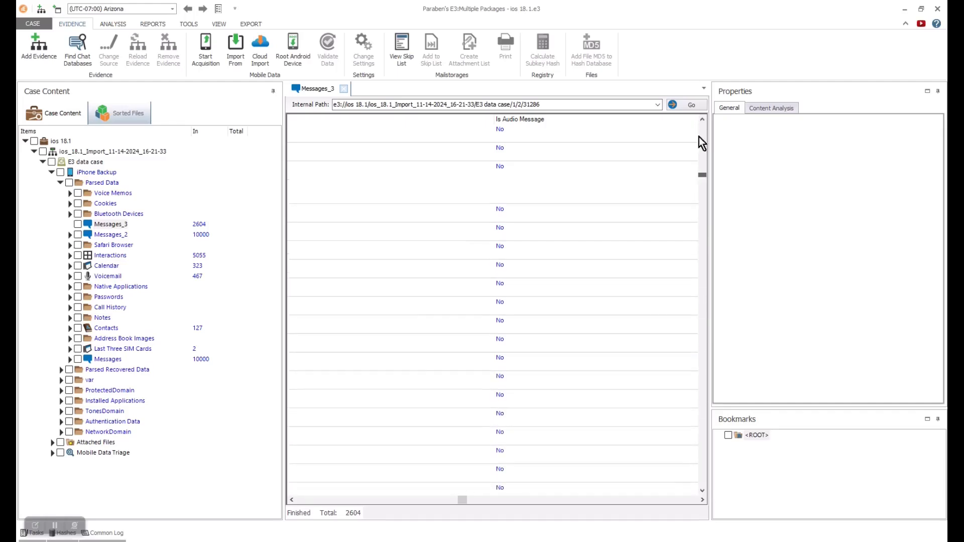
{"action": "left_click_drag", "start_coordinate": [463, 501], "coordinate": [501, 499]}
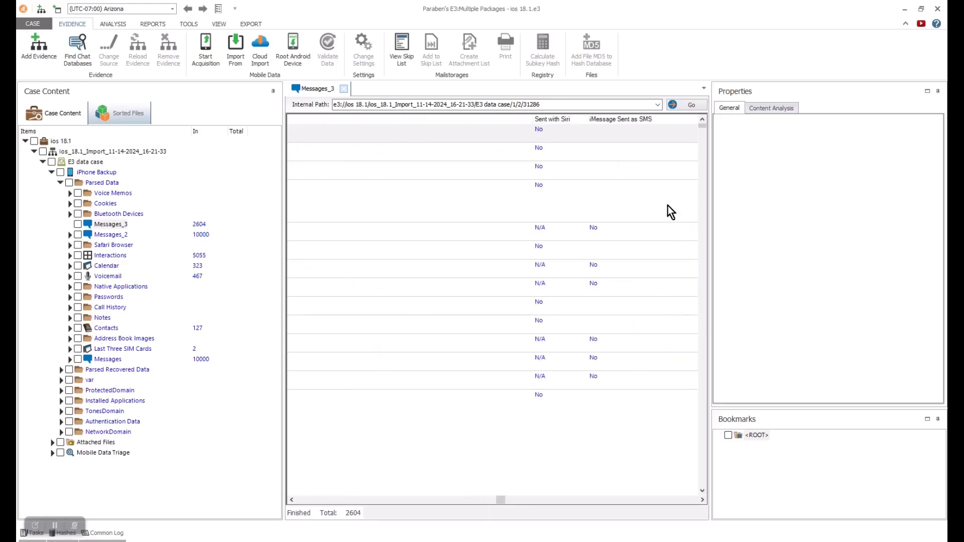
{"action": "scroll", "coordinate": [652, 254], "scroll_direction": "down", "scroll_amount": 5}
{"action": "scroll", "coordinate": [652, 254], "scroll_direction": "down", "scroll_amount": 5}
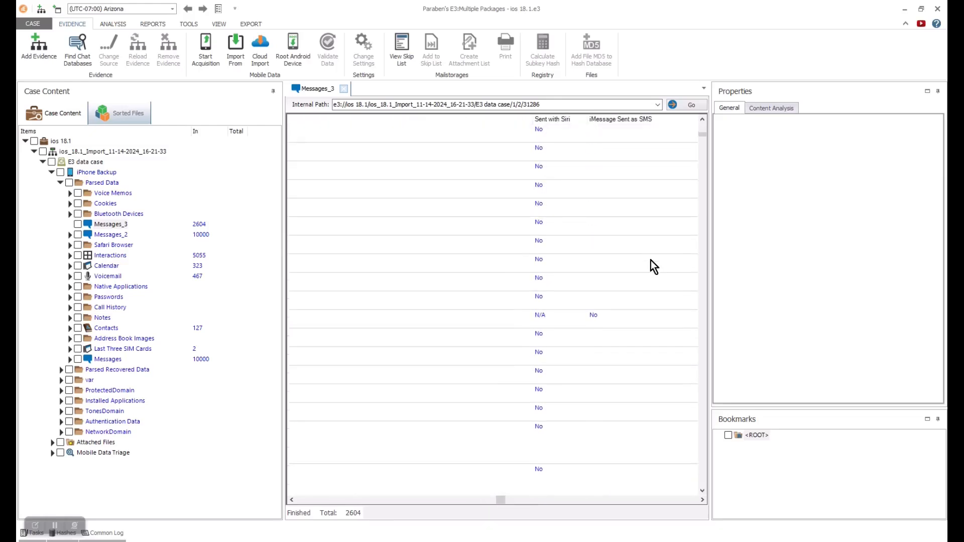
{"action": "scroll", "coordinate": [650, 260], "scroll_direction": "down", "scroll_amount": 5}
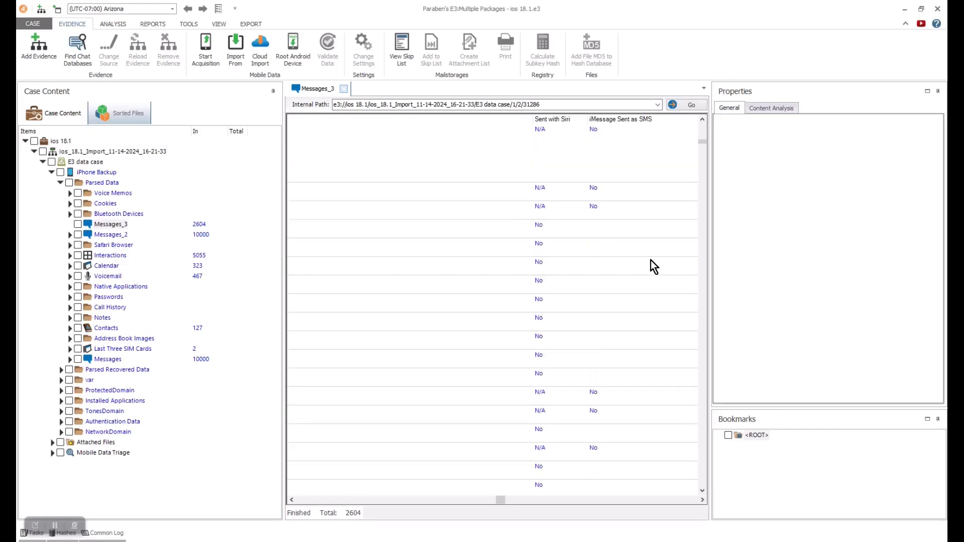
{"action": "scroll", "coordinate": [650, 260], "scroll_direction": "down", "scroll_amount": 5}
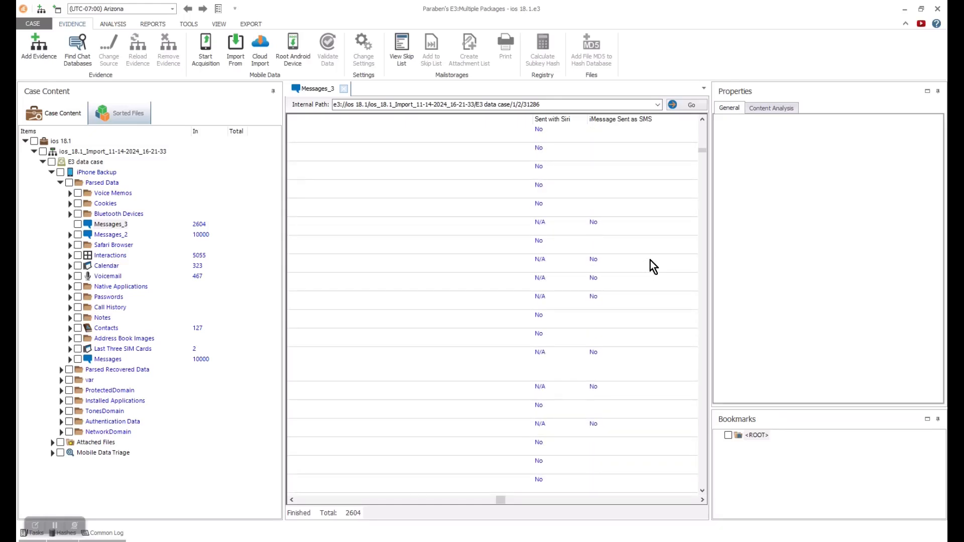
{"action": "scroll", "coordinate": [649, 260], "scroll_direction": "down", "scroll_amount": 5}
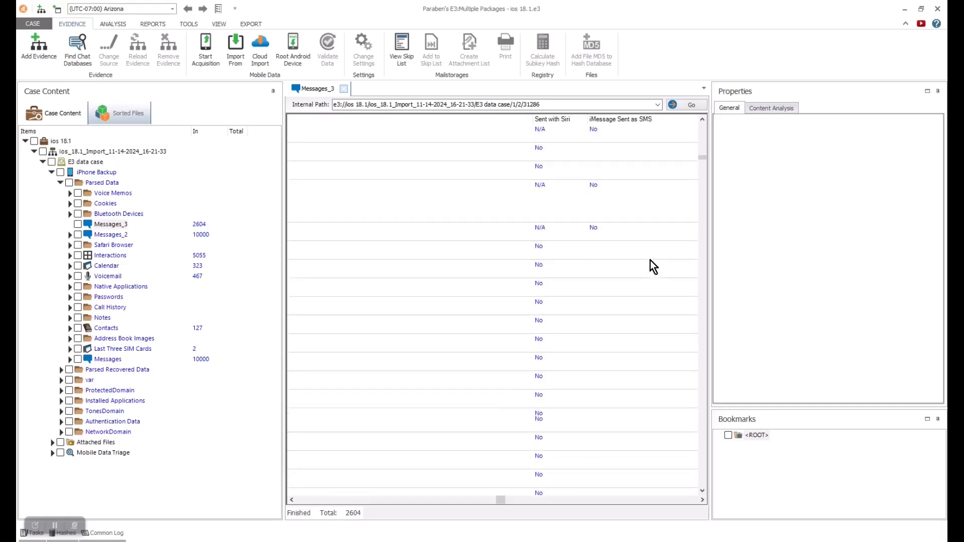
{"action": "left_click_drag", "start_coordinate": [498, 500], "coordinate": [301, 497]}
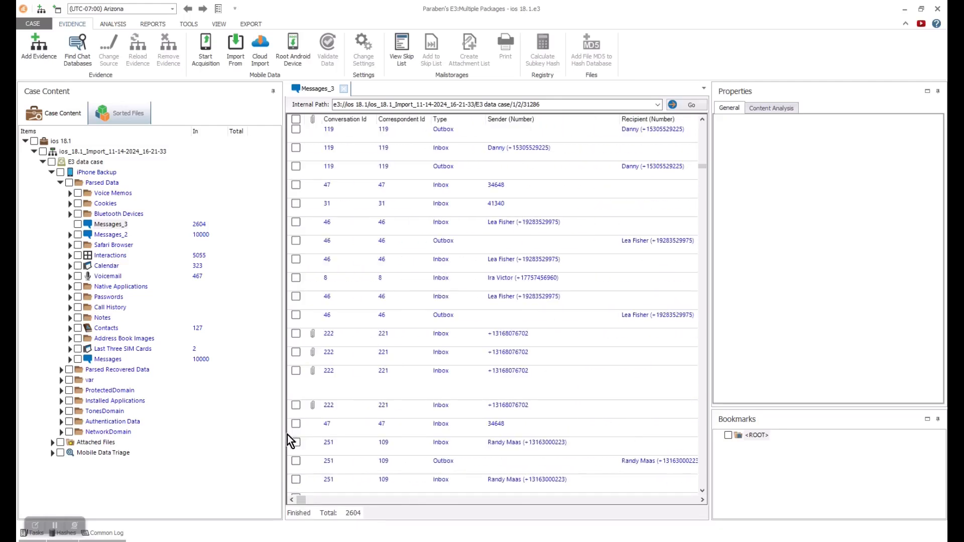
- Expand Cookies and open a Binary Cookies entry holding 37 cookies
{"action": "left_click", "coordinate": [70, 203]}
{"action": "scroll", "coordinate": [261, 185], "scroll_direction": "down", "scroll_amount": 5}
{"action": "left_click", "coordinate": [113, 276]}
- Collapse Cookies, expand Safari Browser, and view Safari History and Suspend State records
{"action": "left_click_drag", "start_coordinate": [351, 501], "coordinate": [329, 494]}
{"action": "left_click_drag", "start_coordinate": [276, 226], "coordinate": [274, 173]}
{"action": "left_click", "coordinate": [69, 204]}
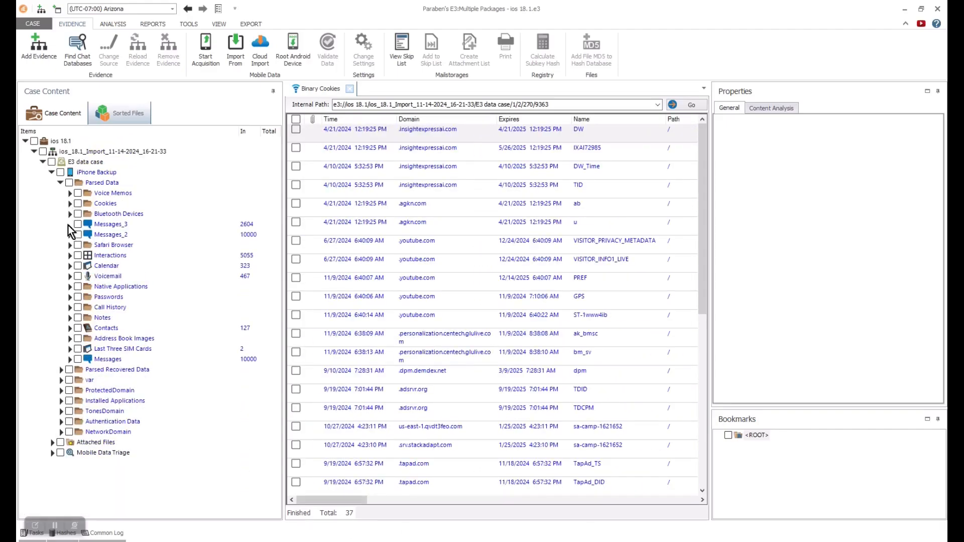
{"action": "left_click", "coordinate": [69, 245]}
{"action": "left_click", "coordinate": [120, 254]}
{"action": "left_click_drag", "start_coordinate": [331, 500], "coordinate": [684, 504]}
{"action": "left_click", "coordinate": [79, 267]}
{"action": "mouse_move", "coordinate": [702, 153]}
{"action": "left_mouse_down"}
{"action": "mouse_move", "coordinate": [702, 219]}
{"action": "mouse_move", "coordinate": [702, 150]}
{"action": "left_mouse_up"}
{"action": "left_click_drag", "start_coordinate": [684, 500], "coordinate": [297, 477]}
- View Safari Bookmarks, Tab Groups and the six Safari Tabs records, then collapse Safari Browser
{"action": "left_click", "coordinate": [107, 276]}
{"action": "left_click_drag", "start_coordinate": [348, 501], "coordinate": [79, 287]}
{"action": "left_click", "coordinate": [79, 286]}
{"action": "left_click", "coordinate": [133, 296]}
{"action": "left_click_drag", "start_coordinate": [336, 502], "coordinate": [301, 377]}
{"action": "left_click", "coordinate": [87, 308]}
{"action": "left_click", "coordinate": [125, 308]}
{"action": "left_click_drag", "start_coordinate": [347, 500], "coordinate": [77, 287]}
{"action": "left_click", "coordinate": [70, 245]}
- Open Interactions and inspect properties of inbound MobileSMS, InCallService and outbound records
{"action": "double_click", "coordinate": [119, 257]}
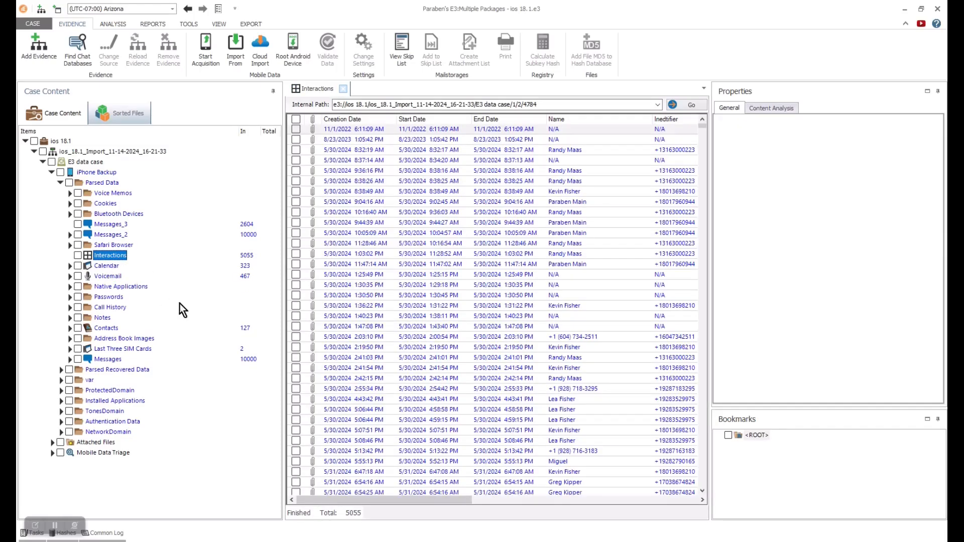
{"action": "left_click_drag", "start_coordinate": [363, 501], "coordinate": [370, 501]}
{"action": "left_click_drag", "start_coordinate": [405, 503], "coordinate": [505, 499]}
{"action": "left_click", "coordinate": [575, 151]}
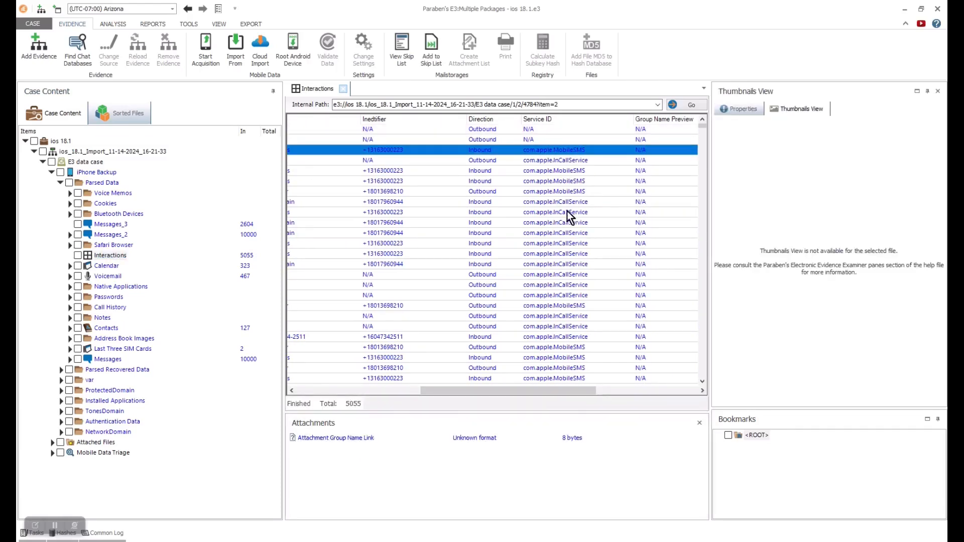
{"action": "left_click", "coordinate": [563, 337]}
{"action": "left_click", "coordinate": [741, 110]}
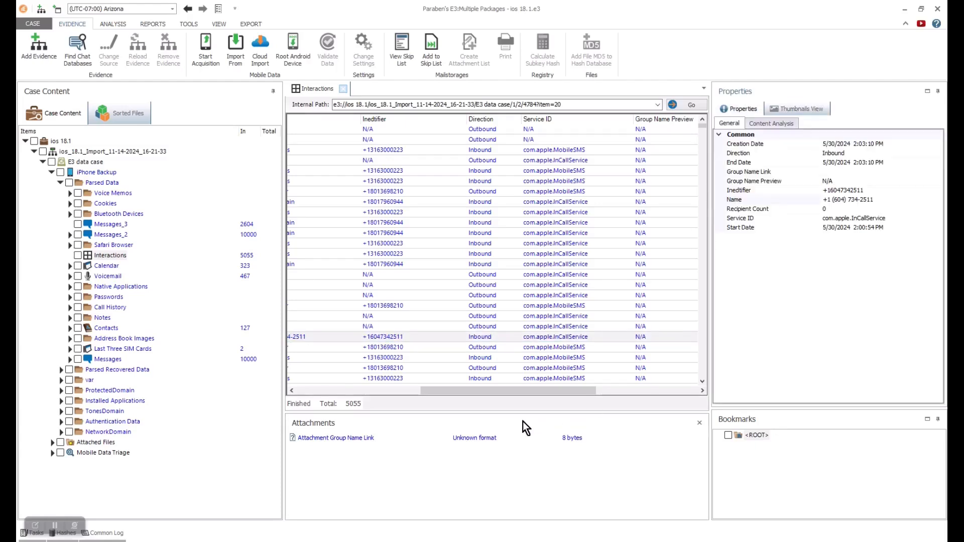
{"action": "left_click", "coordinate": [703, 131]}
{"action": "left_click_drag", "start_coordinate": [703, 132], "coordinate": [701, 403]}
{"action": "left_click", "coordinate": [565, 319]}
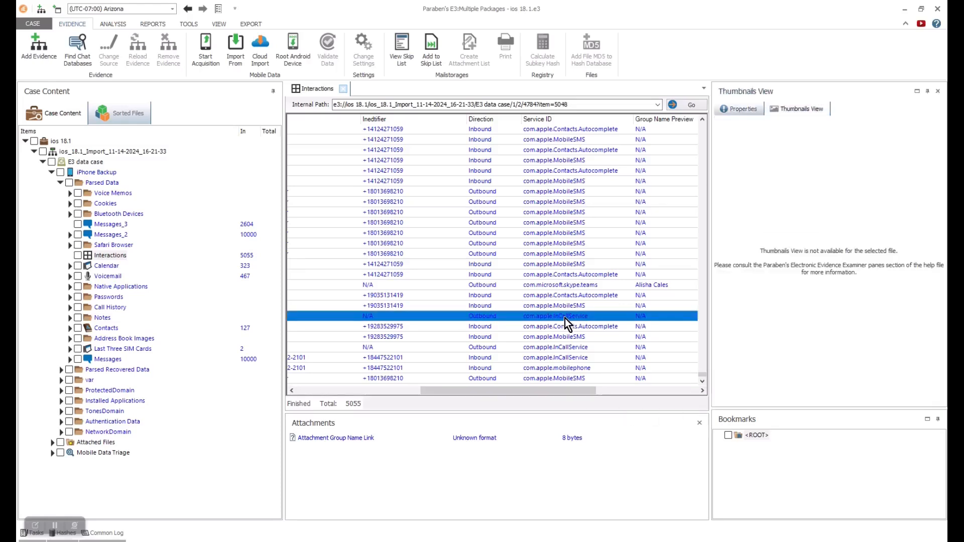
{"action": "left_click", "coordinate": [734, 110]}
- Open the 323 Calendar entries
{"action": "left_click_drag", "start_coordinate": [517, 391], "coordinate": [83, 276]}
{"action": "left_click", "coordinate": [105, 266]}
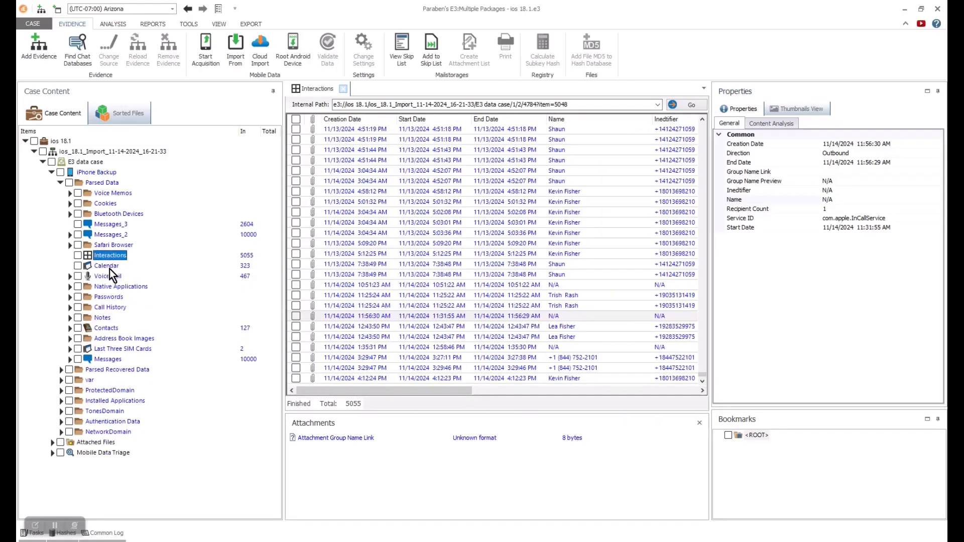
{"action": "mouse_move", "coordinate": [337, 500]}
{"action": "left_mouse_down"}
{"action": "mouse_move", "coordinate": [593, 494]}
{"action": "mouse_move", "coordinate": [498, 509]}
{"action": "mouse_move", "coordinate": [321, 506]}
{"action": "left_mouse_up"}
- Open the 467 Voicemail records with transcripts and scroll through them
{"action": "left_click", "coordinate": [70, 277]}
{"action": "left_click", "coordinate": [102, 278]}
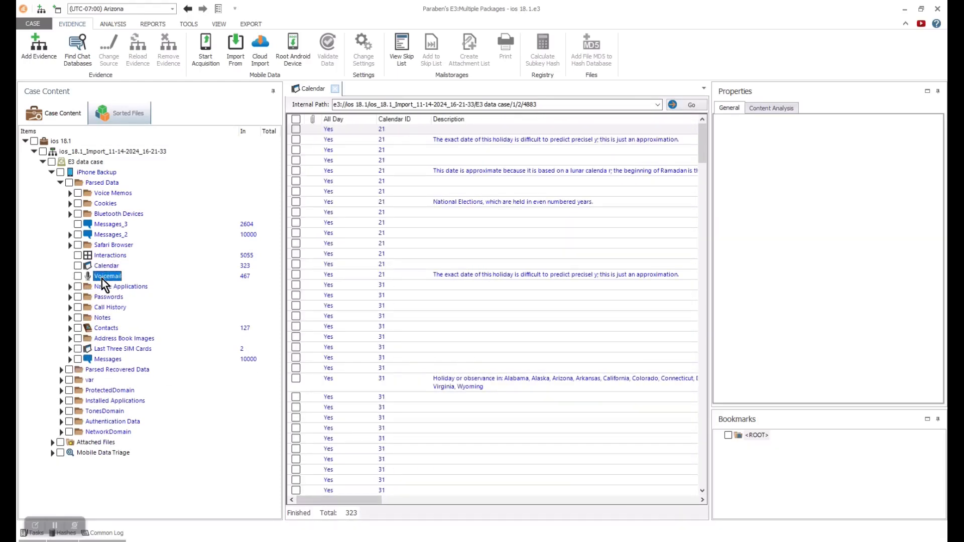
{"action": "left_click_drag", "start_coordinate": [361, 503], "coordinate": [535, 506]}
{"action": "left_click_drag", "start_coordinate": [704, 131], "coordinate": [698, 112]}
{"action": "left_click_drag", "start_coordinate": [520, 501], "coordinate": [342, 504]}
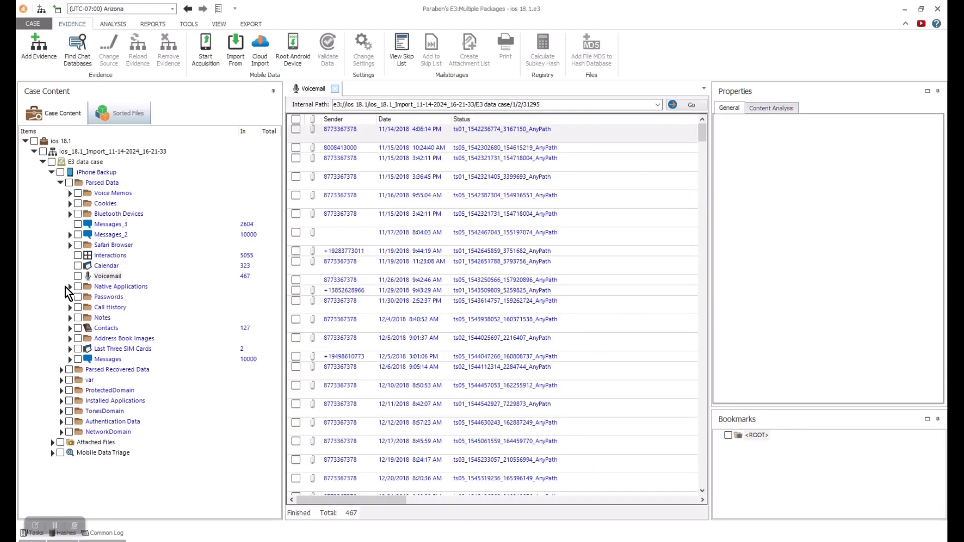
- Expand Native Applications and Health, and widen the In column
{"action": "left_click", "coordinate": [69, 287]}
{"action": "left_click", "coordinate": [78, 297]}
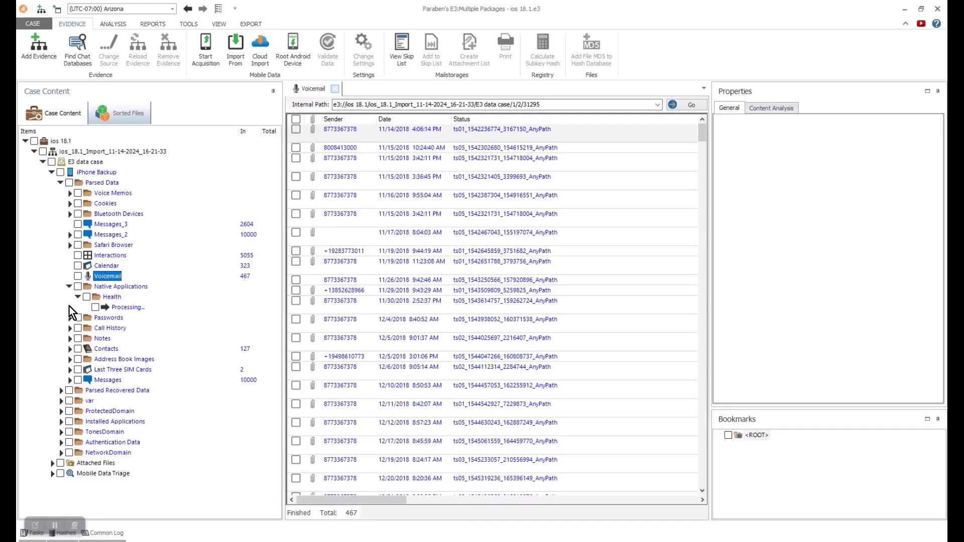
{"action": "mouse_move", "coordinate": [238, 132]}
{"action": "left_mouse_down"}
{"action": "mouse_move", "coordinate": [196, 131]}
{"action": "mouse_move", "coordinate": [251, 130]}
{"action": "left_mouse_up"}
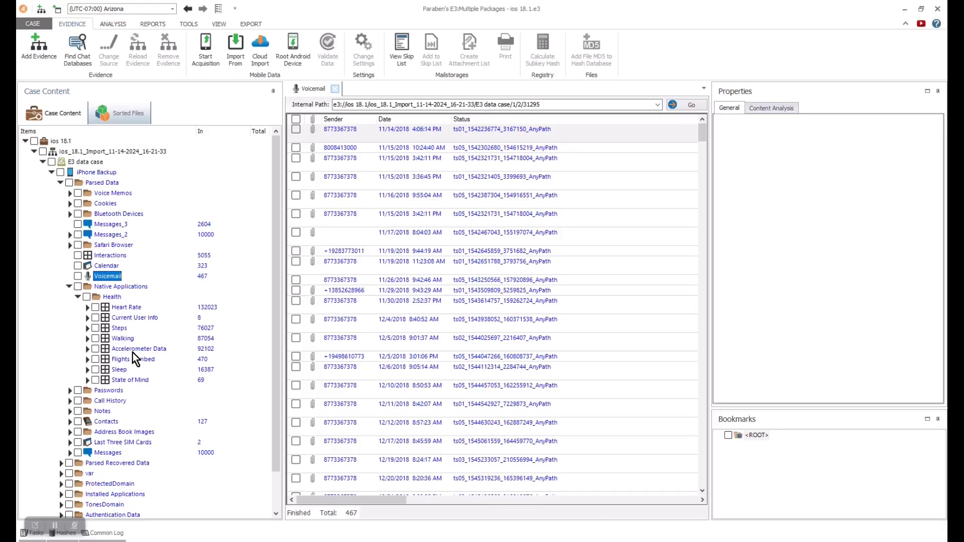
- View State of Mind records, then open Wi-Fi Passwords under Passwords
{"action": "left_click", "coordinate": [126, 381]}
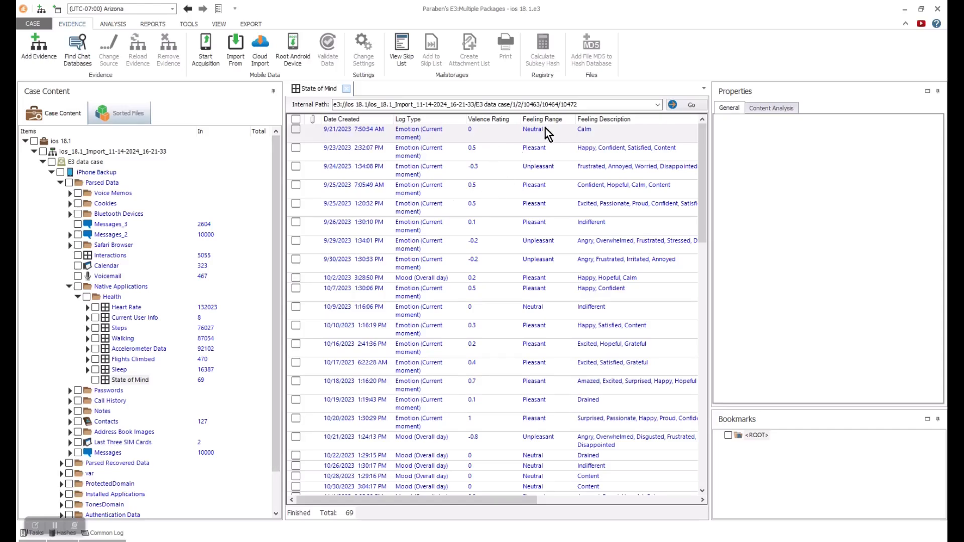
{"action": "mouse_move", "coordinate": [503, 500]}
{"action": "left_mouse_down"}
{"action": "mouse_move", "coordinate": [673, 500]}
{"action": "mouse_move", "coordinate": [502, 500]}
{"action": "left_mouse_up"}
{"action": "left_click", "coordinate": [69, 287]}
{"action": "left_click", "coordinate": [69, 297]}
{"action": "left_click", "coordinate": [134, 338]}
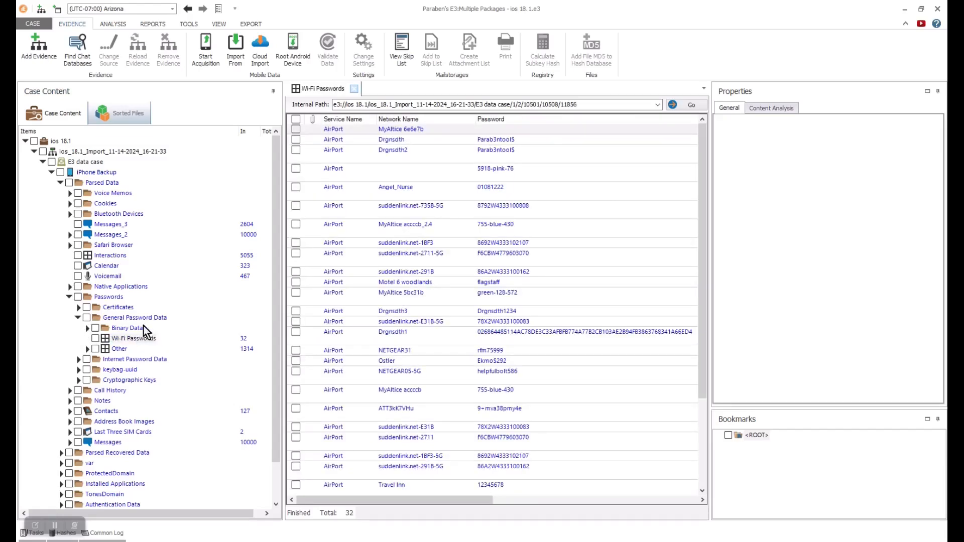
{"action": "left_click_drag", "start_coordinate": [487, 500], "coordinate": [400, 522]}
- Open Web Form Passwords, then the keybag-uuid Binary Data records
{"action": "left_click", "coordinate": [78, 359]}
{"action": "left_click", "coordinate": [138, 381]}
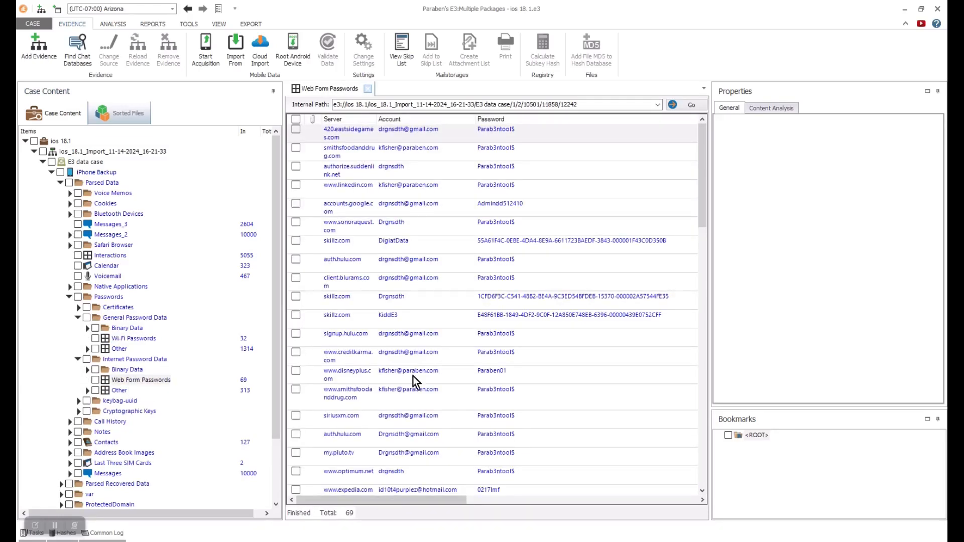
{"action": "mouse_move", "coordinate": [400, 500]}
{"action": "left_mouse_down"}
{"action": "mouse_move", "coordinate": [487, 493]}
{"action": "mouse_move", "coordinate": [571, 502]}
{"action": "mouse_move", "coordinate": [397, 501]}
{"action": "left_mouse_up"}
{"action": "left_click", "coordinate": [78, 359]}
{"action": "left_click", "coordinate": [78, 370]}
{"action": "left_click", "coordinate": [86, 381]}
{"action": "left_click", "coordinate": [146, 391]}
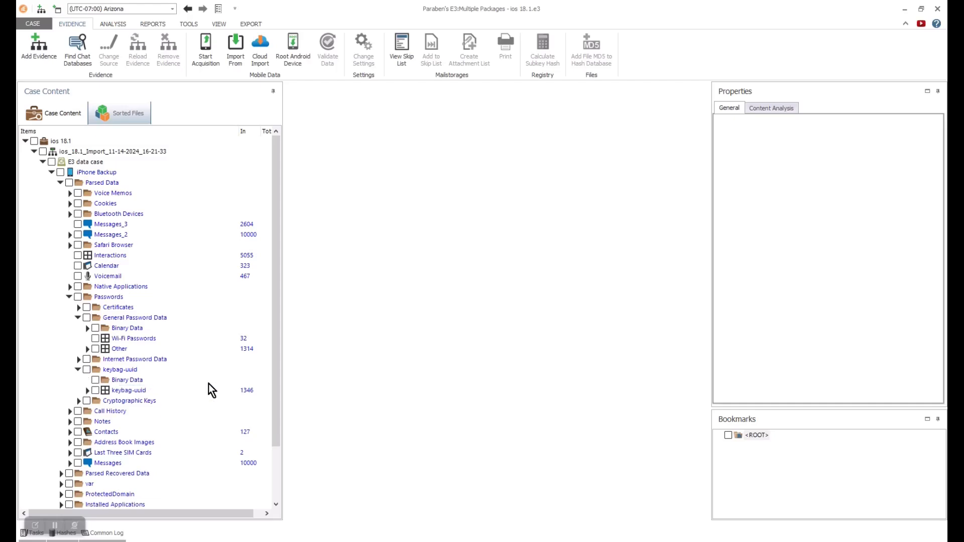
{"action": "left_click", "coordinate": [130, 392]}
{"action": "left_click_drag", "start_coordinate": [401, 500], "coordinate": [611, 489]}
{"action": "scroll", "coordinate": [694, 161], "scroll_direction": "down", "scroll_amount": 10}
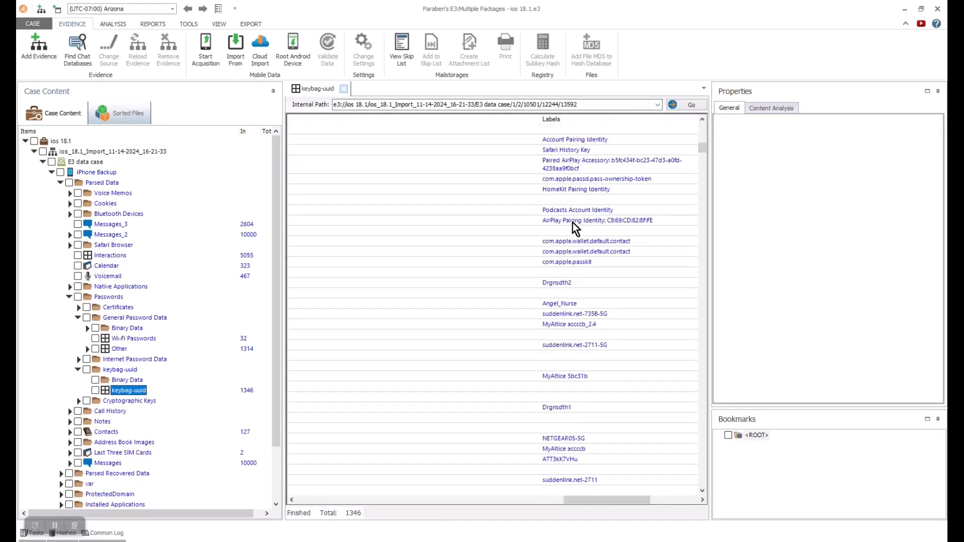
{"action": "left_click_drag", "start_coordinate": [705, 149], "coordinate": [707, 153]}
{"action": "left_click_drag", "start_coordinate": [608, 500], "coordinate": [166, 402]}
- Open the Call History records and scroll through them
{"action": "left_click", "coordinate": [70, 298]}
{"action": "left_click", "coordinate": [71, 307]}
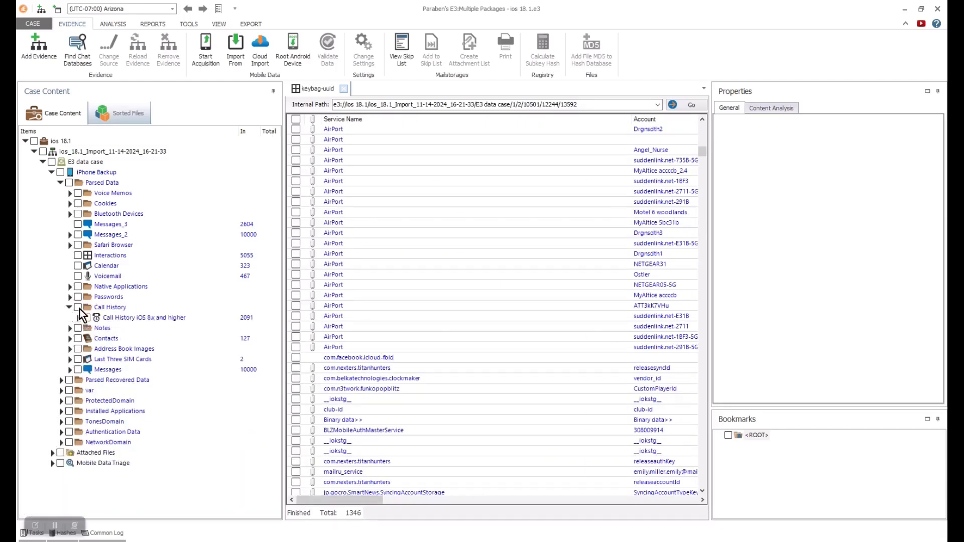
{"action": "left_click", "coordinate": [133, 318]}
{"action": "left_click_drag", "start_coordinate": [382, 500], "coordinate": [648, 497]}
{"action": "left_click_drag", "start_coordinate": [703, 131], "coordinate": [704, 201]}
{"action": "left_click_drag", "start_coordinate": [598, 500], "coordinate": [321, 475]}
- Open the 127 Contacts records
{"action": "left_click", "coordinate": [70, 307]}
{"action": "left_click", "coordinate": [70, 328]}
{"action": "left_click", "coordinate": [103, 329]}
{"action": "left_click_drag", "start_coordinate": [406, 502], "coordinate": [224, 460]}
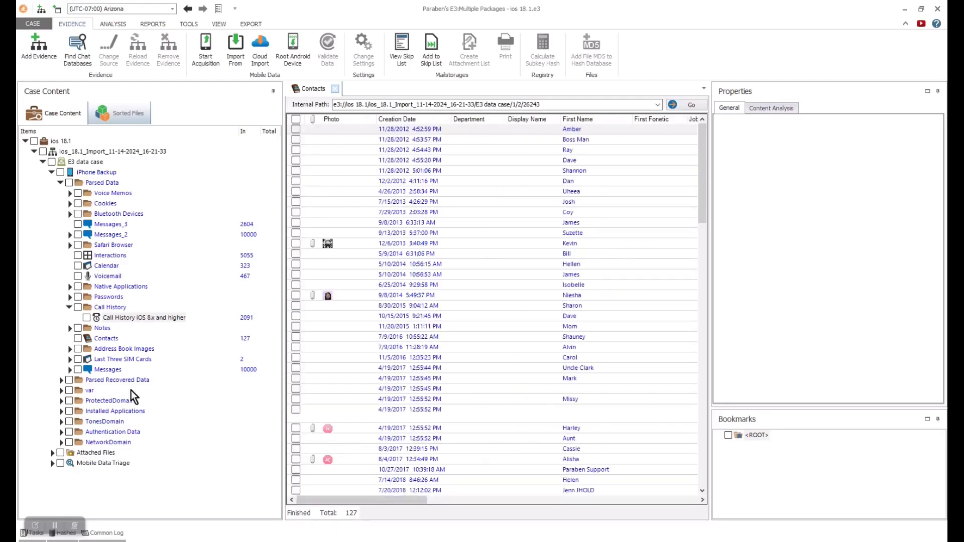
- View Call History iOS 8x and higher, then scroll the 58-app Installed Application List
{"action": "left_click", "coordinate": [69, 311]}
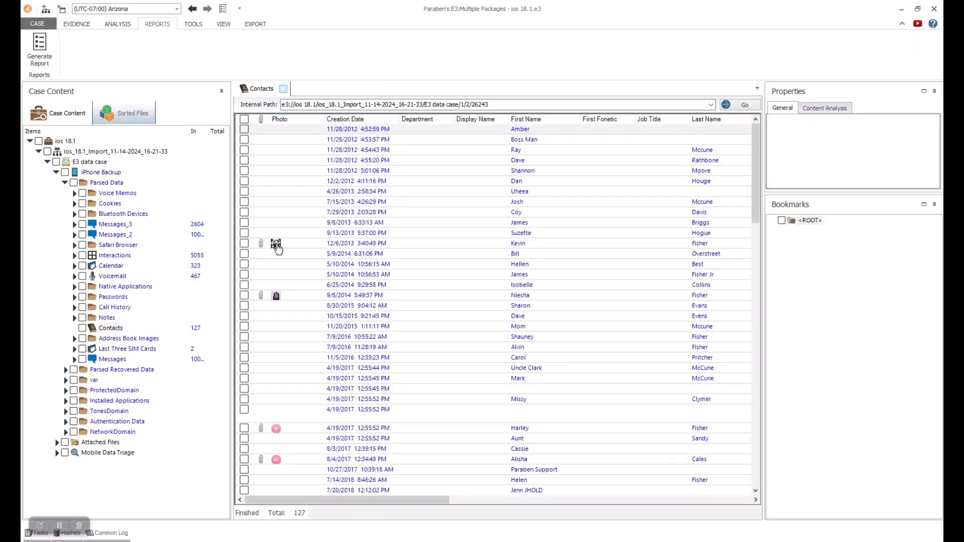
{"action": "left_click_drag", "start_coordinate": [361, 500], "coordinate": [648, 490]}
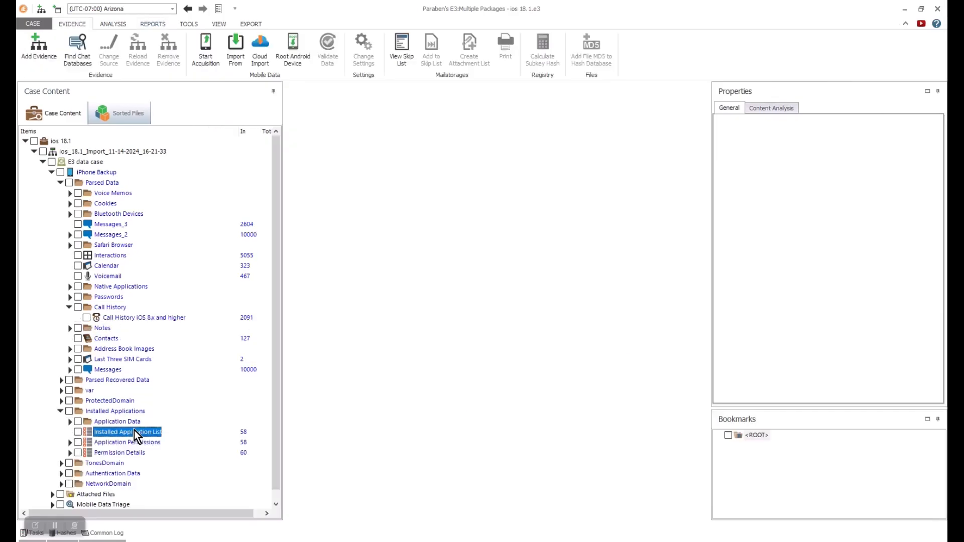
{"action": "double_click", "coordinate": [134, 432]}
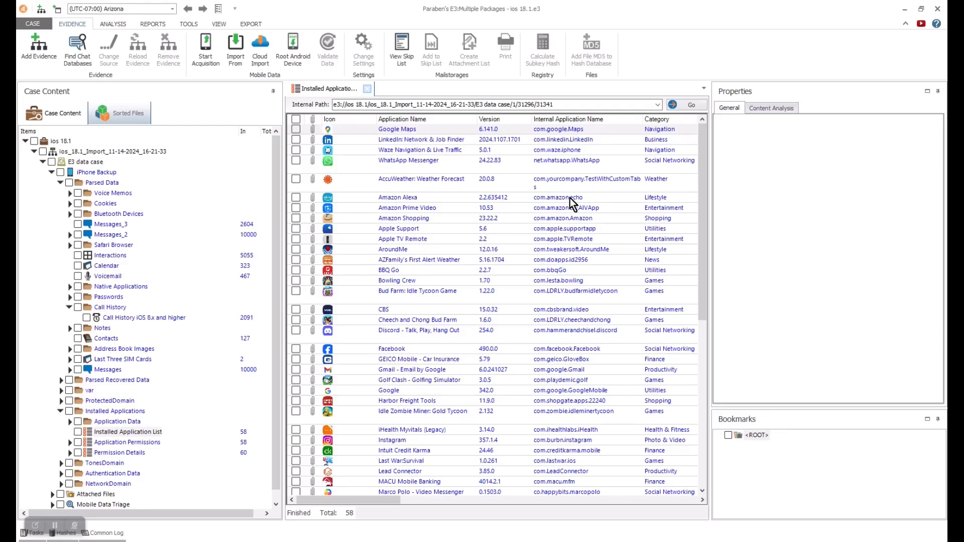
{"action": "left_click_drag", "start_coordinate": [381, 503], "coordinate": [496, 506]}
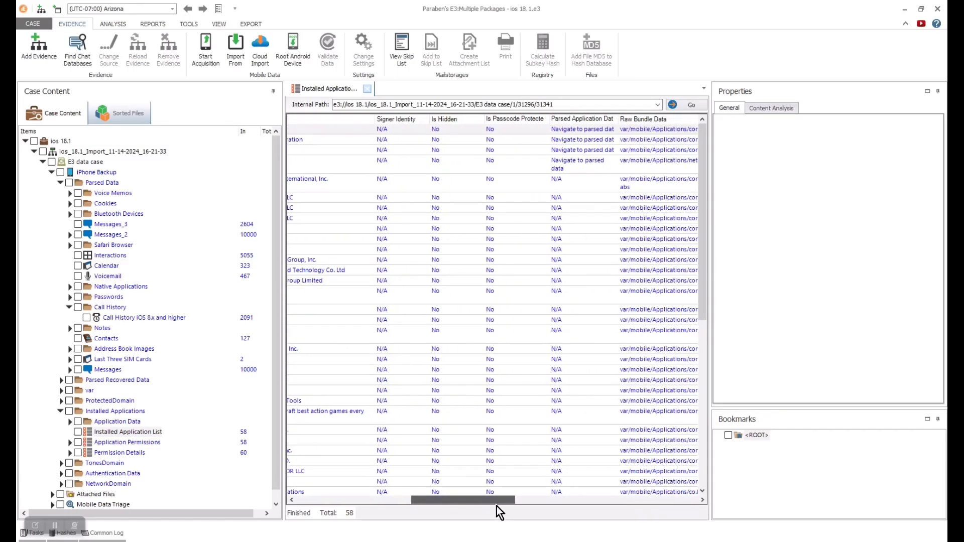
{"action": "left_click_drag", "start_coordinate": [700, 199], "coordinate": [706, 165]}
{"action": "left_click_drag", "start_coordinate": [466, 500], "coordinate": [318, 523]}
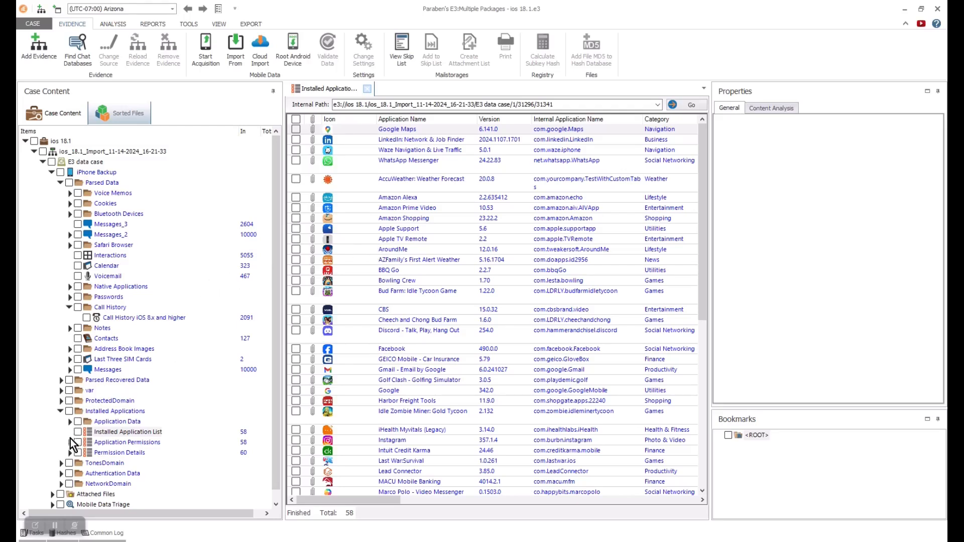
- Expand WhatsApp Messenger chats and read one group chat's messages
{"action": "left_click", "coordinate": [67, 422]}
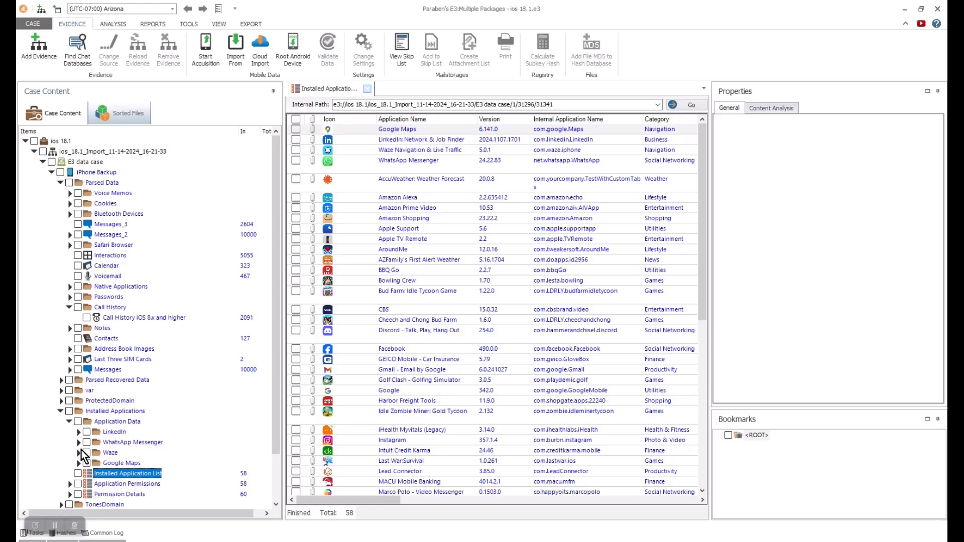
{"action": "left_click", "coordinate": [78, 443]}
{"action": "scroll", "coordinate": [201, 384], "scroll_direction": "down", "scroll_amount": 3}
{"action": "left_click", "coordinate": [96, 359]}
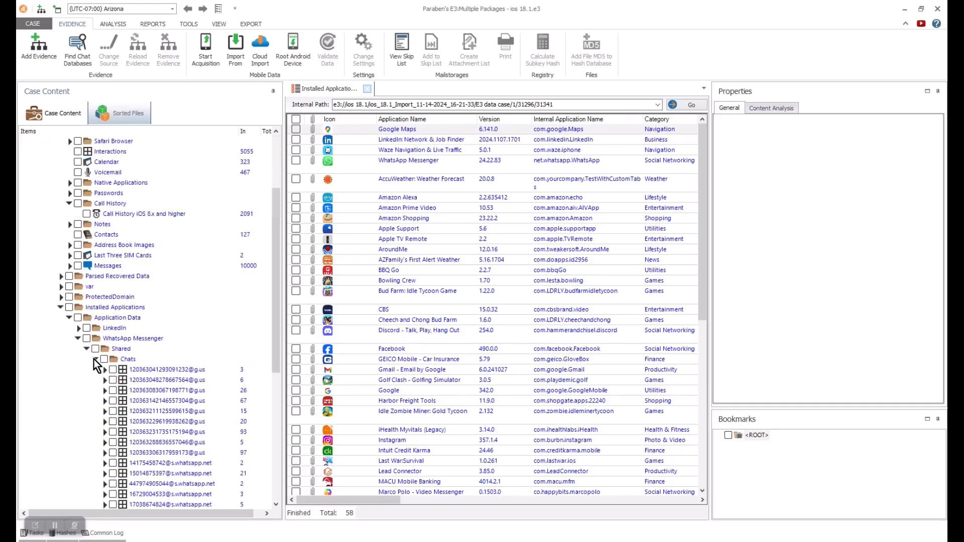
{"action": "scroll", "coordinate": [275, 315], "scroll_direction": "down", "scroll_amount": 5}
{"action": "left_click", "coordinate": [159, 289]}
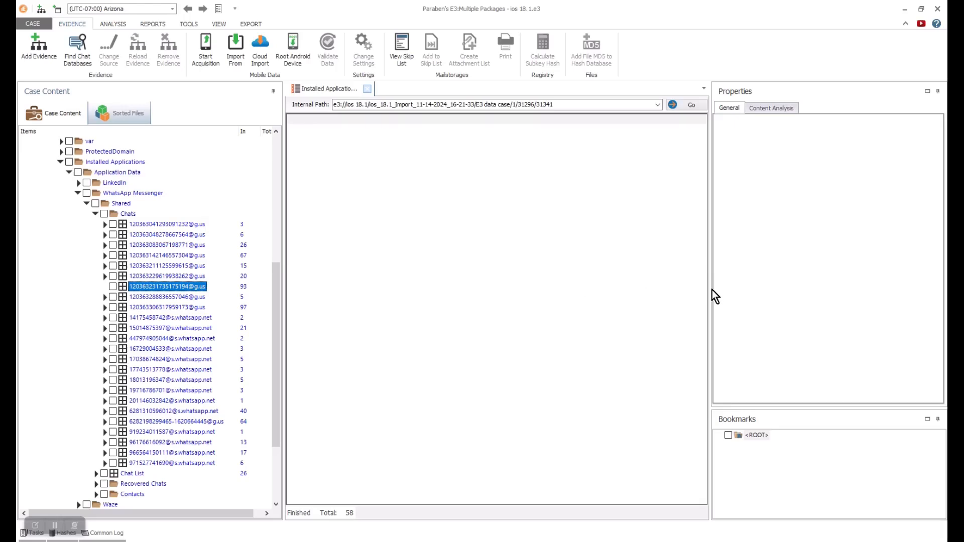
{"action": "left_click_drag", "start_coordinate": [711, 291], "coordinate": [855, 288]}
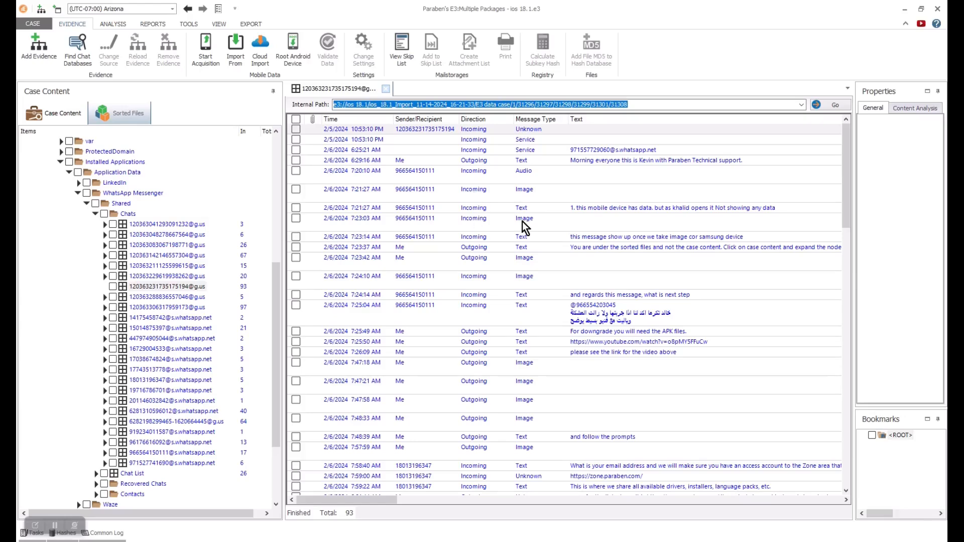
{"action": "left_click_drag", "start_coordinate": [356, 502], "coordinate": [334, 501]}
- Collapse WhatsApp and view the Waze Locations and Recent Locations records
{"action": "left_click", "coordinate": [94, 213]}
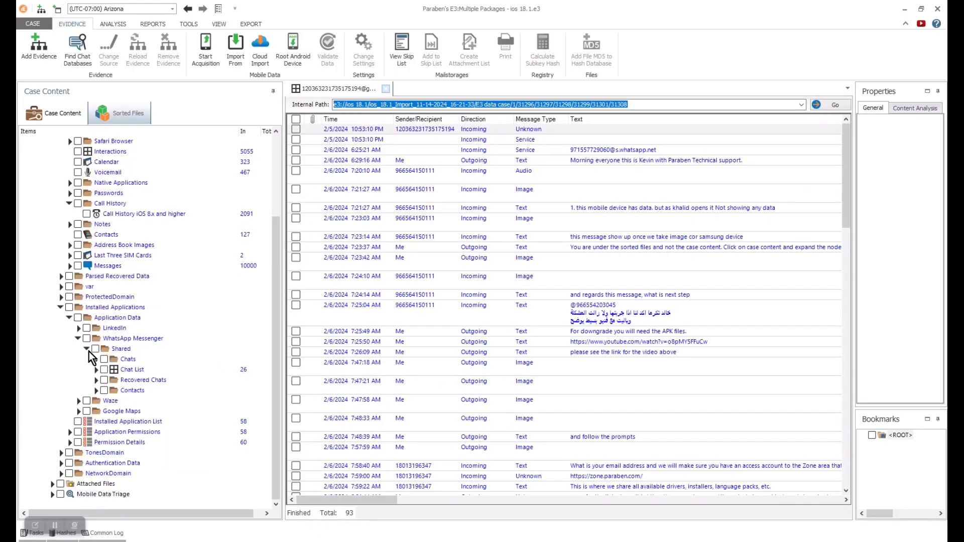
{"action": "left_click", "coordinate": [88, 350]}
{"action": "left_click", "coordinate": [79, 380]}
{"action": "left_click", "coordinate": [69, 360]}
{"action": "left_click", "coordinate": [69, 412]}
{"action": "left_click", "coordinate": [78, 443]}
{"action": "left_click", "coordinate": [121, 454]}
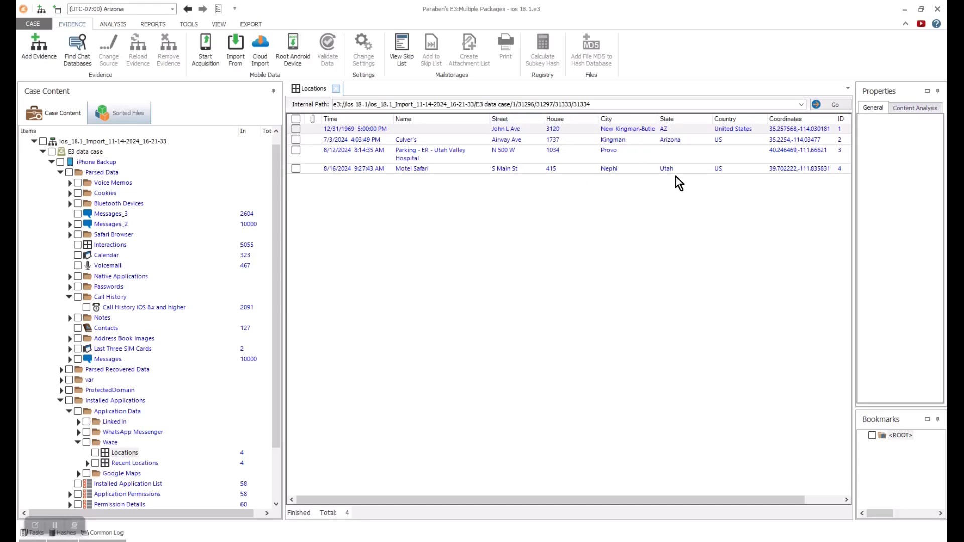
{"action": "left_click", "coordinate": [127, 463]}
- Open Application Permissions for the 58 installed apps
{"action": "left_click", "coordinate": [78, 443]}
{"action": "left_click", "coordinate": [69, 411]}
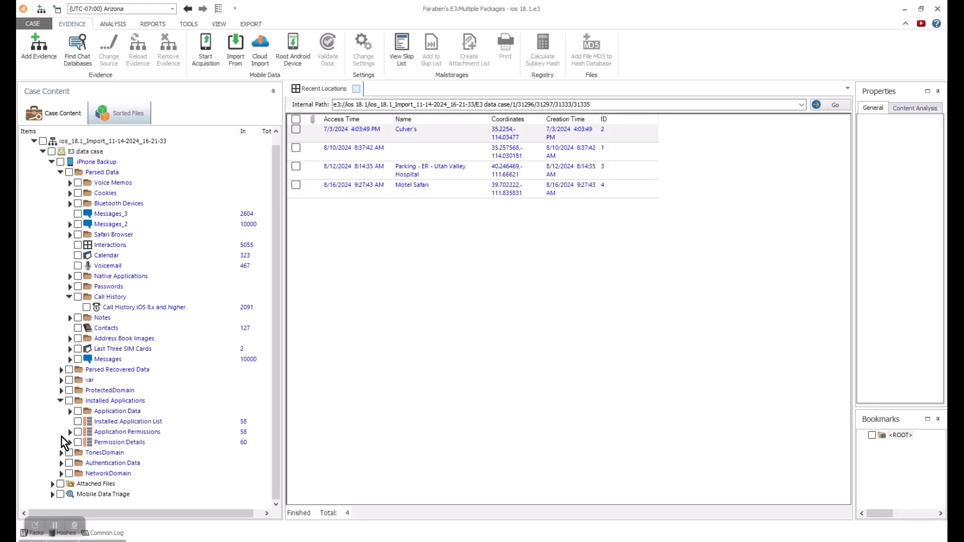
{"action": "left_click", "coordinate": [116, 433]}
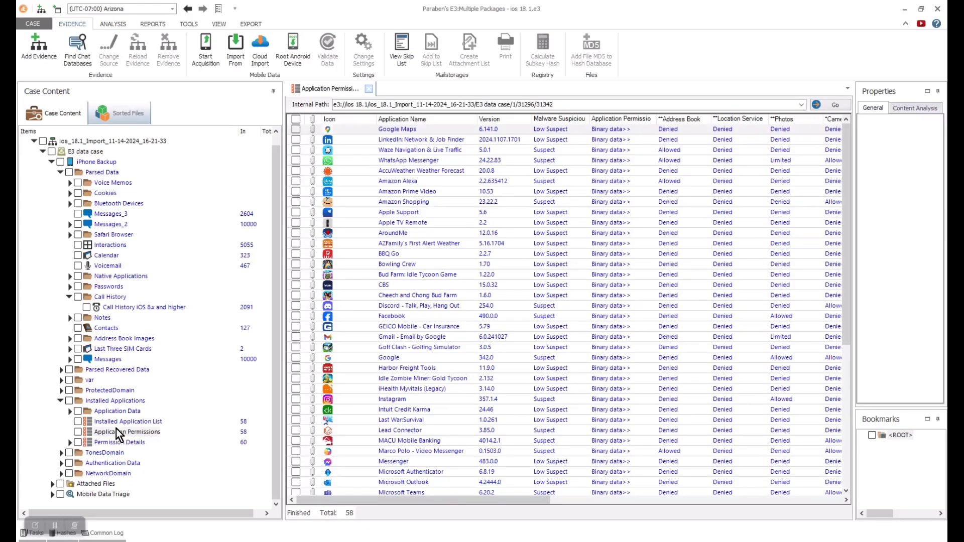
- Scroll across the Application Permissions table to review its permission columns
{"action": "left_click_drag", "start_coordinate": [458, 500], "coordinate": [516, 501]}
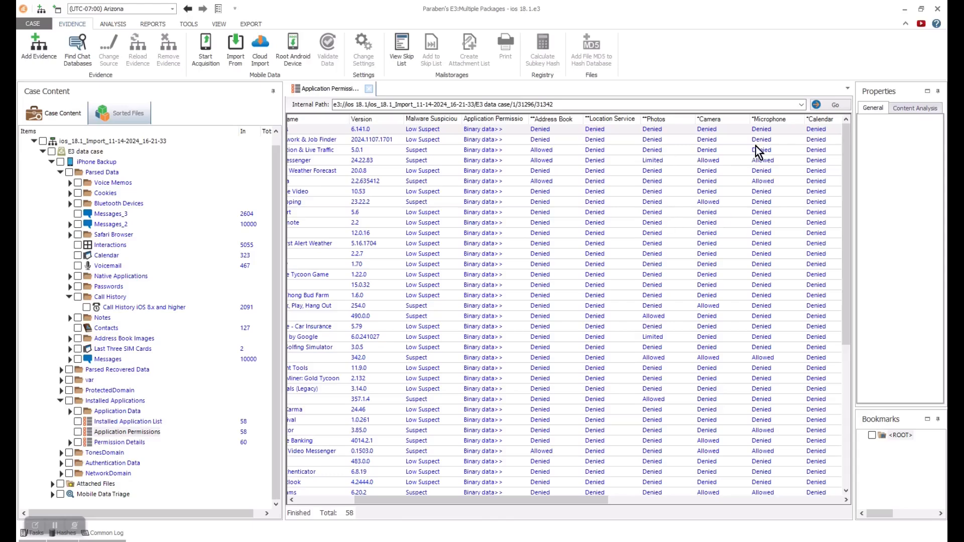
{"action": "left_click_drag", "start_coordinate": [588, 501], "coordinate": [502, 507]}
{"action": "left_click_drag", "start_coordinate": [844, 167], "coordinate": [858, 144]}
{"action": "left_click", "coordinate": [105, 433]}
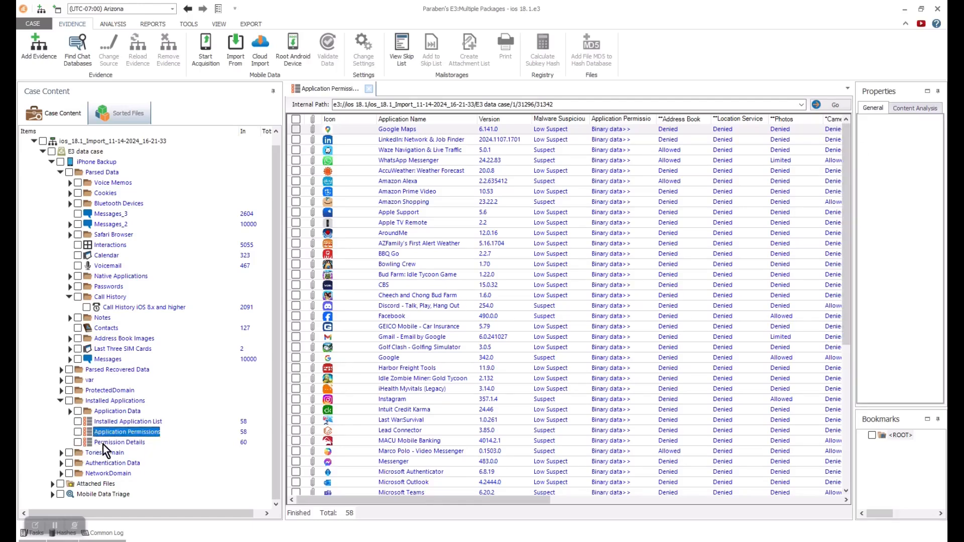
- View the Permission Details list, then go to the backup's Authentication Data section
{"action": "left_click", "coordinate": [104, 444]}
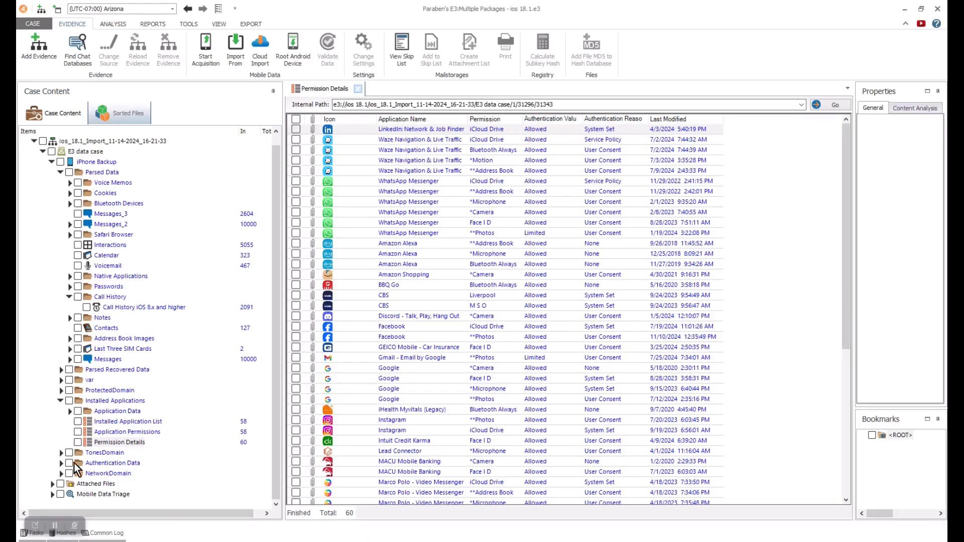
{"action": "left_click", "coordinate": [358, 89]}
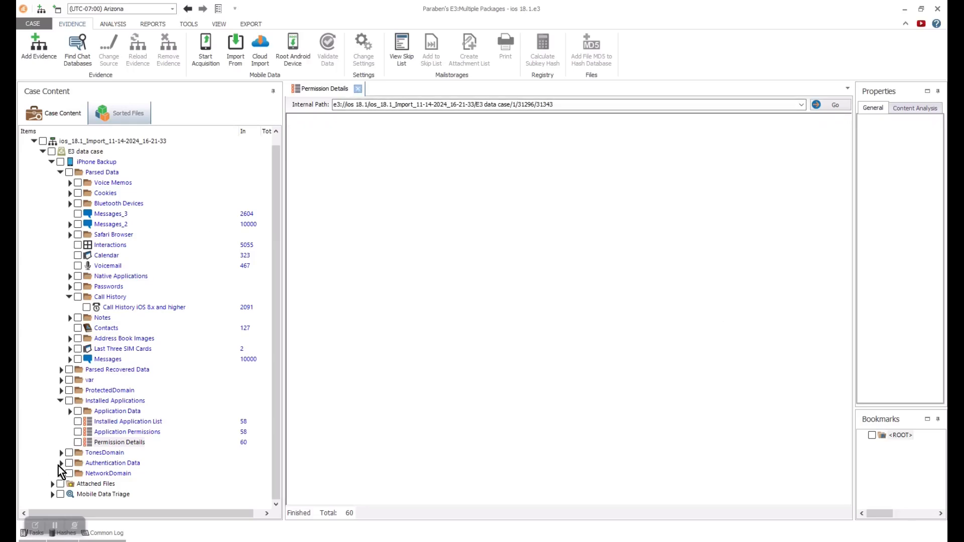
{"action": "left_click", "coordinate": [106, 463]}
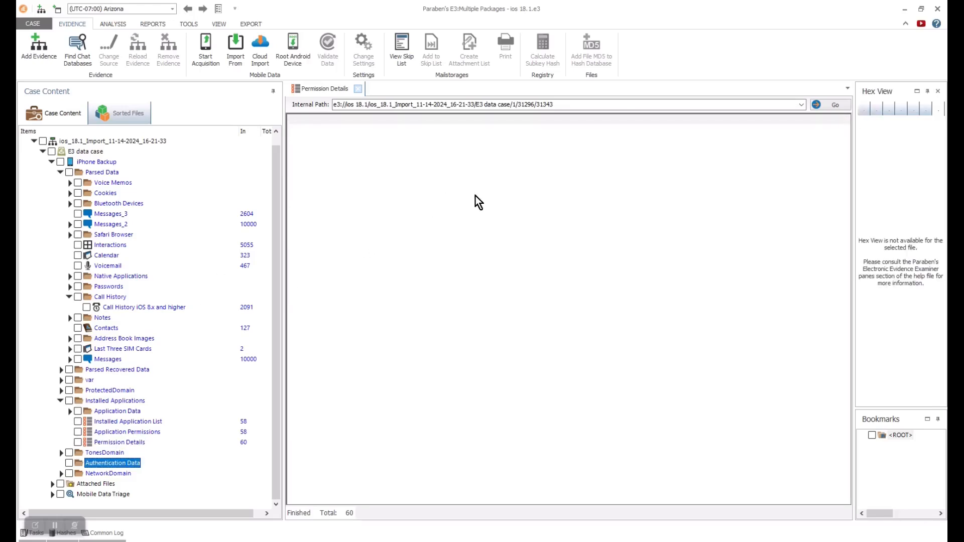
- Export the authentication data .bin file to the Desktop
{"action": "right_click", "coordinate": [397, 130]}
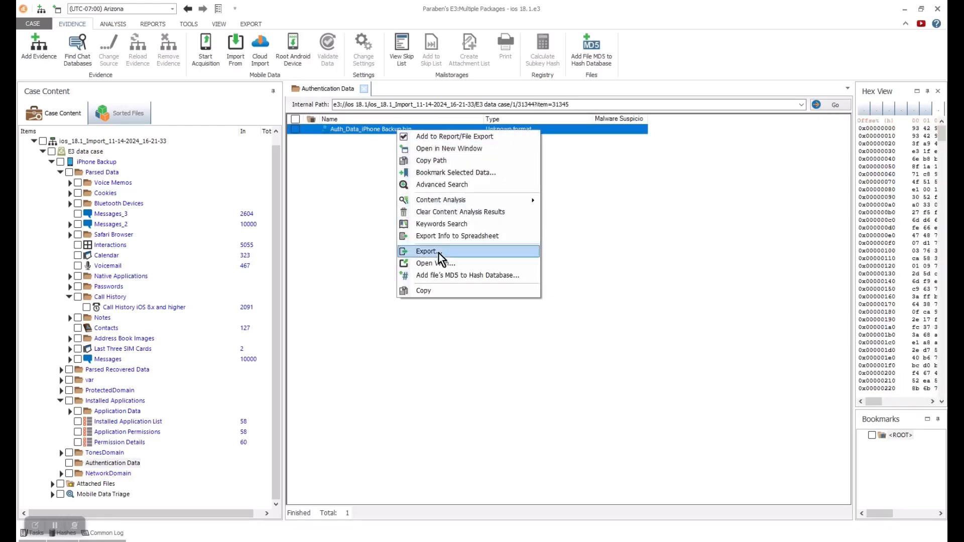
{"action": "left_click", "coordinate": [438, 253]}
{"action": "left_click", "coordinate": [567, 282]}
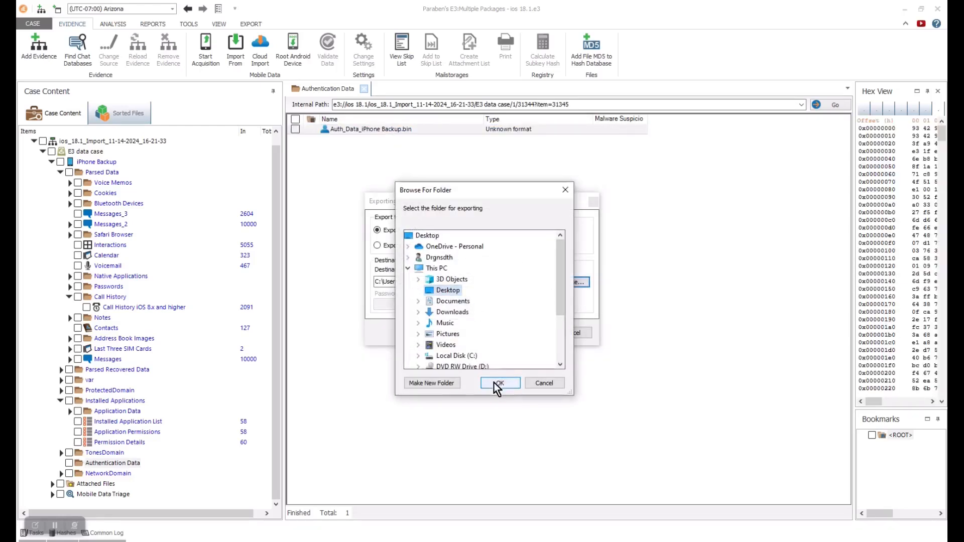
{"action": "left_click", "coordinate": [494, 383]}
{"action": "left_click", "coordinate": [530, 333]}
{"action": "left_click", "coordinate": [485, 320]}
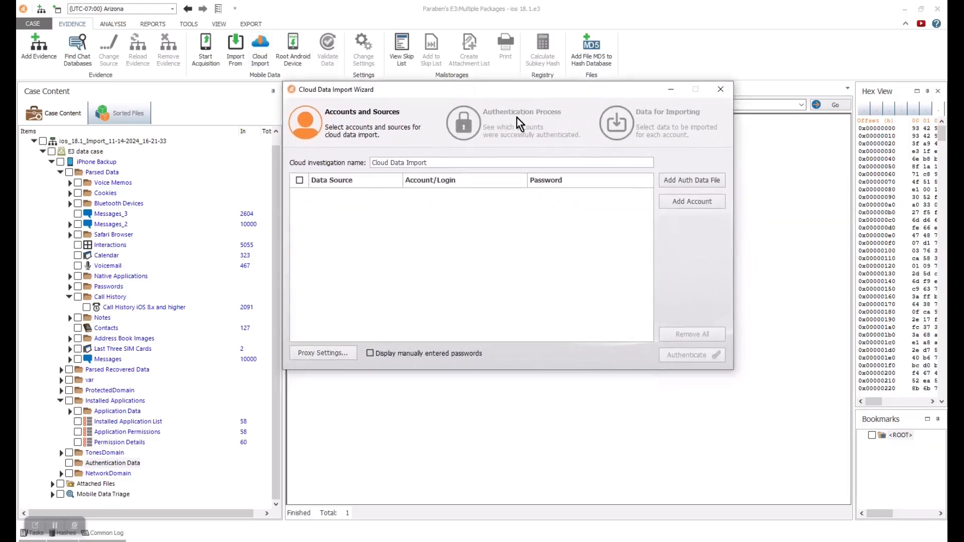
- Load Auth_Data_iPhone_Backup.bin from the Desktop into the cloud import wizard to preview its accounts, then close it
{"action": "left_click", "coordinate": [692, 181]}
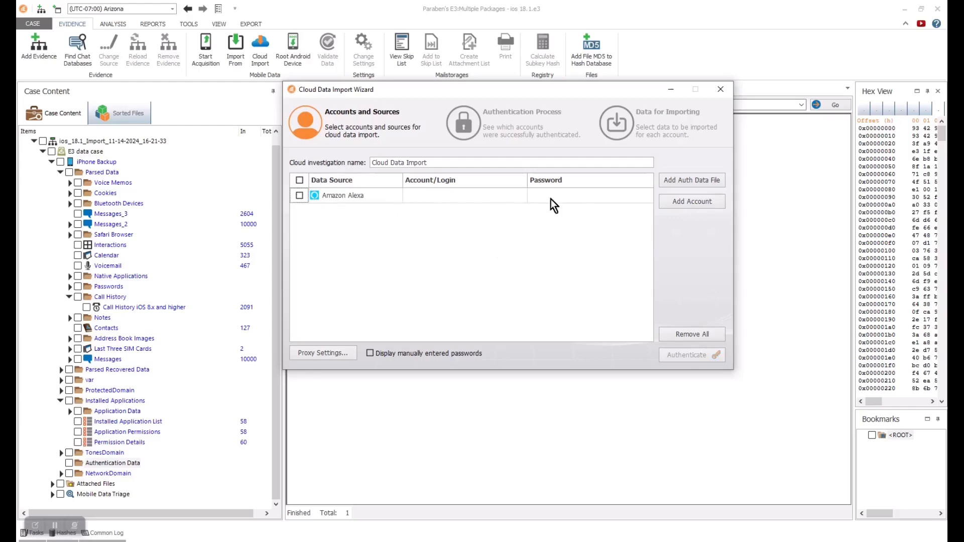
{"action": "left_click", "coordinate": [328, 227]}
{"action": "left_click", "coordinate": [452, 172]}
{"action": "left_click", "coordinate": [715, 375]}
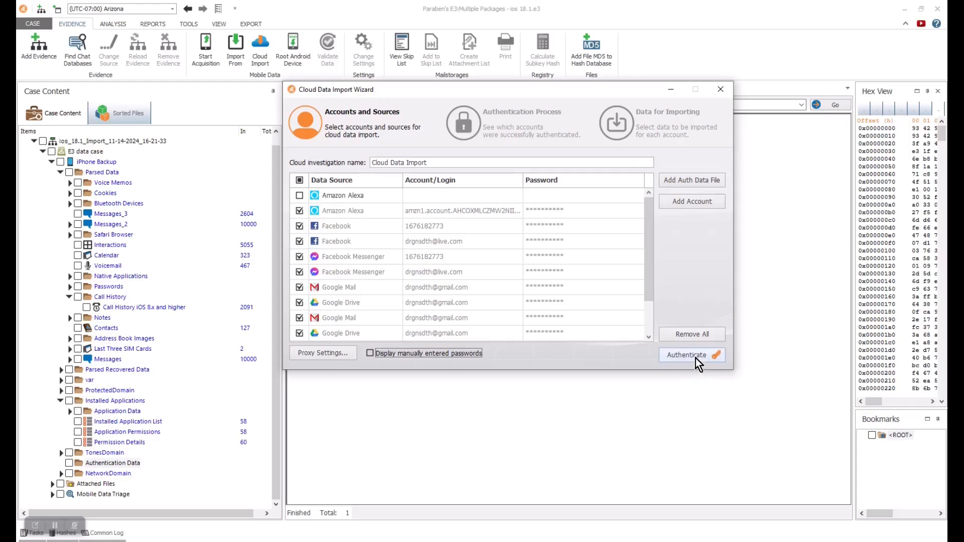
{"action": "mouse_move", "coordinate": [646, 243]}
{"action": "left_mouse_down"}
{"action": "mouse_move", "coordinate": [647, 287]}
{"action": "mouse_move", "coordinate": [648, 242]}
{"action": "left_mouse_up"}
{"action": "left_click", "coordinate": [716, 94]}
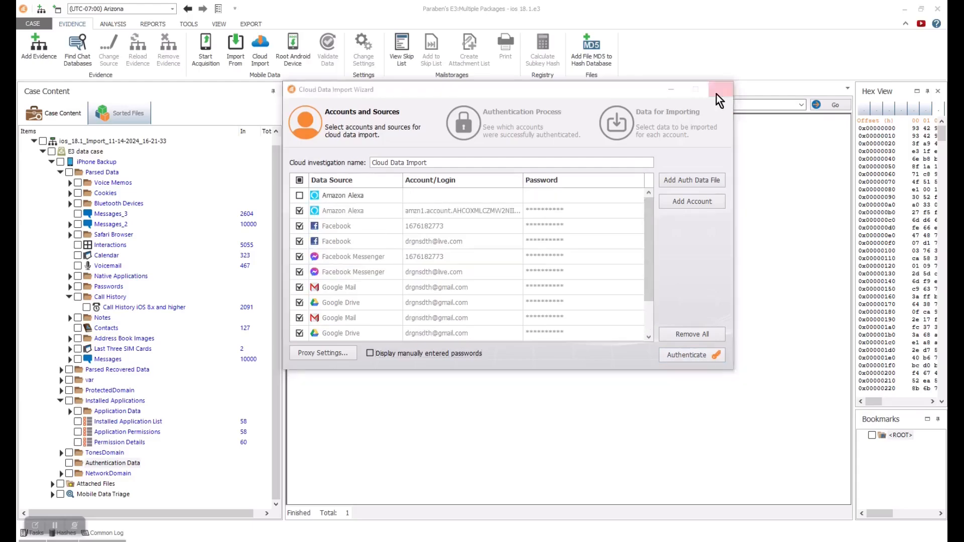
{"action": "left_click", "coordinate": [508, 308]}
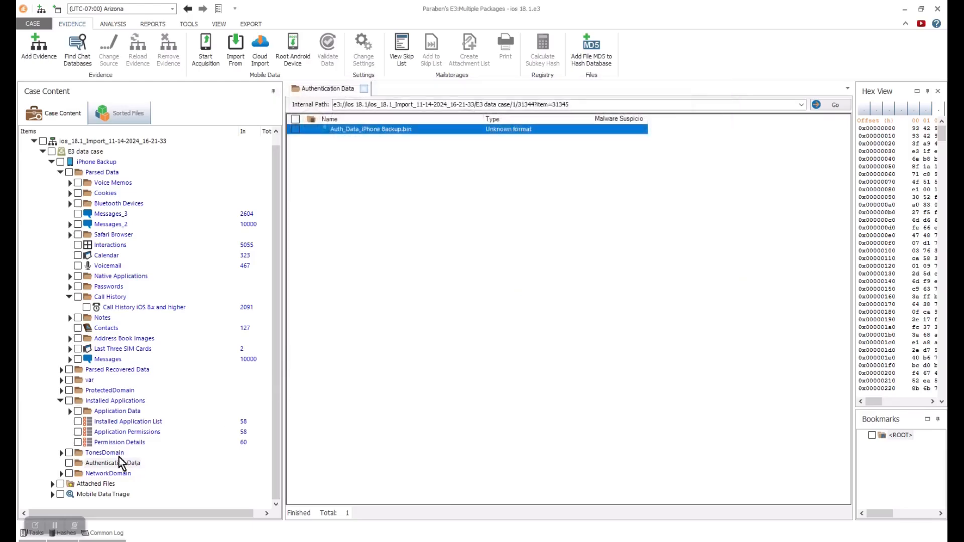
{"action": "right_click", "coordinate": [86, 162]}
- Review the Content Analysis wizard's OCR, data analyzing and image analyzer options, then cancel it
{"action": "mouse_move", "coordinate": [138, 227]}
{"action": "left_click", "coordinate": [276, 230]}
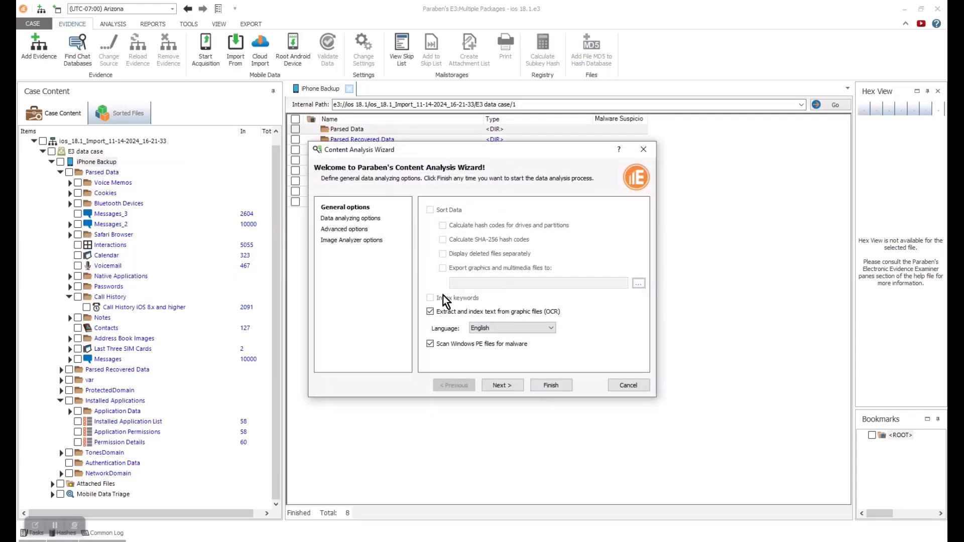
{"action": "left_click", "coordinate": [551, 329]}
{"action": "left_click", "coordinate": [592, 330]}
{"action": "left_click", "coordinate": [430, 312]}
{"action": "left_click", "coordinate": [353, 219]}
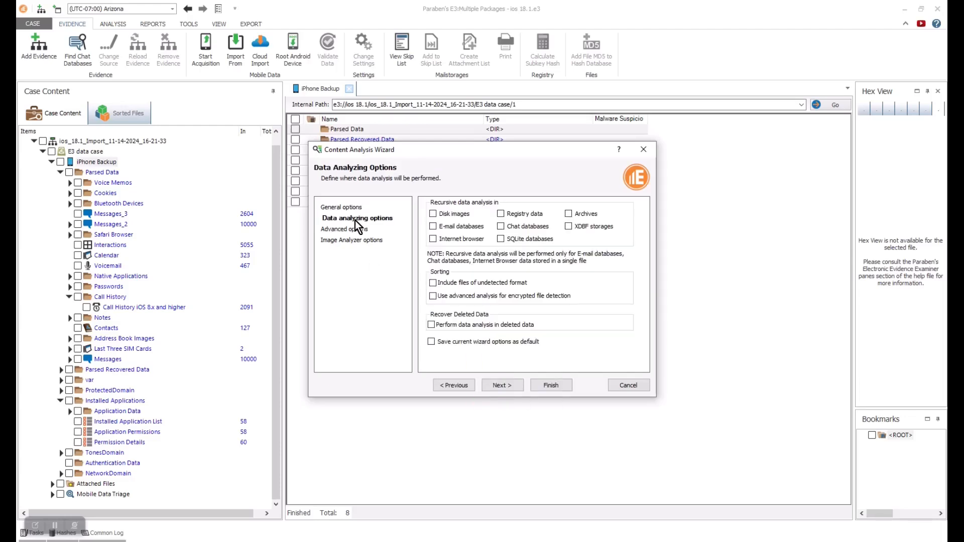
{"action": "left_click", "coordinate": [355, 230]}
{"action": "left_click", "coordinate": [353, 240]}
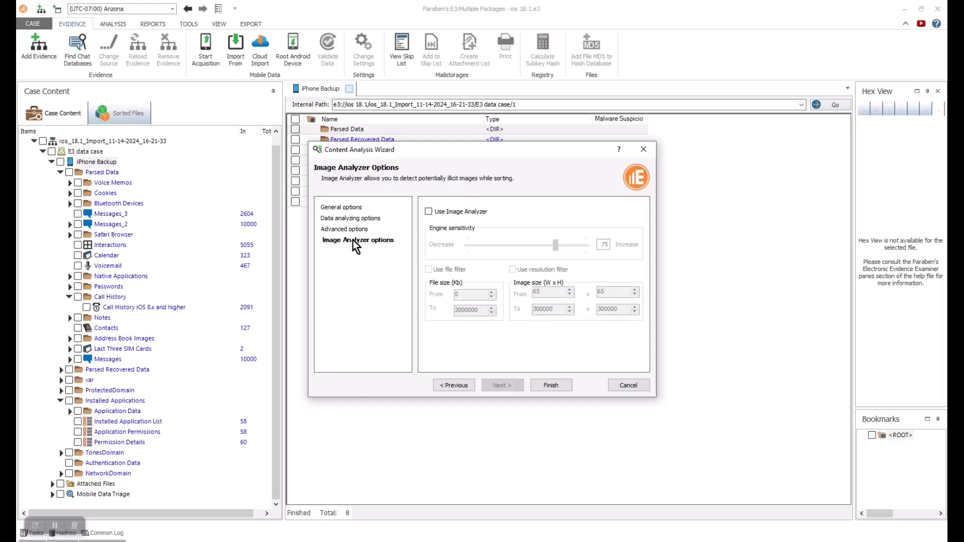
{"action": "left_click", "coordinate": [643, 151]}
- Show the 7,422 Graphics files under Sorted Files with a two-column thumbnail panel
{"action": "left_click", "coordinate": [123, 115]}
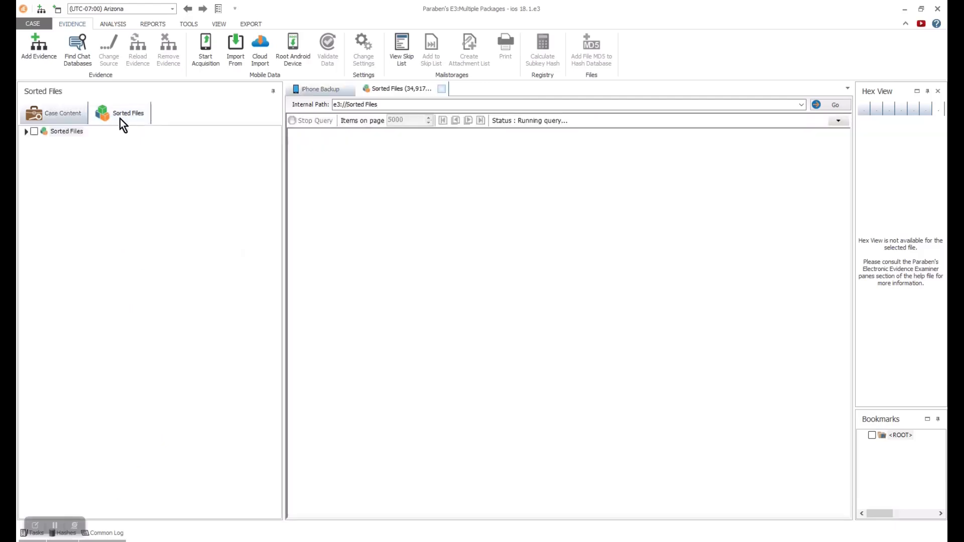
{"action": "left_click", "coordinate": [25, 132]}
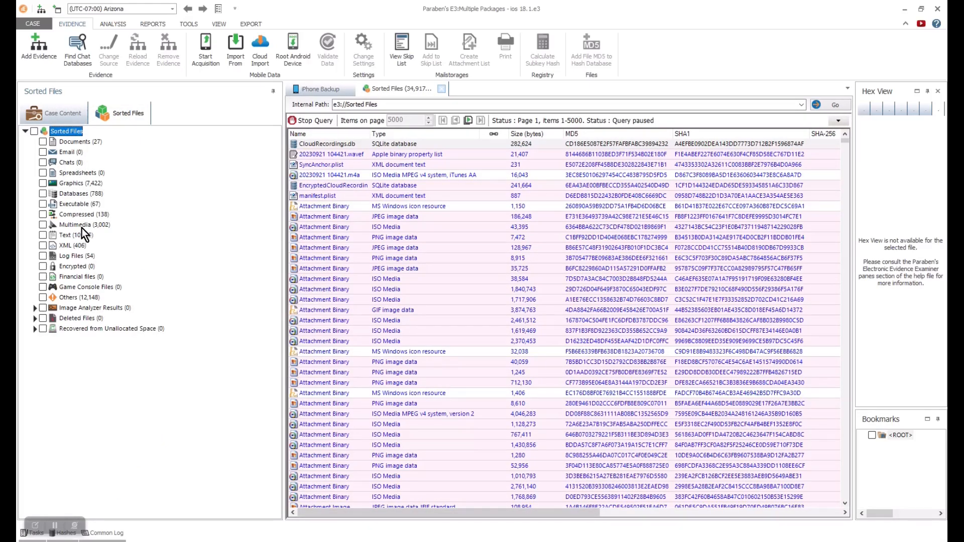
{"action": "left_click", "coordinate": [34, 308]}
{"action": "left_click_drag", "start_coordinate": [272, 177], "coordinate": [276, 275]}
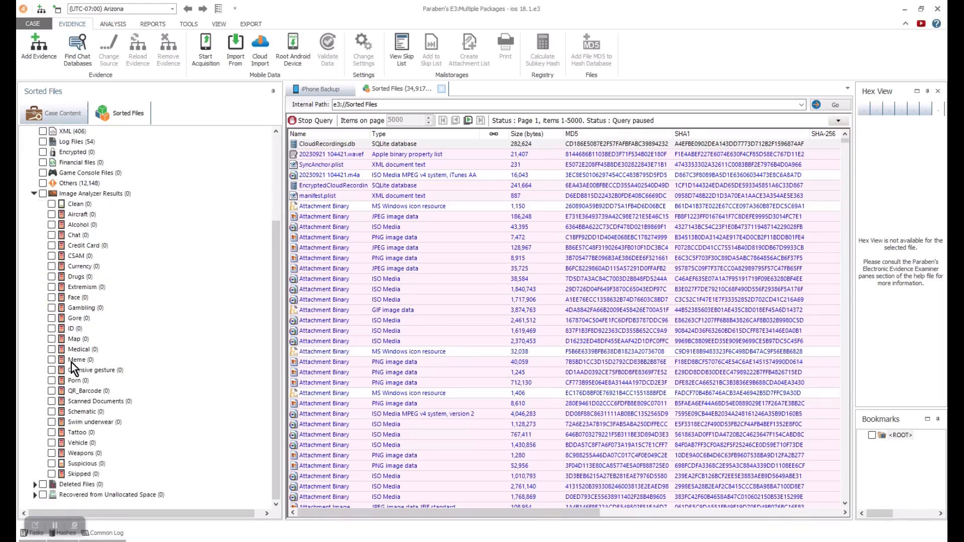
{"action": "left_click", "coordinate": [34, 193]}
{"action": "left_click", "coordinate": [72, 183]}
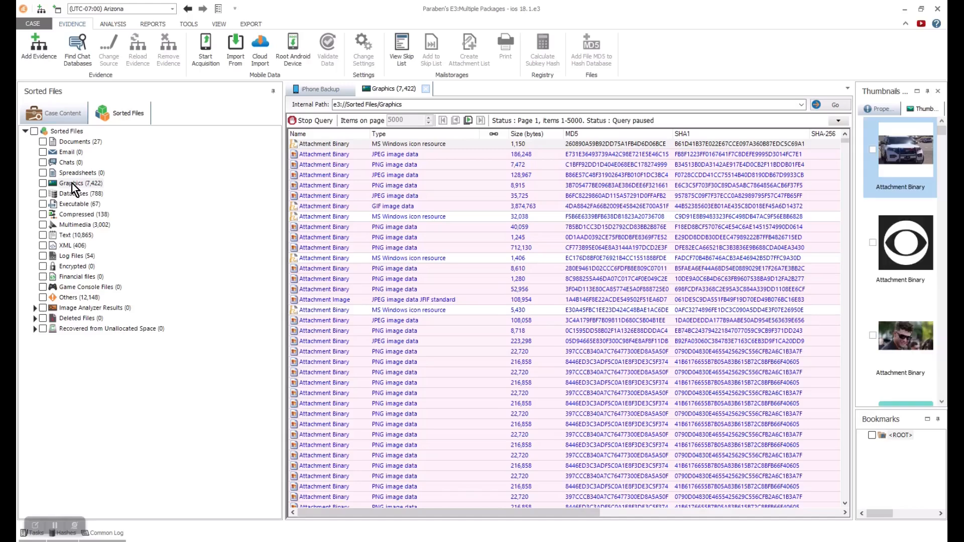
{"action": "left_click_drag", "start_coordinate": [855, 243], "coordinate": [636, 264]}
{"action": "left_click_drag", "start_coordinate": [942, 123], "coordinate": [904, 119]}
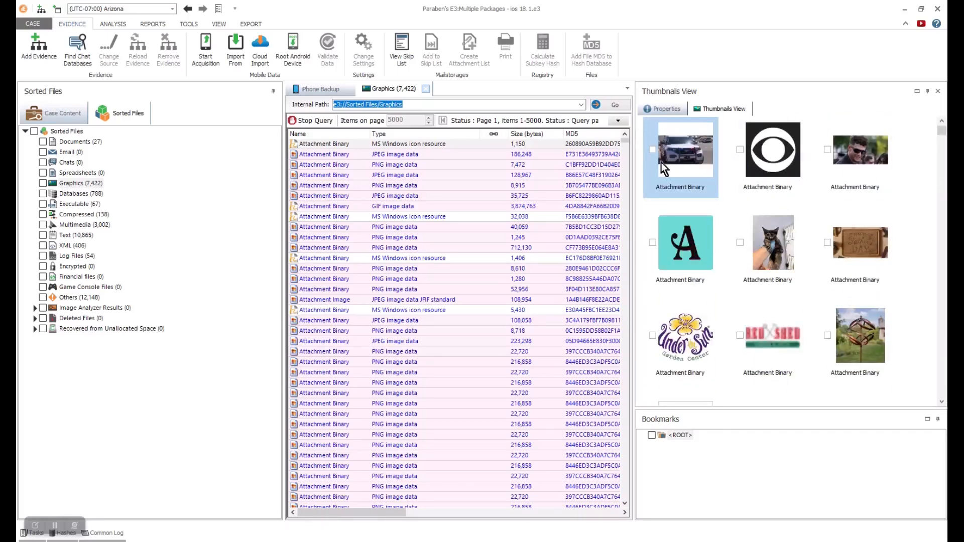
{"action": "left_click_drag", "start_coordinate": [635, 185], "coordinate": [693, 182]}
- Try a '*jpe' Filename query, clear it, show the backup properties, and return to Case Content
{"action": "left_click", "coordinate": [314, 120]}
{"action": "left_click", "coordinate": [675, 121]}
{"action": "left_click", "coordinate": [517, 137]}
{"action": "type", "text": "*jpe"}
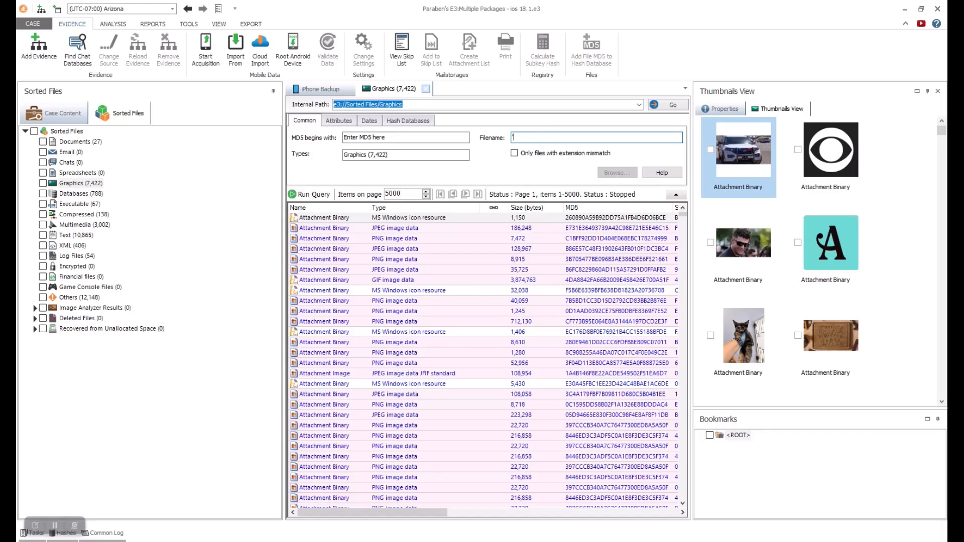
{"action": "left_click", "coordinate": [309, 196]}
{"action": "left_click_drag", "start_coordinate": [531, 138], "coordinate": [497, 140]}
{"action": "key", "text": "BackSpace"}
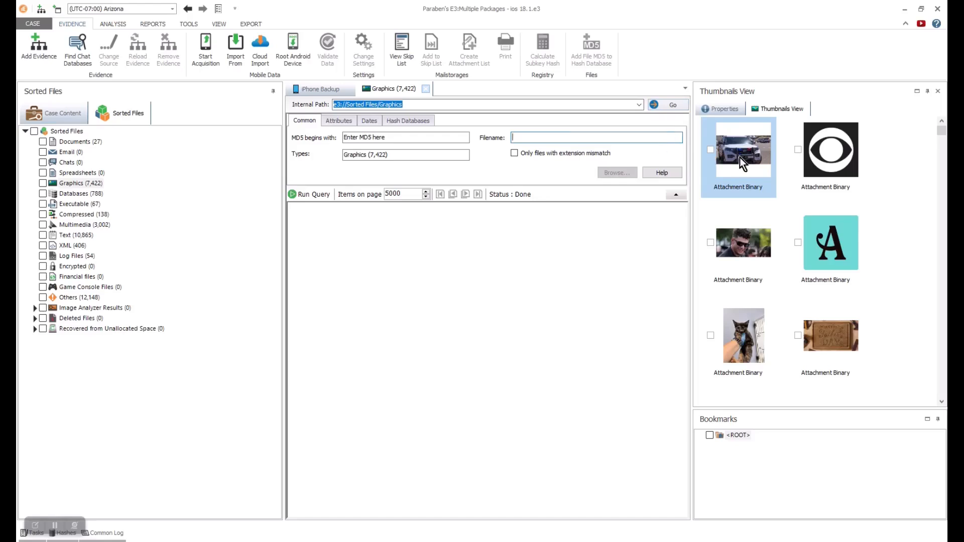
{"action": "left_click", "coordinate": [725, 110]}
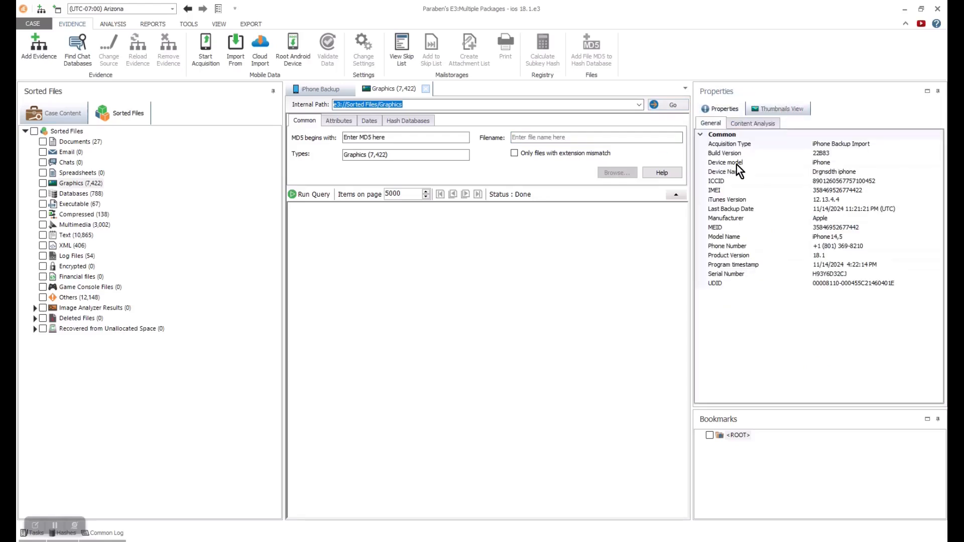
{"action": "left_click", "coordinate": [44, 115]}
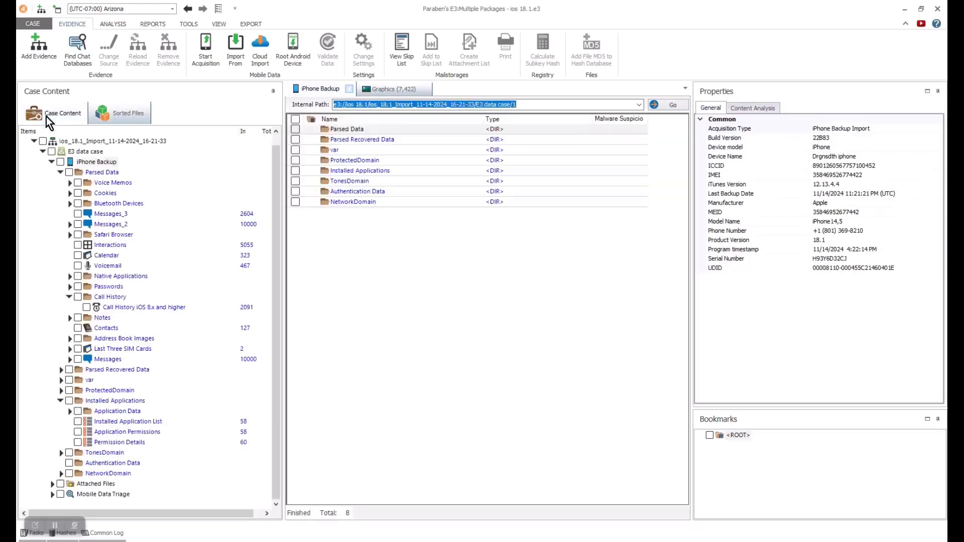
- Open Advanced Search on the iPhone Backup and try loading a pre-defined word list, then cancel
{"action": "left_click", "coordinate": [59, 401]}
{"action": "right_click", "coordinate": [101, 174]}
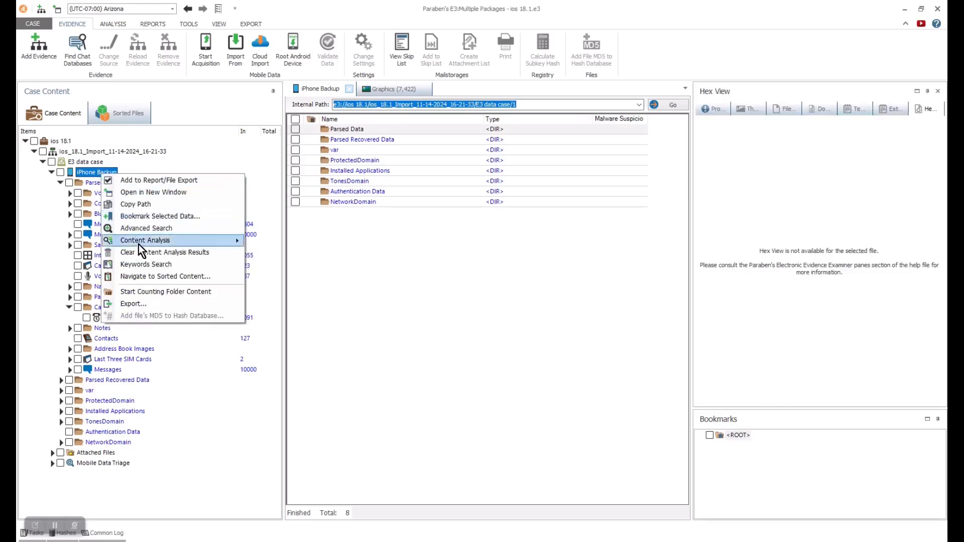
{"action": "left_click", "coordinate": [143, 228]}
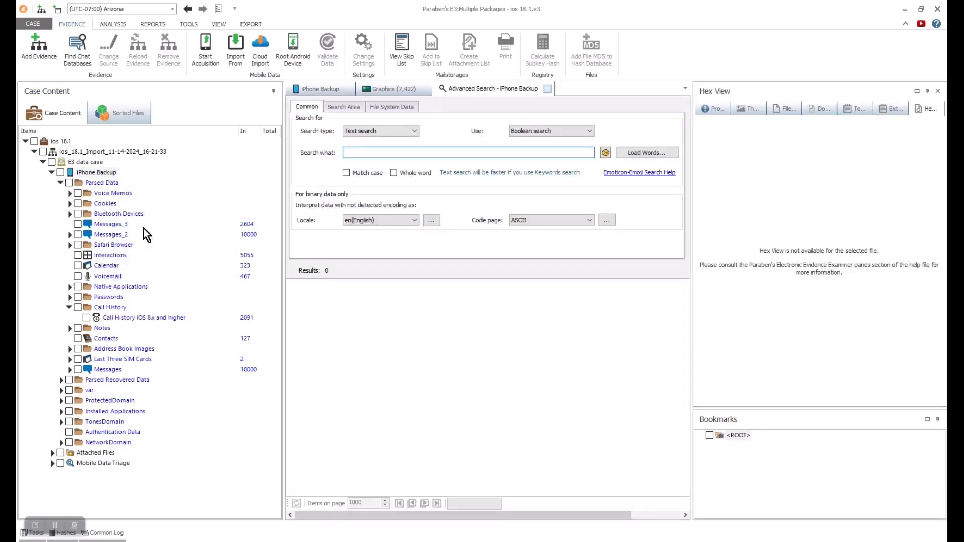
{"action": "left_click", "coordinate": [555, 131]}
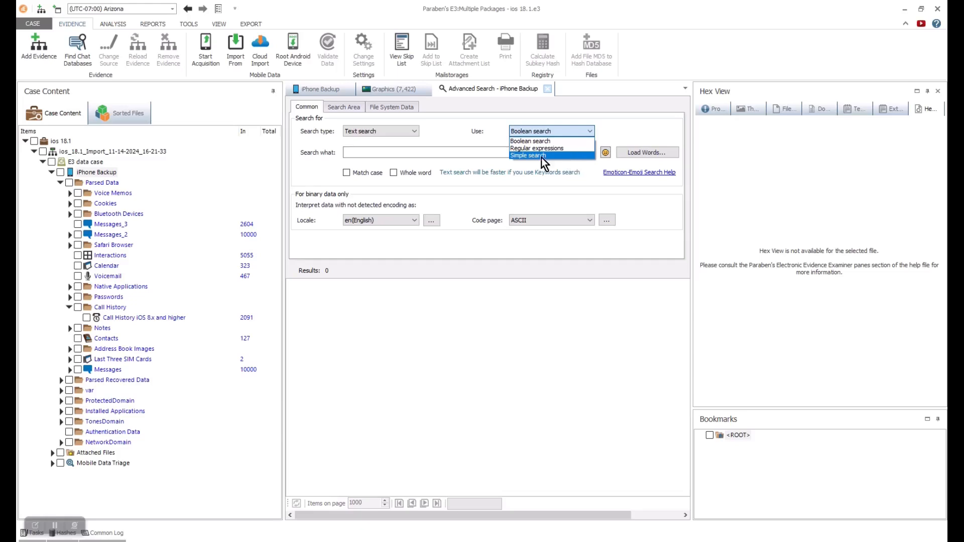
{"action": "left_click", "coordinate": [640, 153]}
{"action": "left_click", "coordinate": [385, 273]}
{"action": "left_click", "coordinate": [555, 286]}
{"action": "left_click", "coordinate": [557, 296]}
{"action": "left_click", "coordinate": [560, 313]}
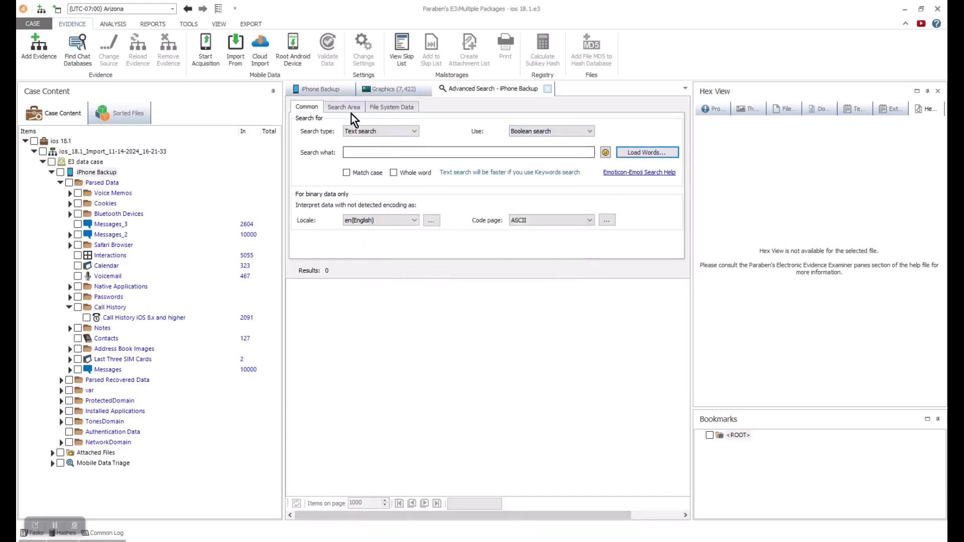
- Look through the search area and file system option pages, then close Advanced Search
{"action": "left_click", "coordinate": [342, 109]}
{"action": "left_click", "coordinate": [391, 107]}
{"action": "left_click", "coordinate": [343, 107]}
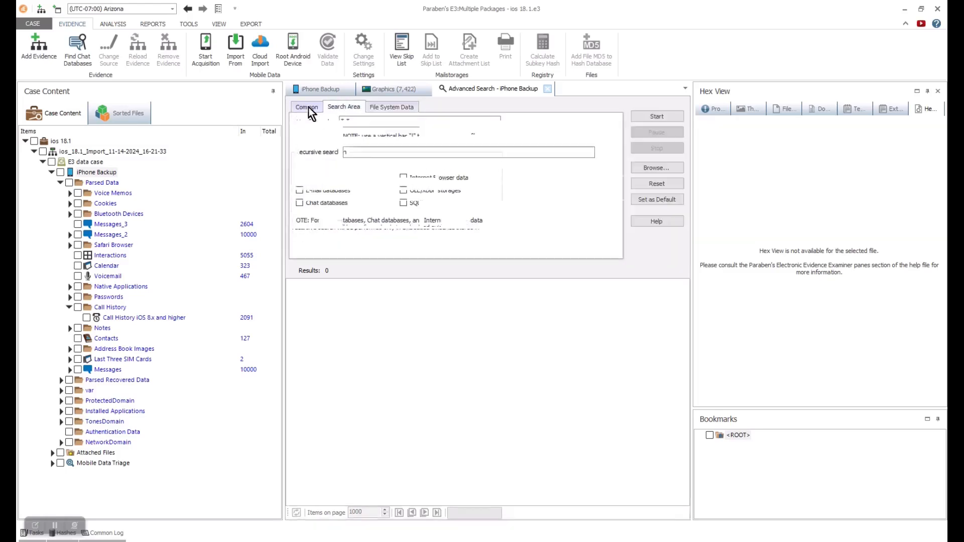
{"action": "left_click", "coordinate": [309, 107]}
{"action": "left_click", "coordinate": [548, 88]}
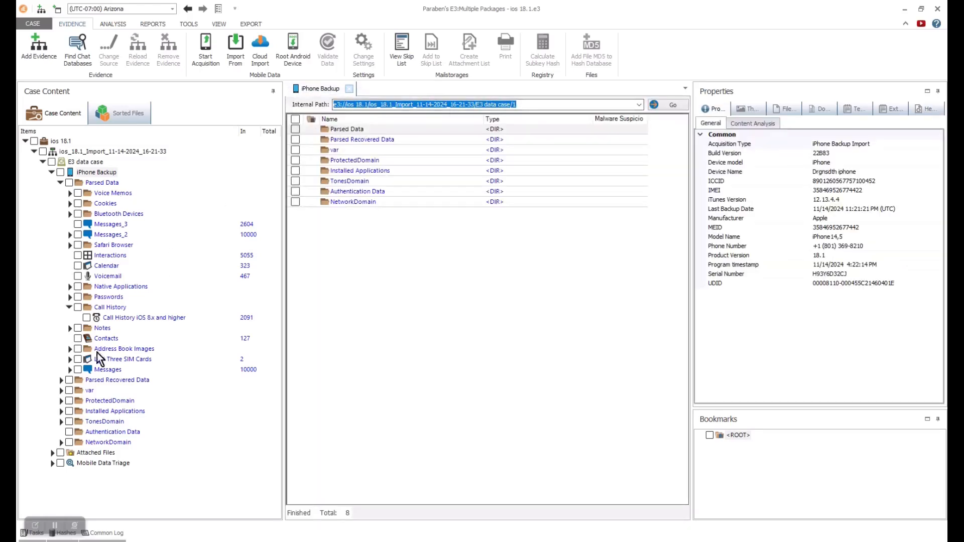
- Try a Keyword Search on Parsed Data, then start a new report from REPORTS > Generate Report
{"action": "left_click", "coordinate": [101, 183]}
{"action": "right_click", "coordinate": [101, 183]}
{"action": "left_click", "coordinate": [143, 270]}
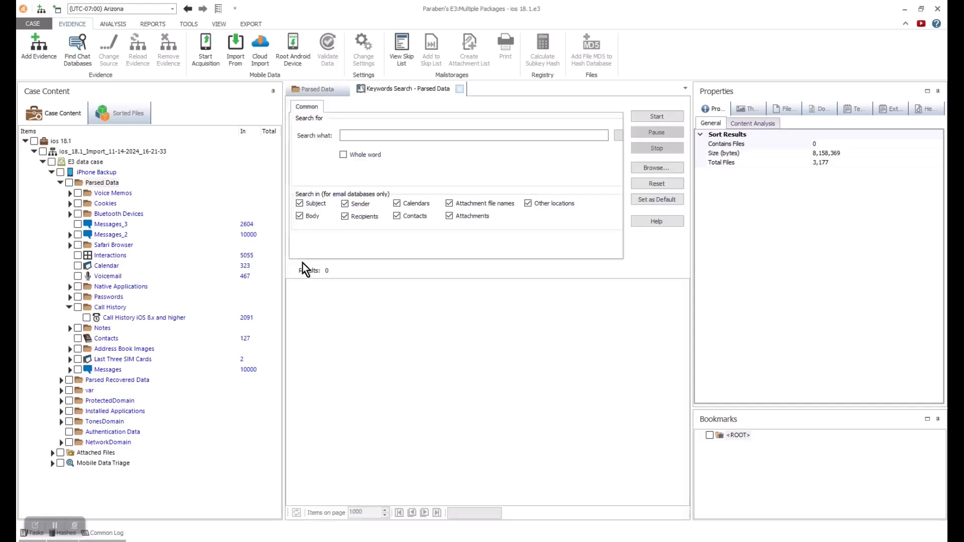
{"action": "left_click", "coordinate": [370, 134]}
{"action": "left_click", "coordinate": [69, 307]}
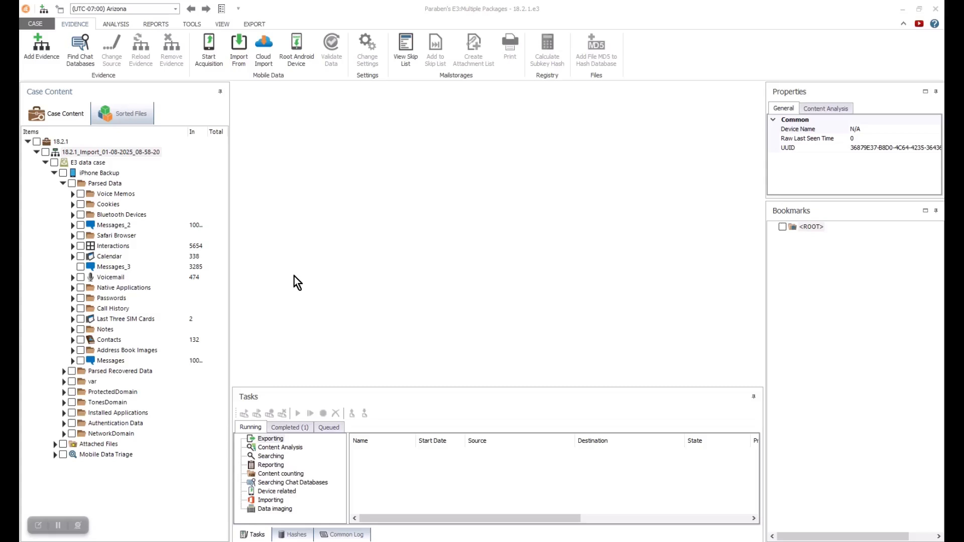
{"action": "left_click", "coordinate": [156, 24]}
{"action": "left_click", "coordinate": [38, 48]}
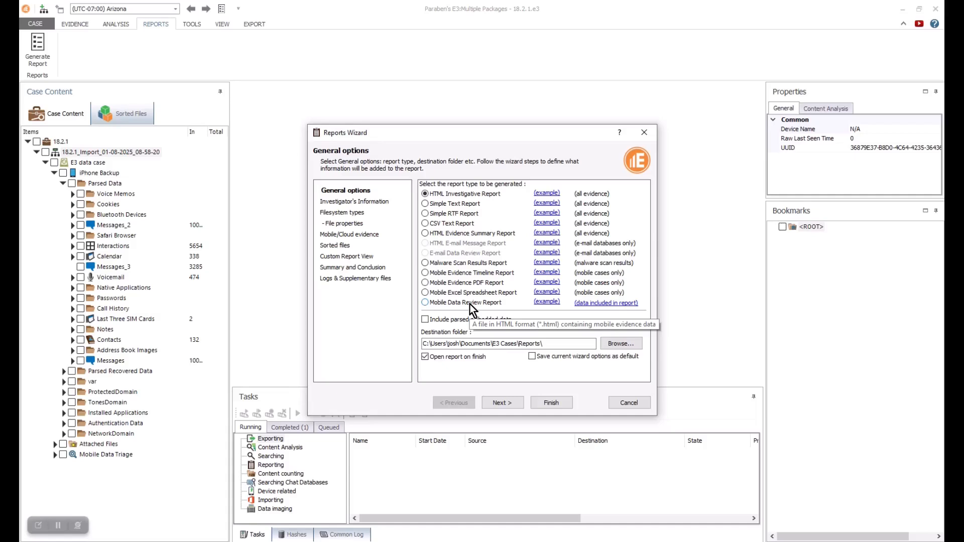
- Choose Mobile Data Review Report and step through the Mobile/Cloud evidence, Custom Report View and Summary and Conclusion pages
{"action": "left_click", "coordinate": [425, 302]}
{"action": "left_click", "coordinate": [352, 211]}
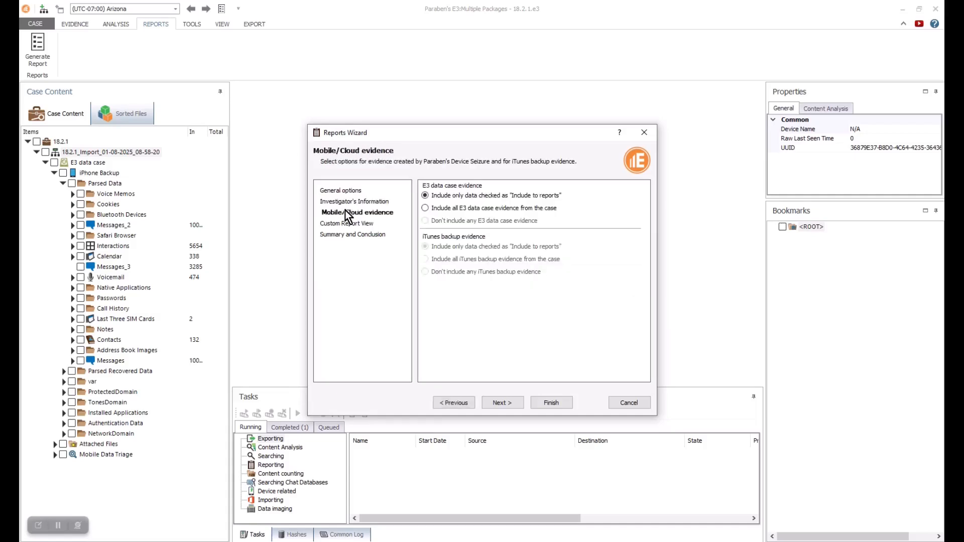
{"action": "left_click", "coordinate": [352, 225]}
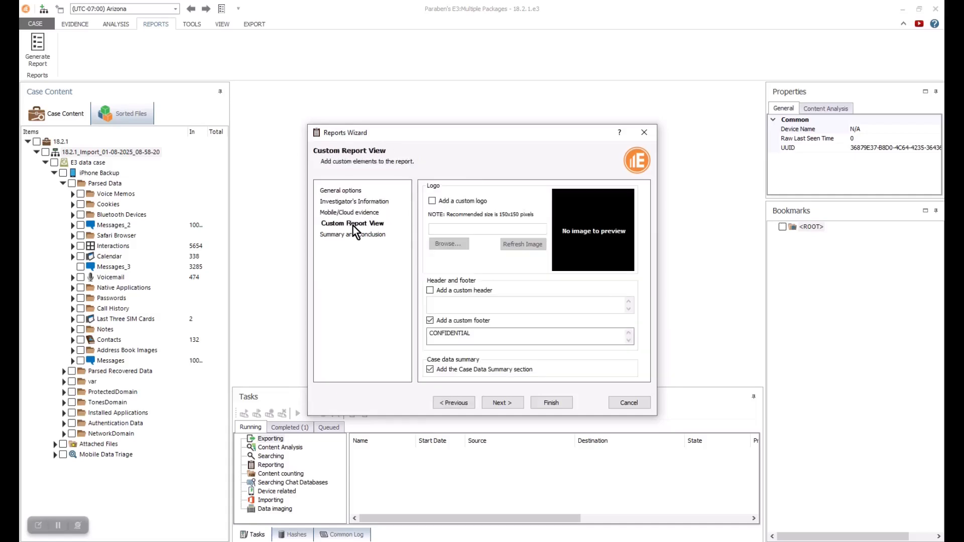
{"action": "left_click", "coordinate": [366, 236]}
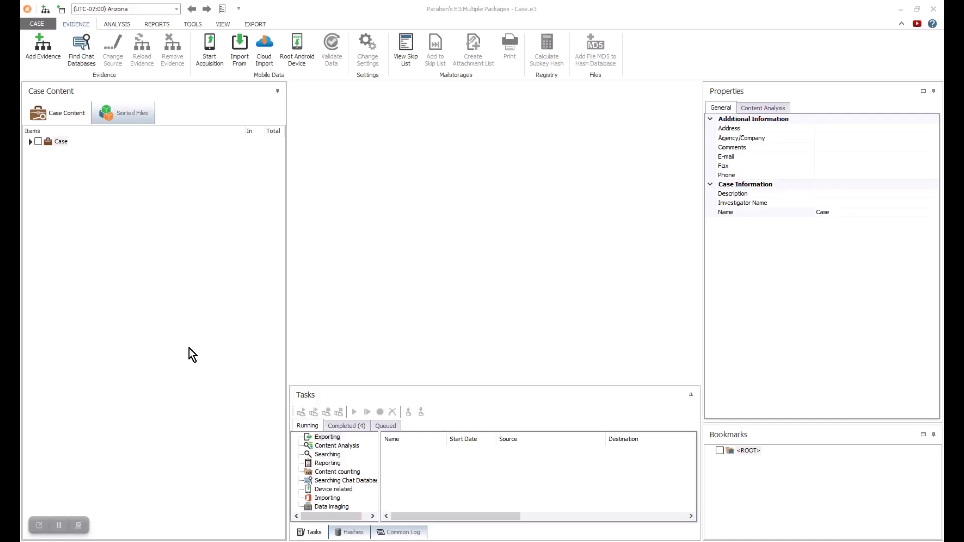
- Expand Case > Case_Acquisition > E3 data case > Pixel 7 and open the User Activity Timeline records
{"action": "left_click", "coordinate": [29, 143]}
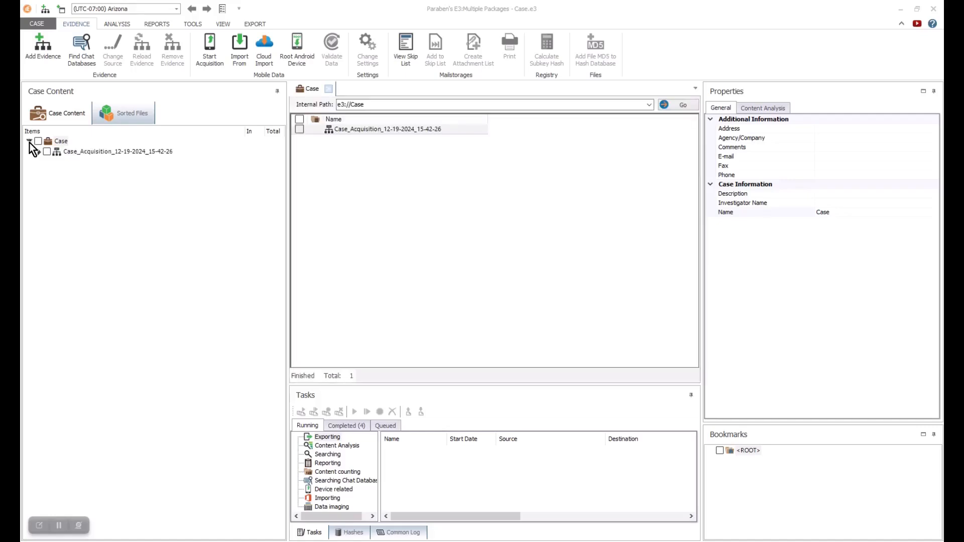
{"action": "left_click", "coordinate": [38, 151]}
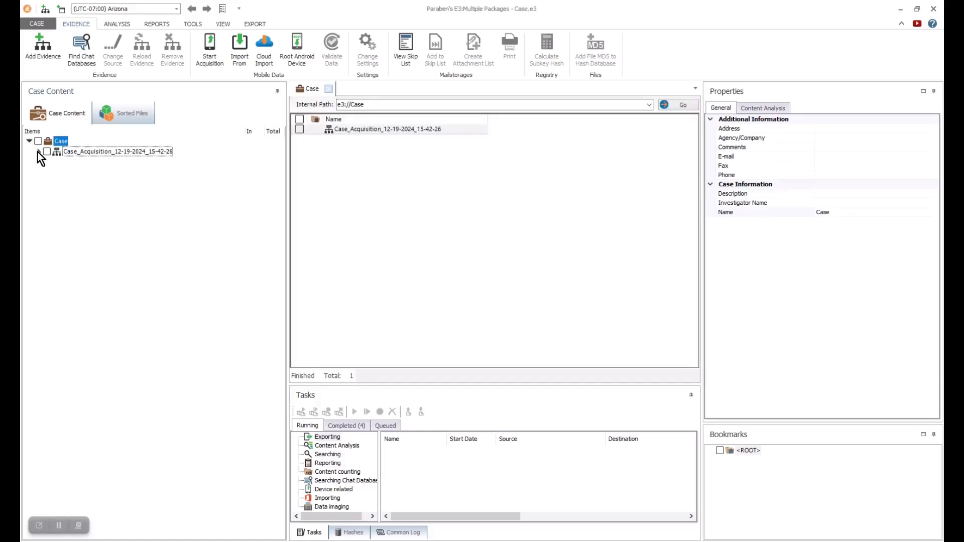
{"action": "left_click", "coordinate": [47, 163]}
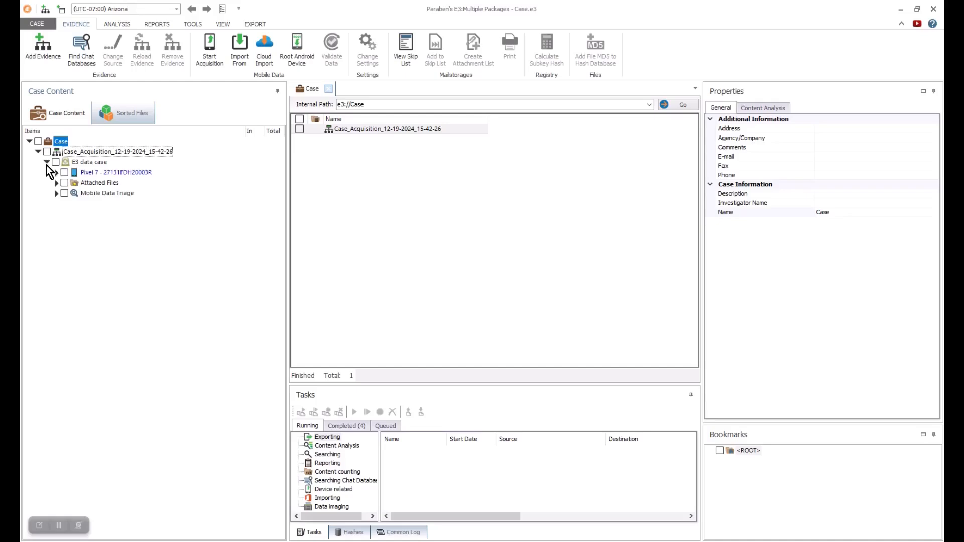
{"action": "left_click", "coordinate": [57, 172]}
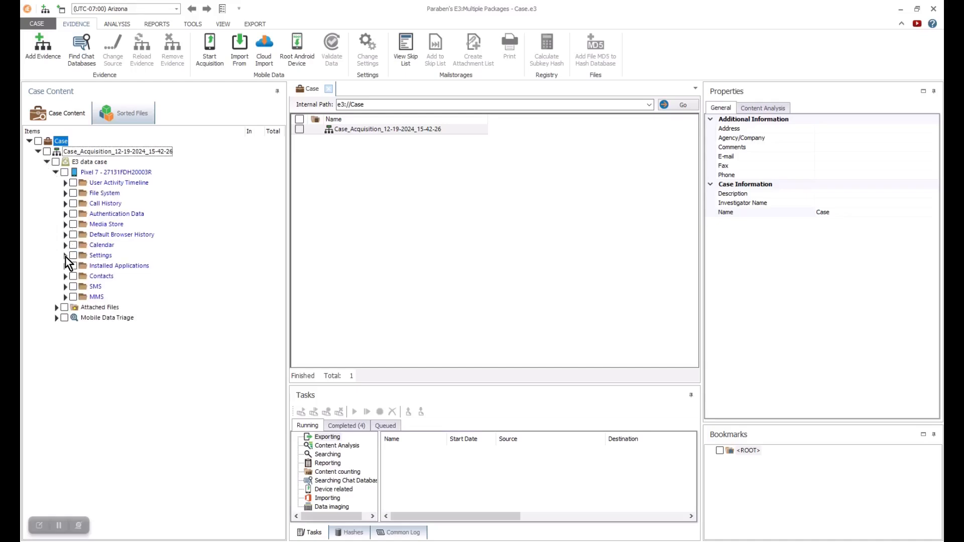
{"action": "left_click", "coordinate": [64, 183]}
{"action": "left_click", "coordinate": [71, 193]}
{"action": "left_click", "coordinate": [111, 193]}
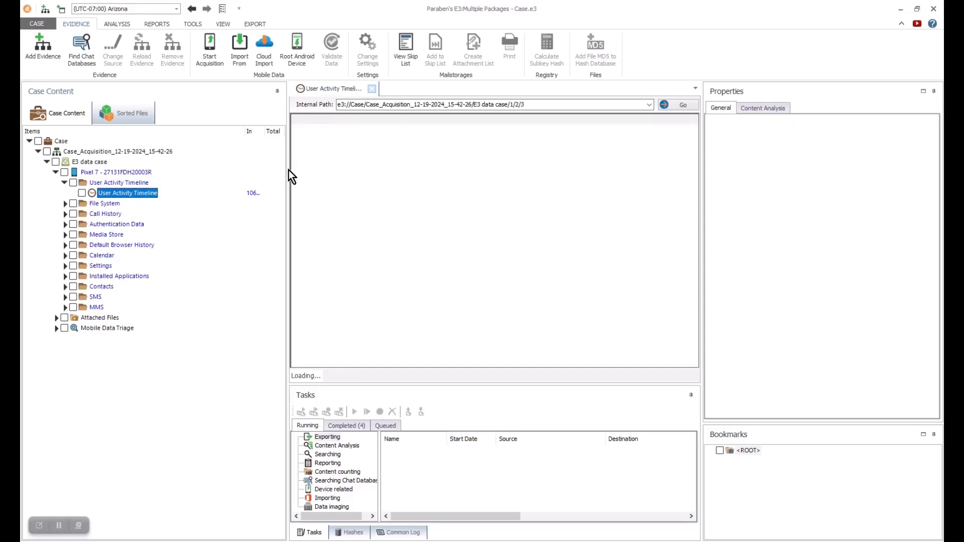
- Widen the case tree panel and scroll through the 10629-entry User Activity Timeline
{"action": "left_click_drag", "start_coordinate": [289, 170], "coordinate": [321, 170]}
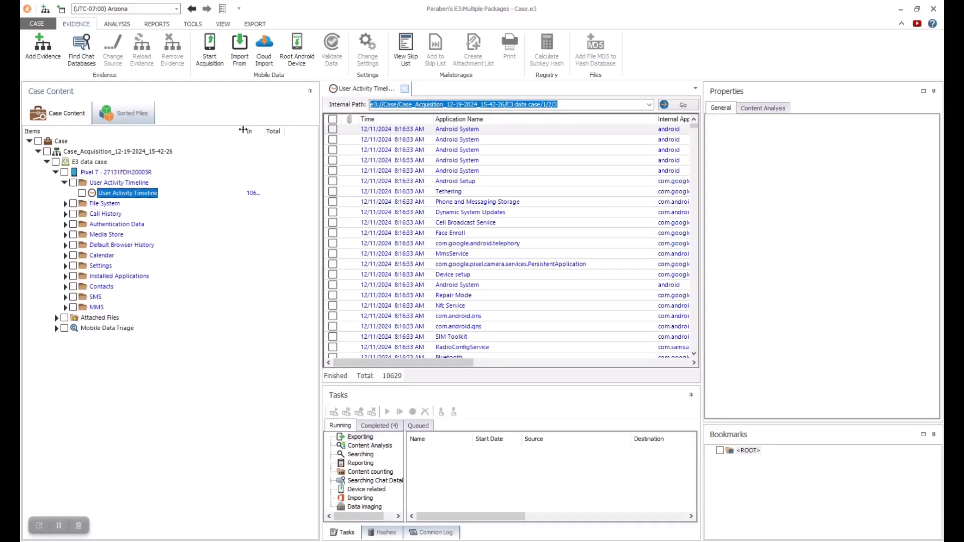
{"action": "left_click_drag", "start_coordinate": [245, 131], "coordinate": [200, 132]}
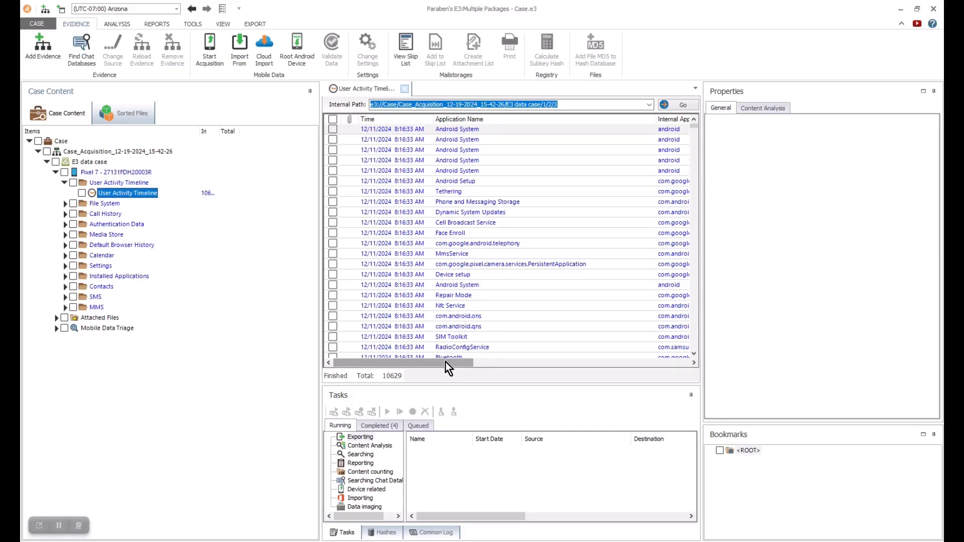
{"action": "mouse_move", "coordinate": [445, 362]}
{"action": "left_mouse_down"}
{"action": "mouse_move", "coordinate": [670, 351]}
{"action": "mouse_move", "coordinate": [430, 370]}
{"action": "left_mouse_up"}
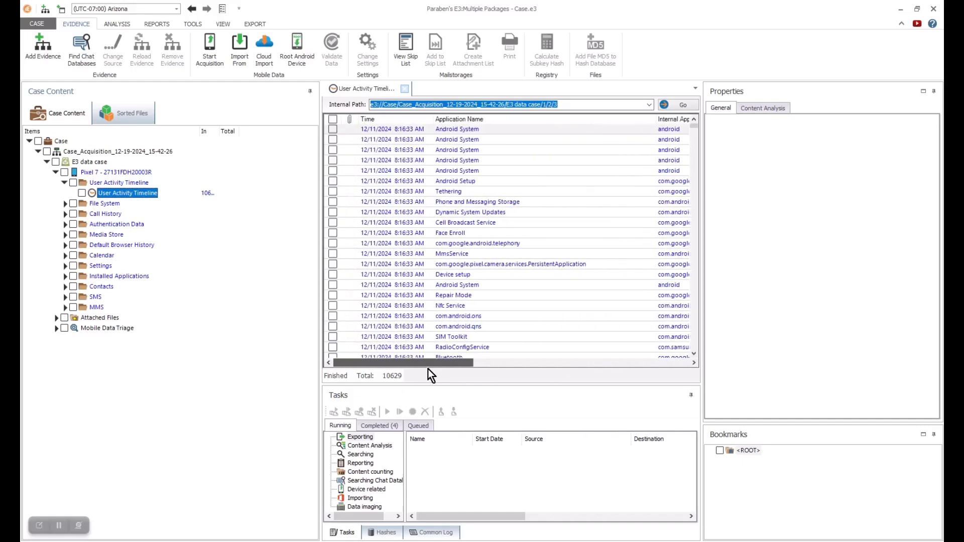
{"action": "scroll", "coordinate": [610, 195], "scroll_direction": "down", "scroll_amount": 10}
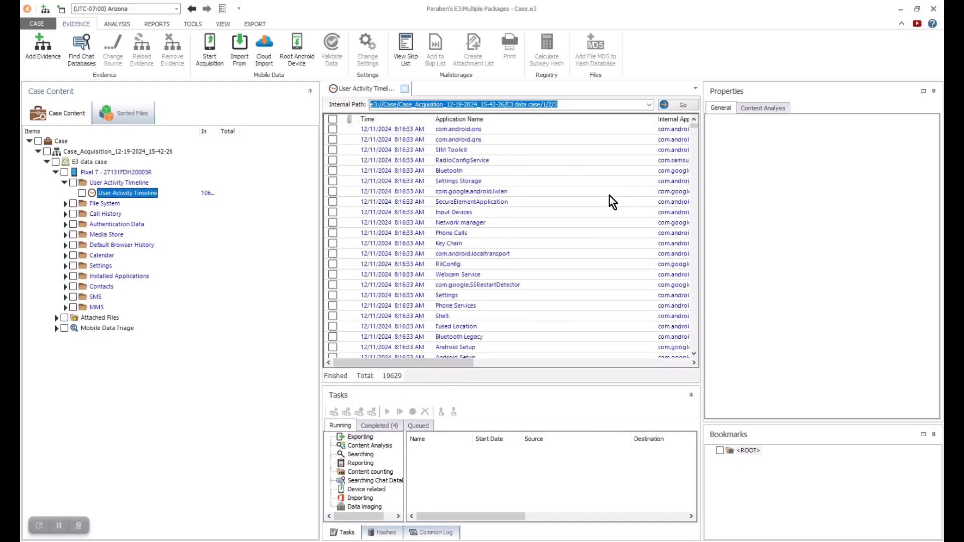
{"action": "scroll", "coordinate": [607, 198], "scroll_direction": "down", "scroll_amount": 2}
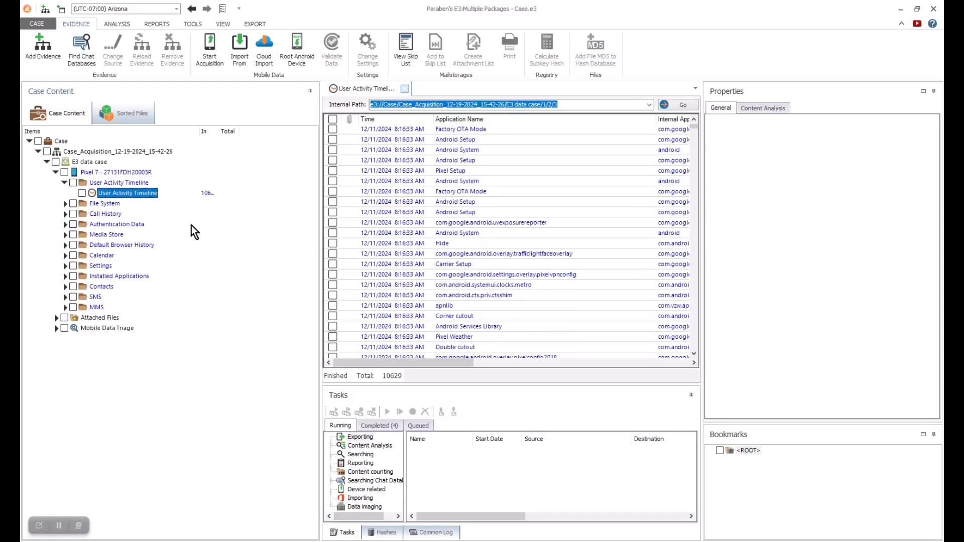
- Browse File System > storage > self, then collapse File System
{"action": "left_click", "coordinate": [65, 203]}
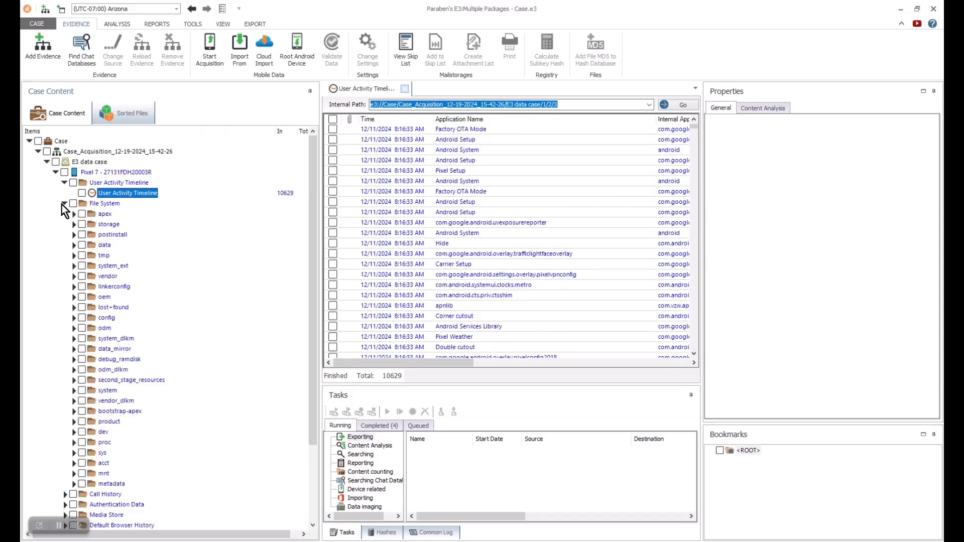
{"action": "left_click", "coordinate": [73, 224]}
{"action": "left_click", "coordinate": [111, 245]}
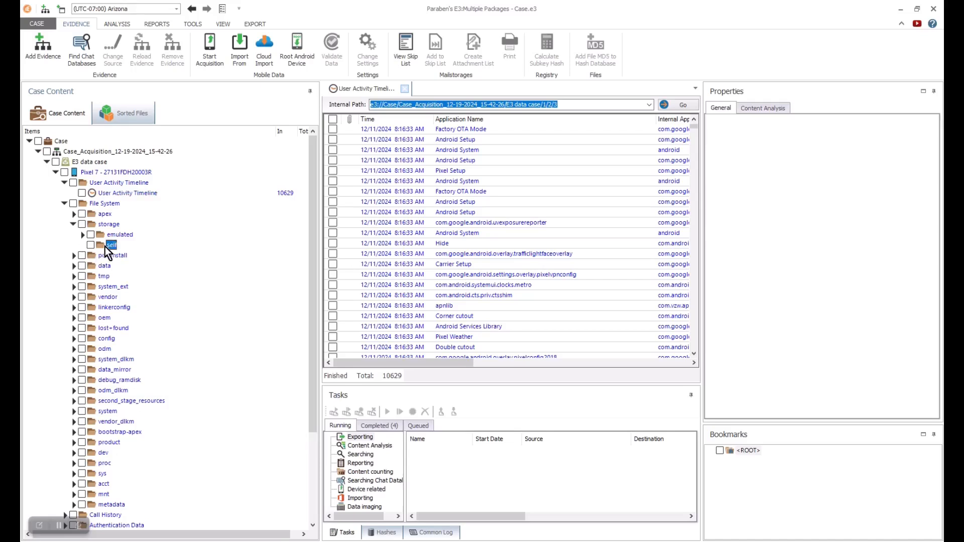
{"action": "left_click", "coordinate": [65, 203]}
- View the Call History with its two outgoing calls, then open the Authentication Data folder
{"action": "left_click", "coordinate": [65, 214]}
{"action": "left_click", "coordinate": [112, 224]}
{"action": "left_click_drag", "start_coordinate": [412, 362], "coordinate": [370, 375]}
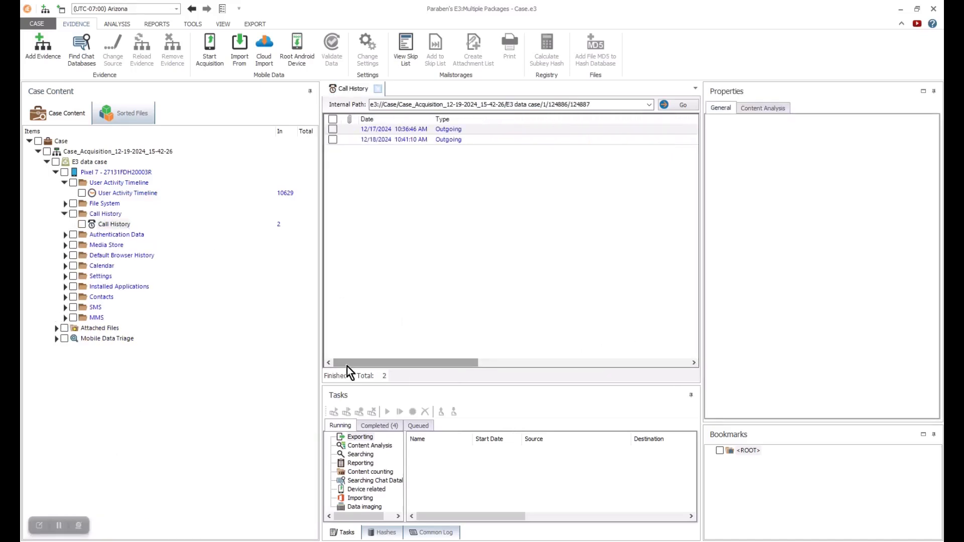
{"action": "left_click", "coordinate": [65, 214]}
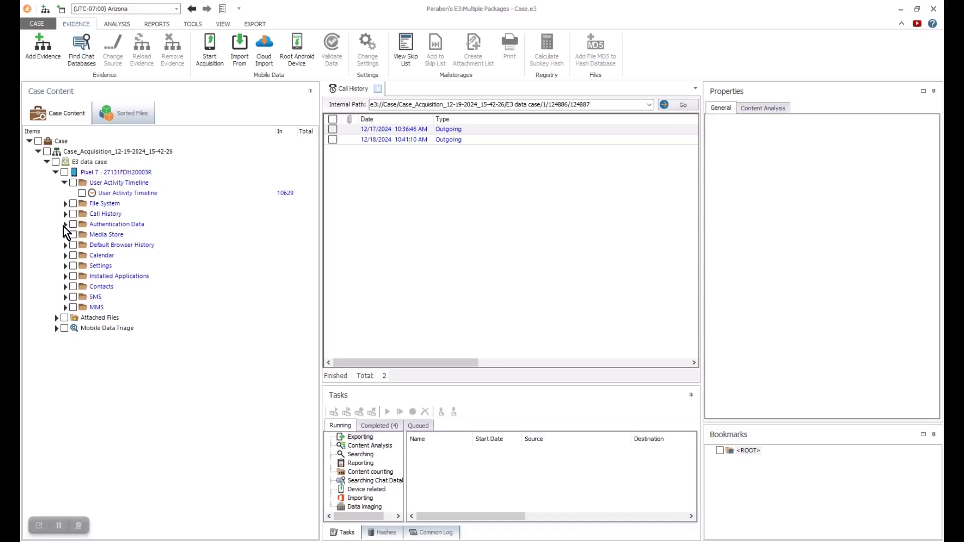
{"action": "left_click", "coordinate": [98, 225]}
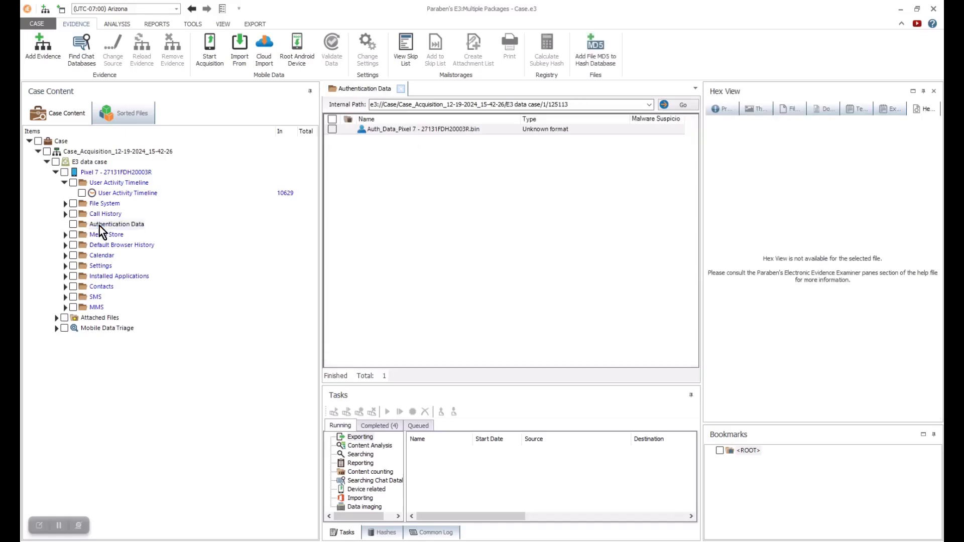
- Export the Pixel 7 Auth_Data .bin file to the Desktop
{"action": "right_click", "coordinate": [434, 130]}
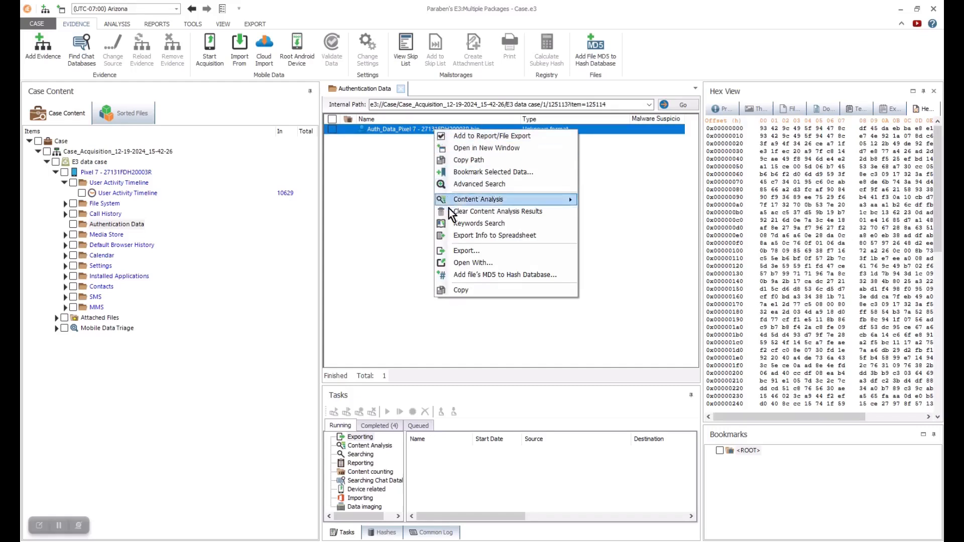
{"action": "left_click", "coordinate": [457, 251]}
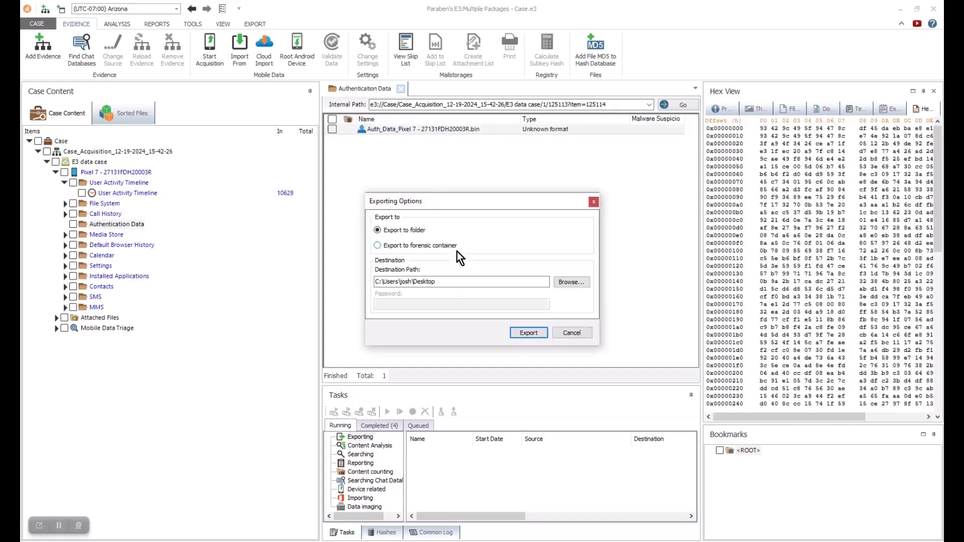
{"action": "left_click", "coordinate": [574, 283]}
{"action": "left_click", "coordinate": [501, 382]}
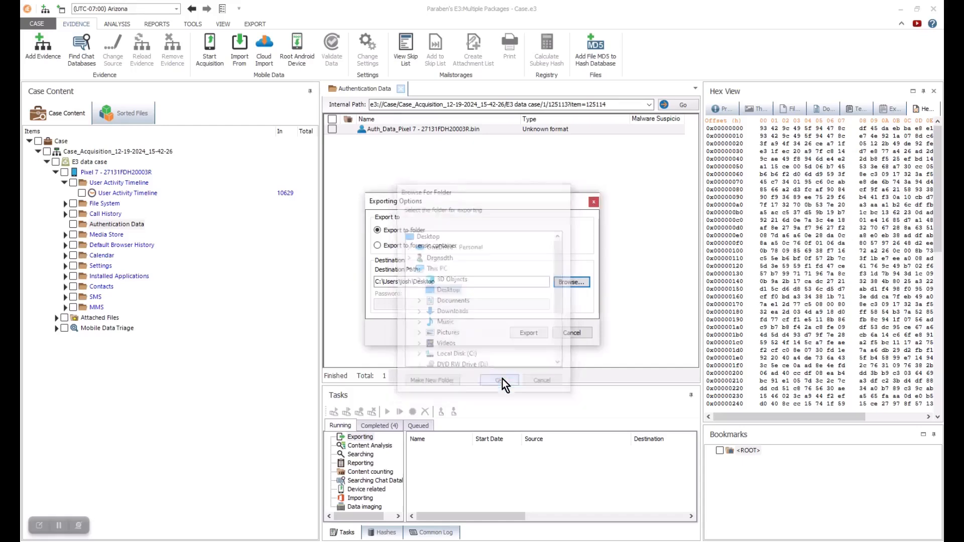
{"action": "left_click", "coordinate": [535, 335]}
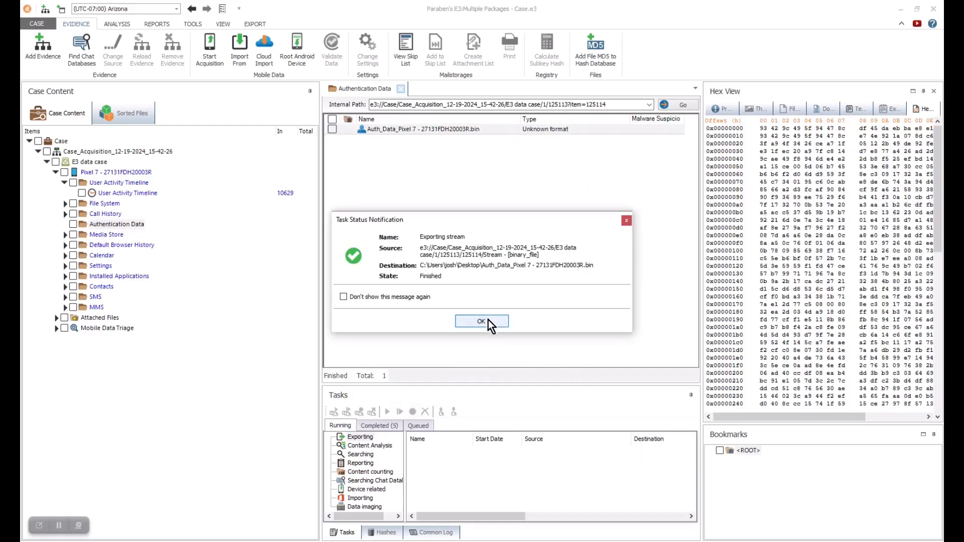
{"action": "left_click", "coordinate": [488, 321]}
{"action": "left_click", "coordinate": [265, 62]}
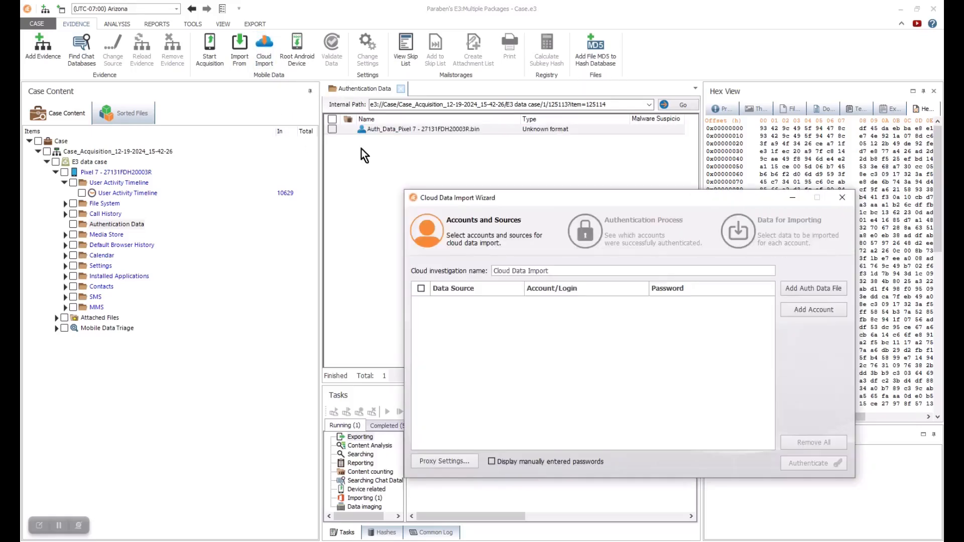
- Load the exported Desktop .bin file to list the Facebook, Messenger and Google accounts, then close the import
{"action": "left_click_drag", "start_coordinate": [568, 198], "coordinate": [407, 90]}
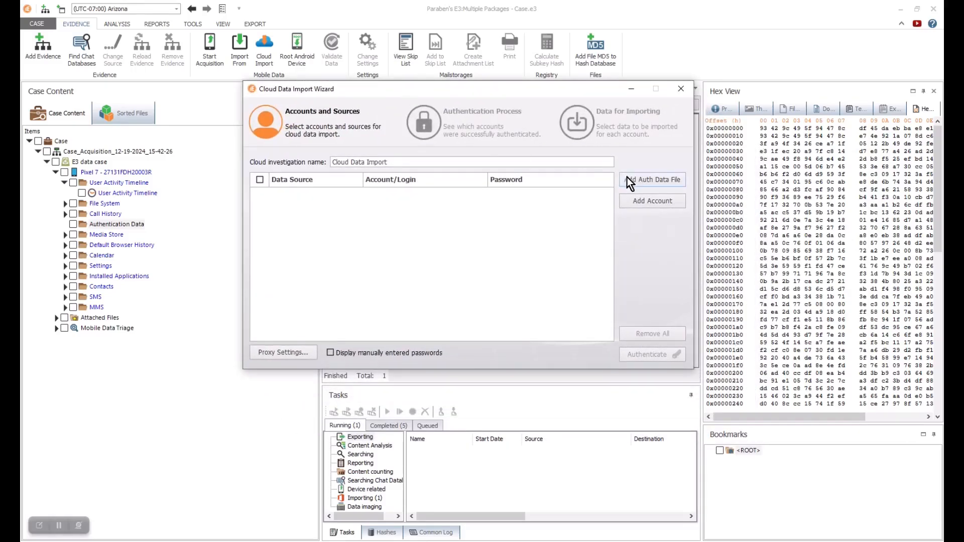
{"action": "left_click", "coordinate": [655, 181]}
{"action": "left_click", "coordinate": [288, 226]}
{"action": "left_click", "coordinate": [396, 173]}
{"action": "left_click", "coordinate": [667, 374]}
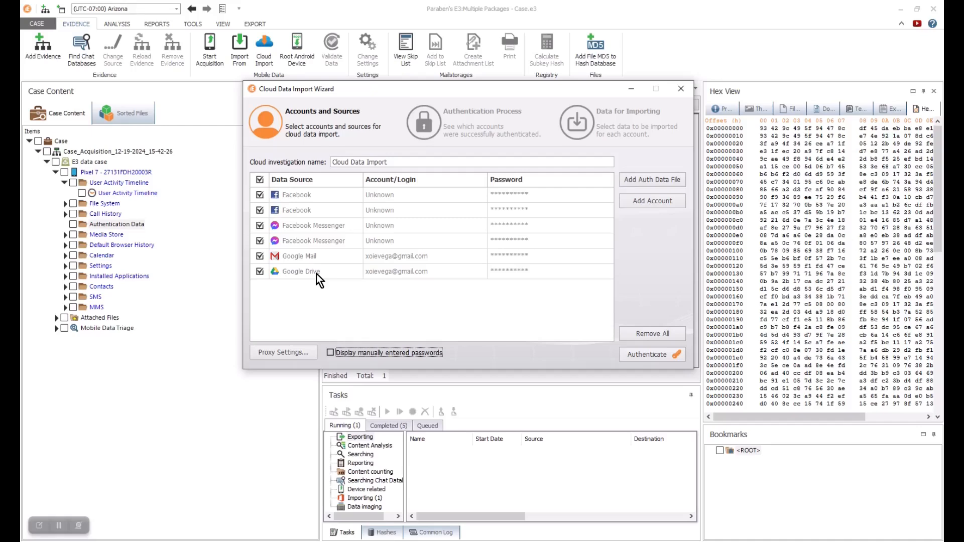
{"action": "left_click", "coordinate": [681, 88]}
{"action": "left_click", "coordinate": [511, 310]}
- Read the first photo's full storage path in a widened Properties pane
{"action": "left_click", "coordinate": [65, 234]}
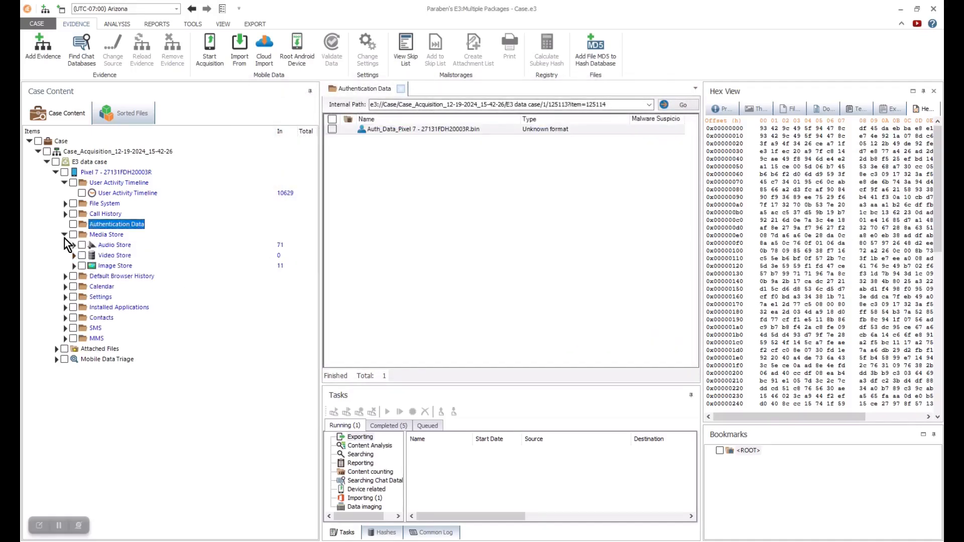
{"action": "left_click", "coordinate": [118, 245]}
{"action": "left_click_drag", "start_coordinate": [380, 365], "coordinate": [351, 381]}
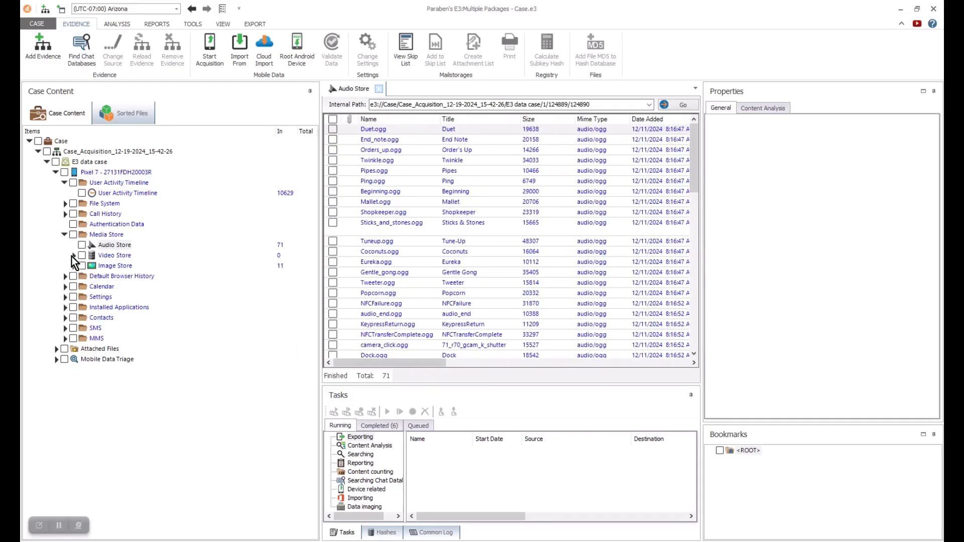
{"action": "left_click_drag", "start_coordinate": [417, 363], "coordinate": [613, 332]}
{"action": "left_click", "coordinate": [530, 131]}
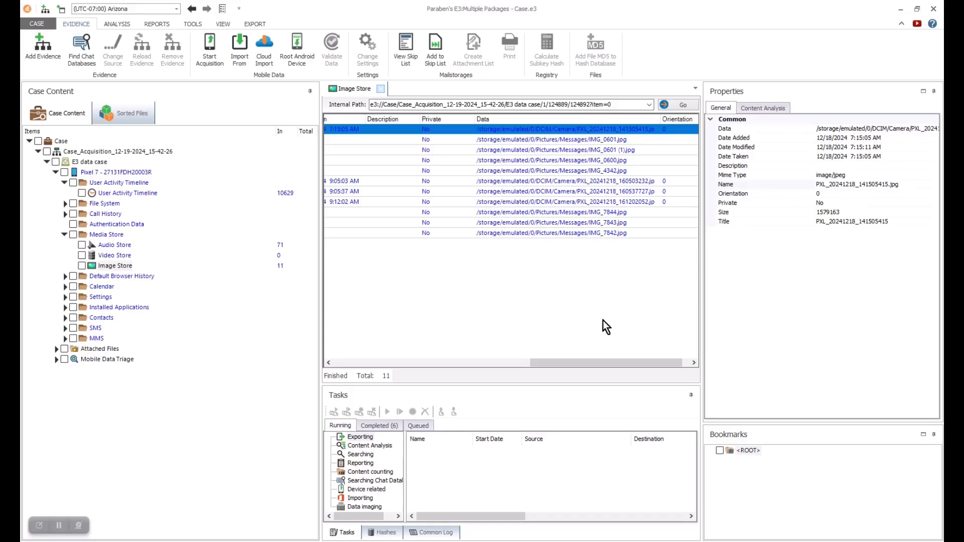
{"action": "left_click_drag", "start_coordinate": [701, 282], "coordinate": [549, 282]}
{"action": "left_click", "coordinate": [761, 128]}
{"action": "left_click", "coordinate": [912, 128]}
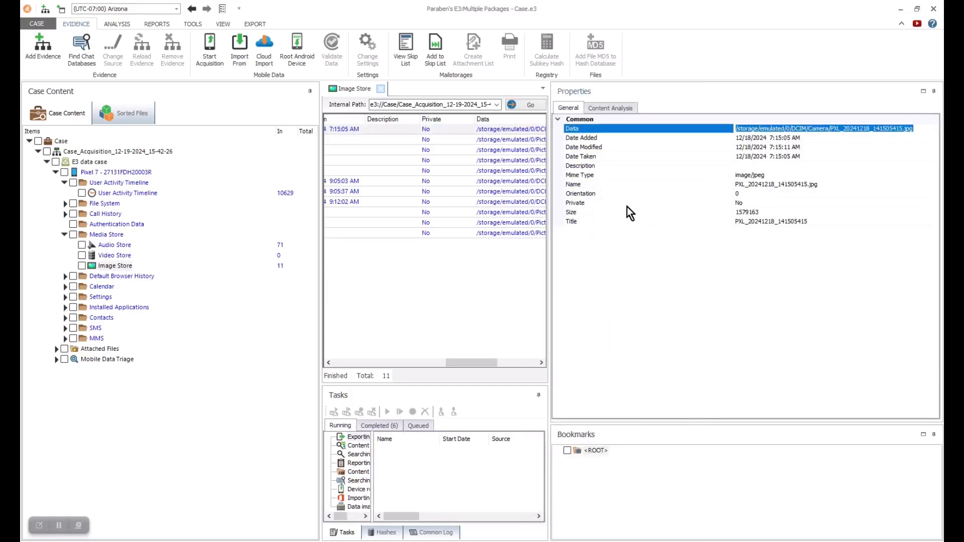
{"action": "left_click_drag", "start_coordinate": [554, 224], "coordinate": [741, 200]}
- Expand Calendar and list the phone's two calendars, including Holidays in United States
{"action": "left_click", "coordinate": [64, 234]}
{"action": "left_click", "coordinate": [64, 255]}
{"action": "left_click", "coordinate": [107, 265]}
{"action": "left_click", "coordinate": [111, 276]}
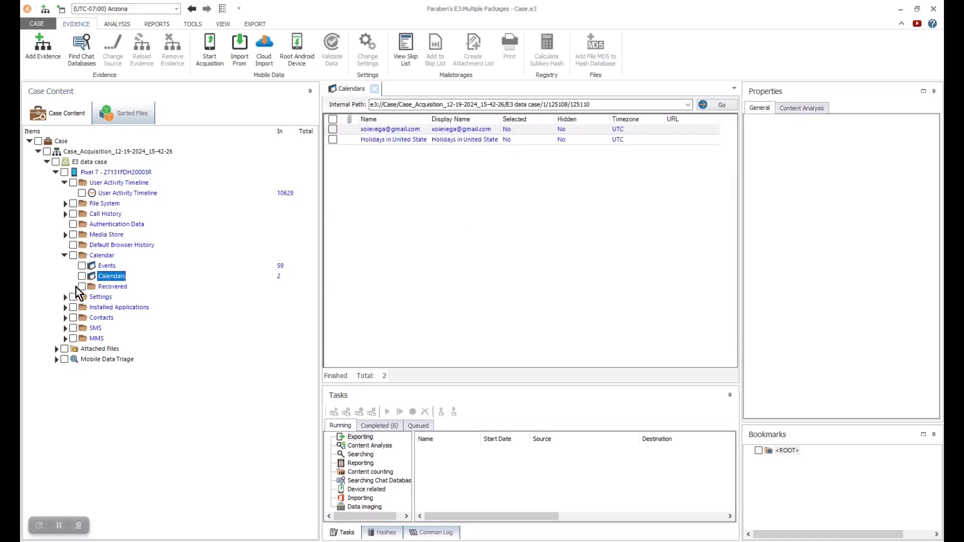
- Expand Settings and display the System Settings values, collapsing Calendar
{"action": "left_click", "coordinate": [64, 298]}
{"action": "left_click", "coordinate": [119, 308]}
{"action": "left_click", "coordinate": [65, 255]}
- Open the 80-app Installed Application List, scroll its columns, then load Application Permissions
{"action": "left_click", "coordinate": [65, 286]}
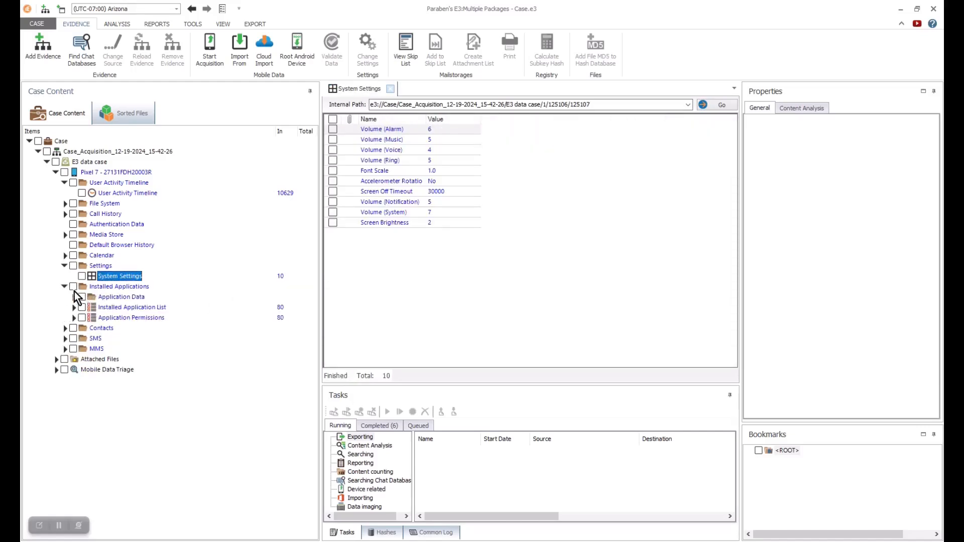
{"action": "left_click", "coordinate": [132, 307]}
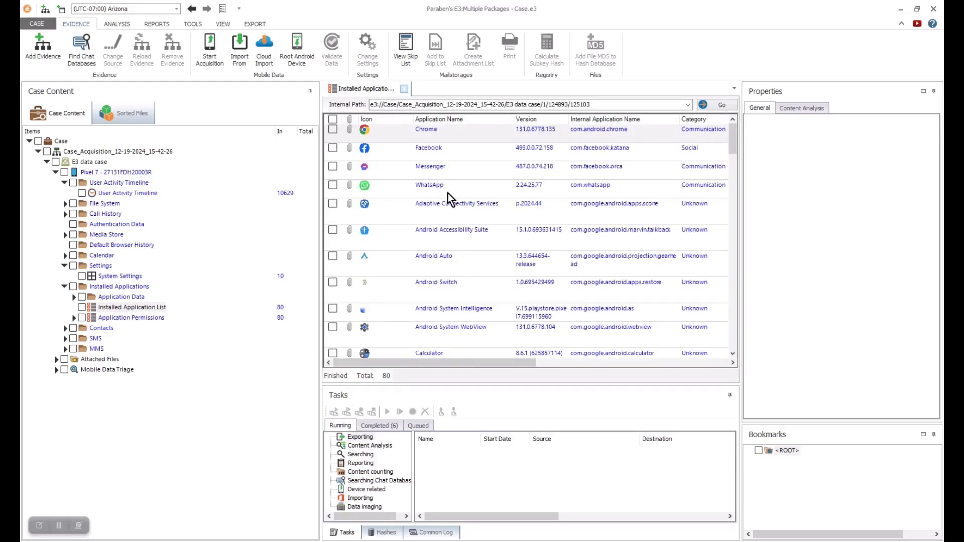
{"action": "left_click_drag", "start_coordinate": [422, 361], "coordinate": [592, 358]}
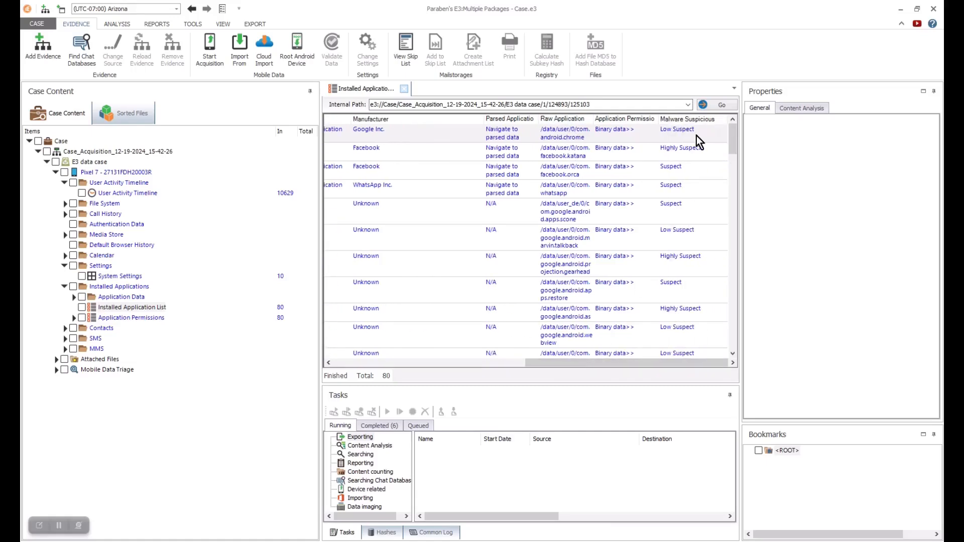
{"action": "left_click_drag", "start_coordinate": [645, 363], "coordinate": [369, 374]}
{"action": "left_click", "coordinate": [72, 318]}
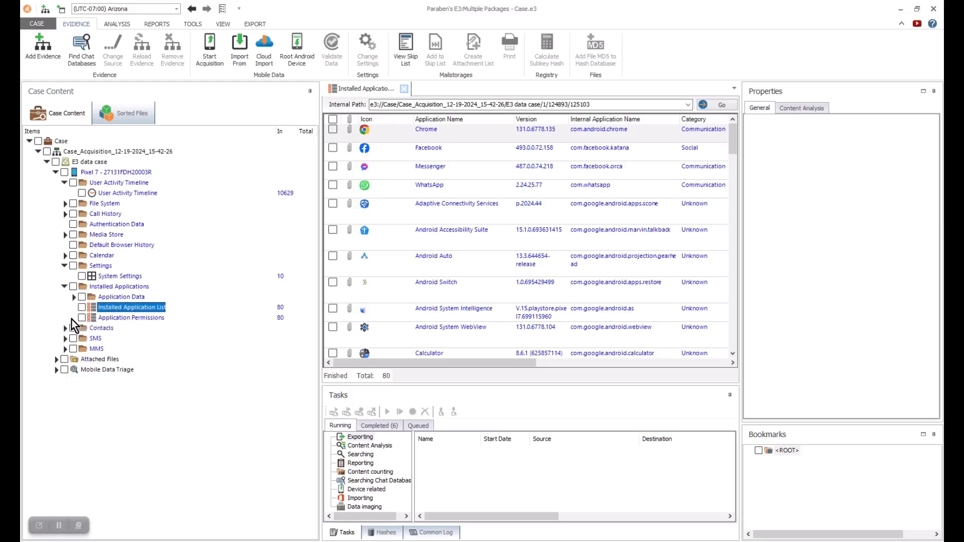
{"action": "left_click", "coordinate": [116, 318]}
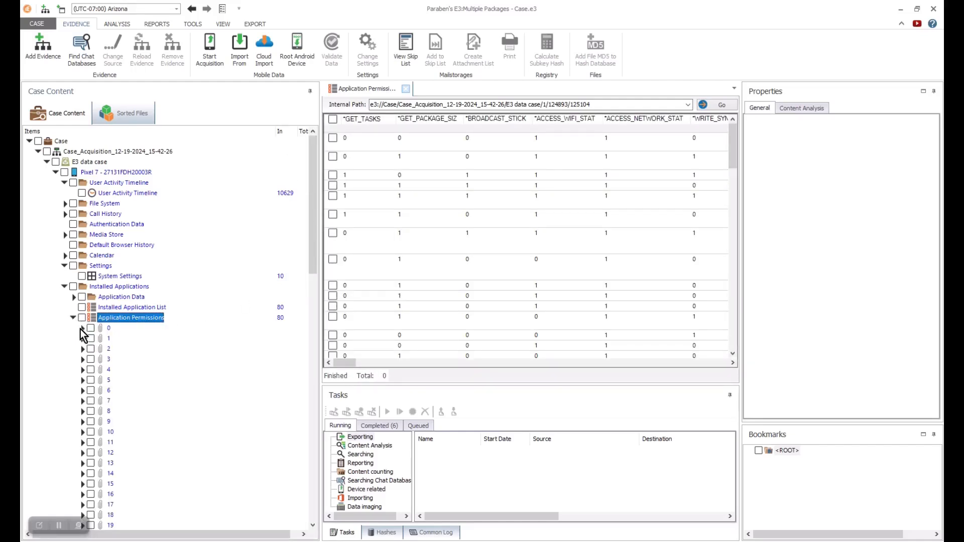
- Sort the permissions grid by Malware Suspicious, scroll it, then collapse it and expand Contacts
{"action": "left_click_drag", "start_coordinate": [340, 364], "coordinate": [372, 364]}
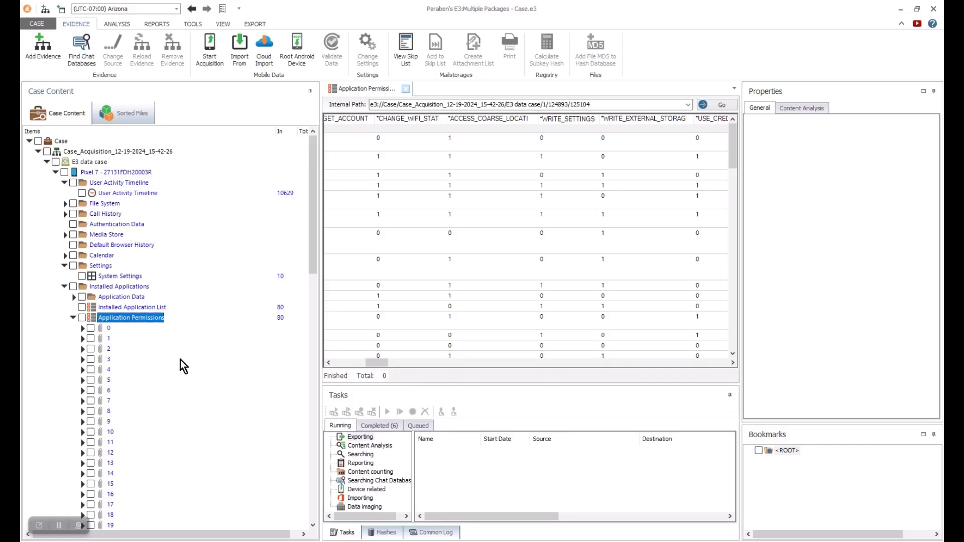
{"action": "left_click_drag", "start_coordinate": [381, 364], "coordinate": [544, 365]}
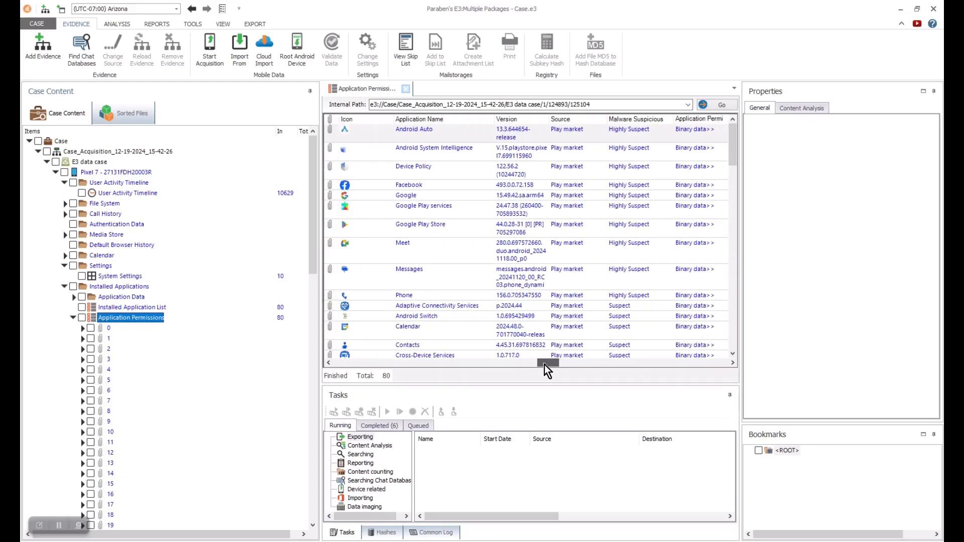
{"action": "left_click", "coordinate": [626, 120]}
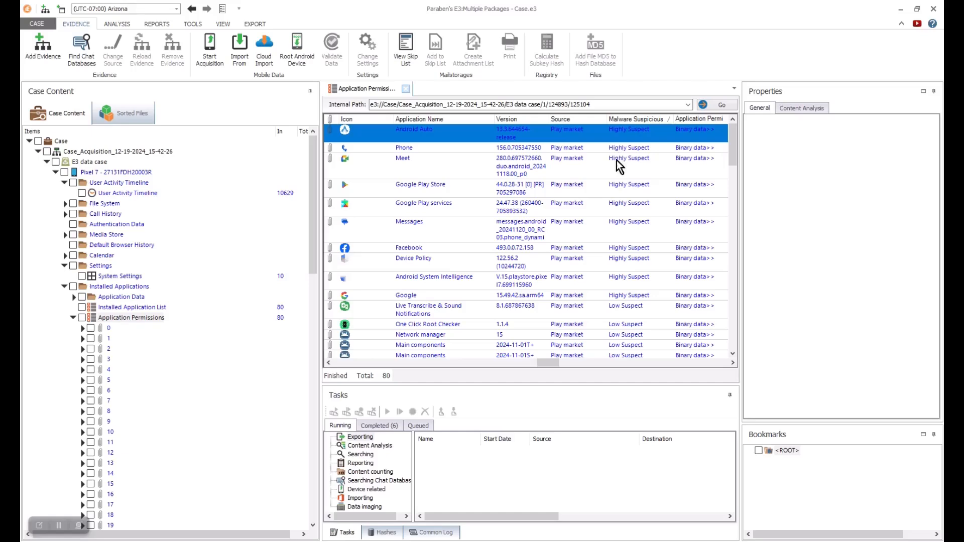
{"action": "left_click_drag", "start_coordinate": [548, 363], "coordinate": [580, 362]}
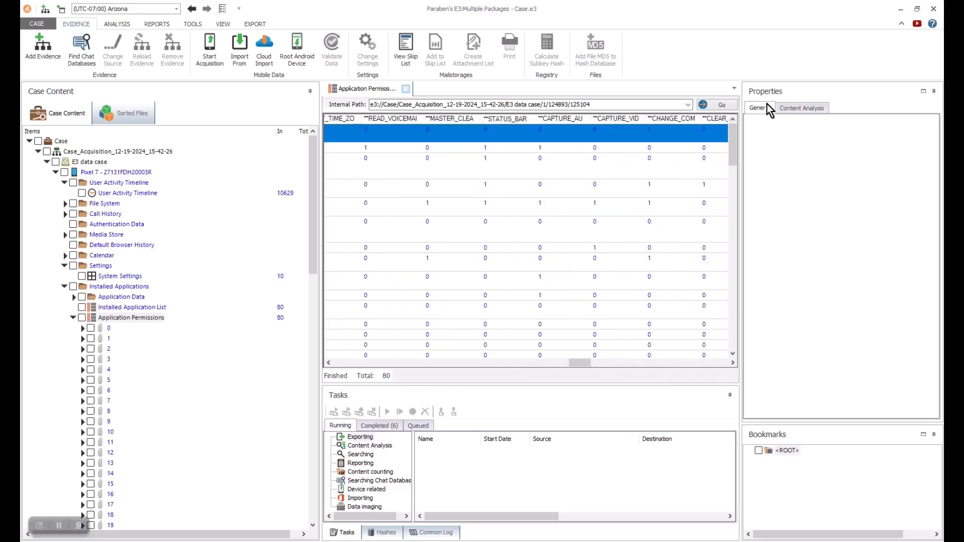
{"action": "left_click", "coordinate": [75, 317]}
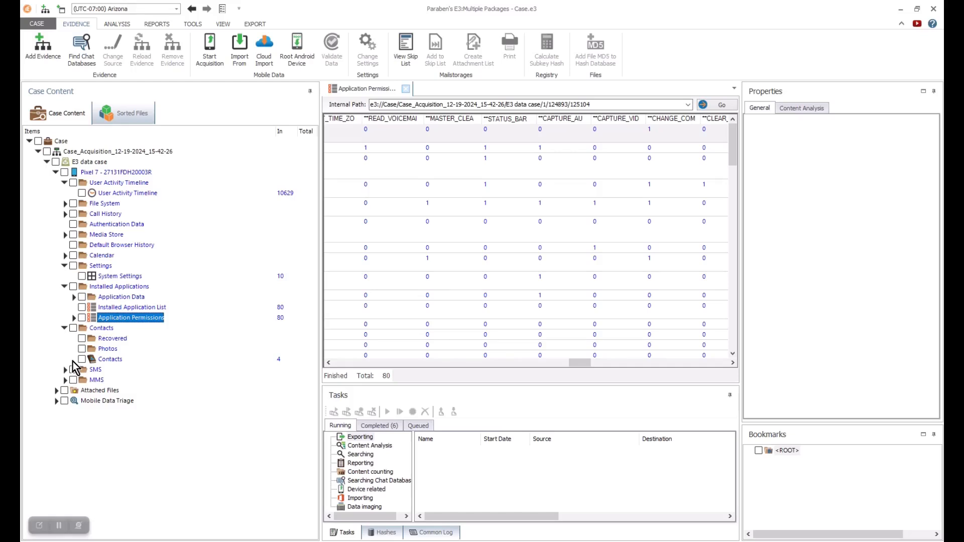
{"action": "left_click", "coordinate": [65, 297]}
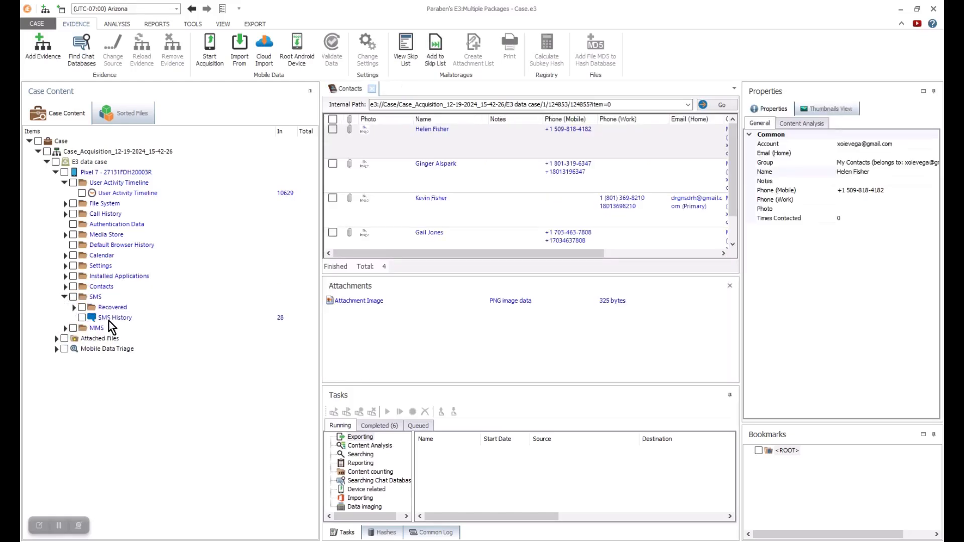
- Read the SMS History text column and show details of the 60 degree day message
{"action": "left_click", "coordinate": [119, 320]}
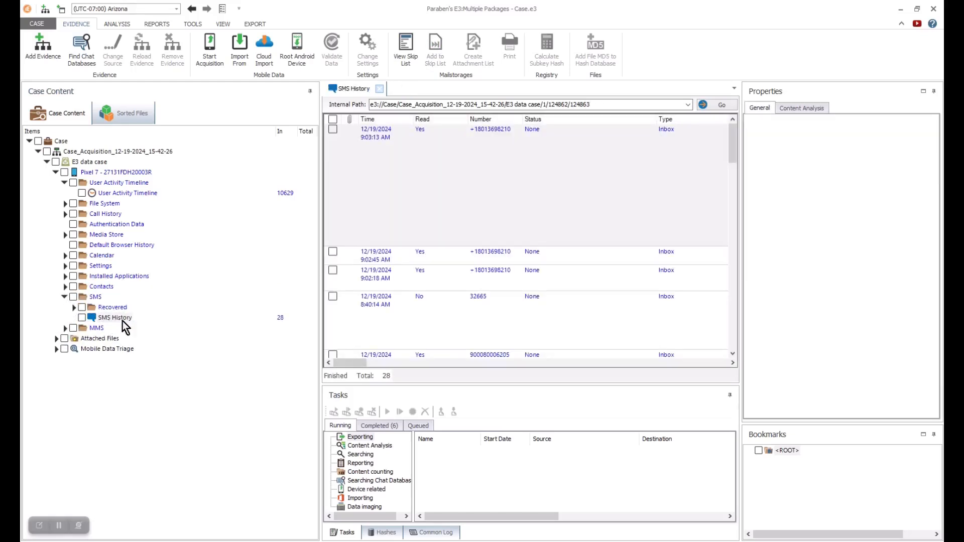
{"action": "left_click_drag", "start_coordinate": [360, 364], "coordinate": [463, 368]}
{"action": "left_click_drag", "start_coordinate": [675, 358], "coordinate": [723, 358]}
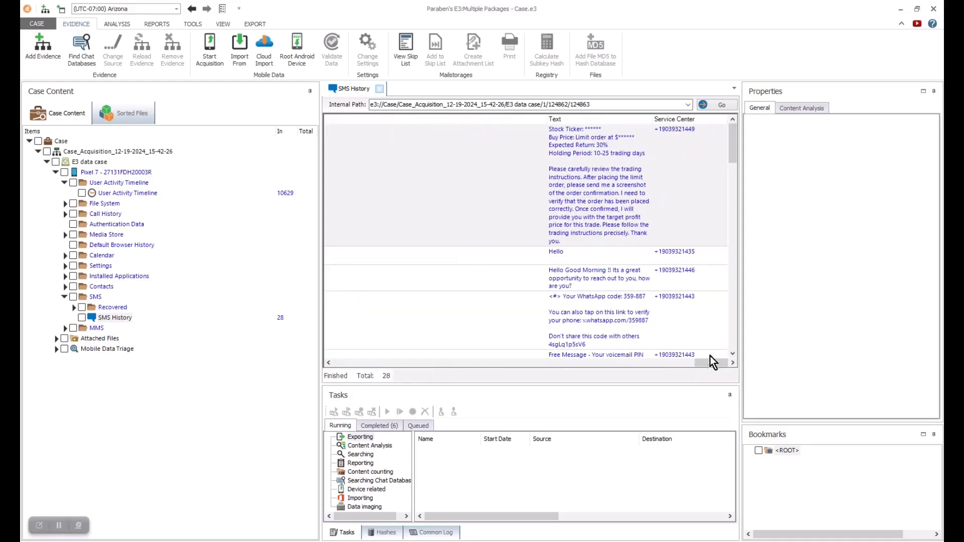
{"action": "left_click", "coordinate": [555, 220]}
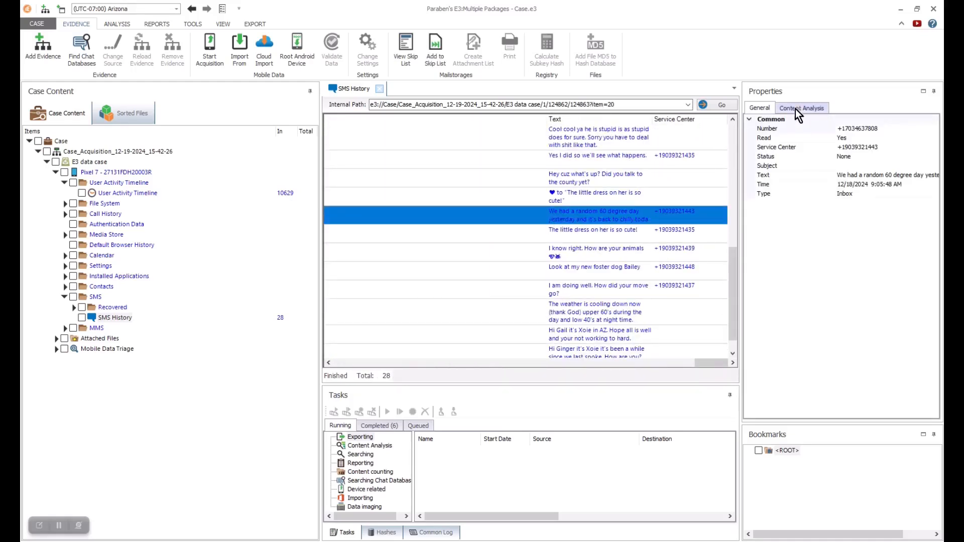
{"action": "left_click_drag", "start_coordinate": [741, 229], "coordinate": [621, 229]}
{"action": "left_click_drag", "start_coordinate": [617, 290], "coordinate": [743, 282]}
- Open the two SMS Recovered records and show Record 1's properties
{"action": "left_click", "coordinate": [110, 308]}
{"action": "left_click", "coordinate": [418, 137]}
{"action": "left_click", "coordinate": [756, 109]}
- Cycle Record 1 through thumbnail, file, document, text and hex viewers, then back to properties
{"action": "left_click_drag", "start_coordinate": [743, 189], "coordinate": [643, 221]}
{"action": "left_click", "coordinate": [705, 110]}
{"action": "left_click", "coordinate": [749, 110]}
{"action": "left_click", "coordinate": [794, 111]}
{"action": "left_click", "coordinate": [836, 110]}
{"action": "left_click", "coordinate": [877, 111]}
{"action": "left_click", "coordinate": [927, 110]}
{"action": "left_click", "coordinate": [664, 109]}
- Switch from SMS to MMS, open MMS History, then list the 14 MMS attachments
{"action": "left_click", "coordinate": [64, 297]}
{"action": "left_click", "coordinate": [65, 308]}
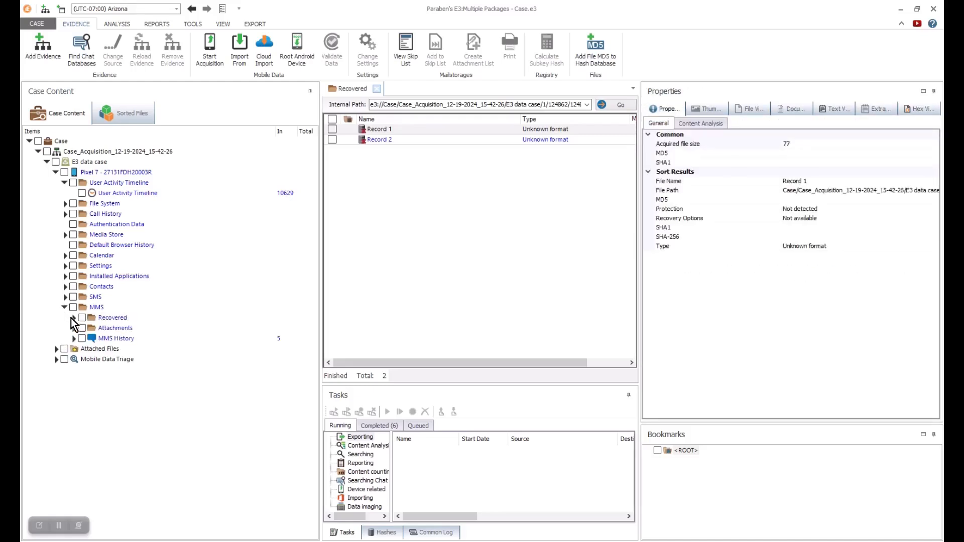
{"action": "left_click", "coordinate": [115, 339]}
{"action": "left_click_drag", "start_coordinate": [639, 218], "coordinate": [700, 211]}
{"action": "left_click", "coordinate": [113, 328]}
- Inspect the no_name attachment in thumbnail, document, text and hex views
{"action": "left_click", "coordinate": [497, 131]}
{"action": "left_click", "coordinate": [752, 110]}
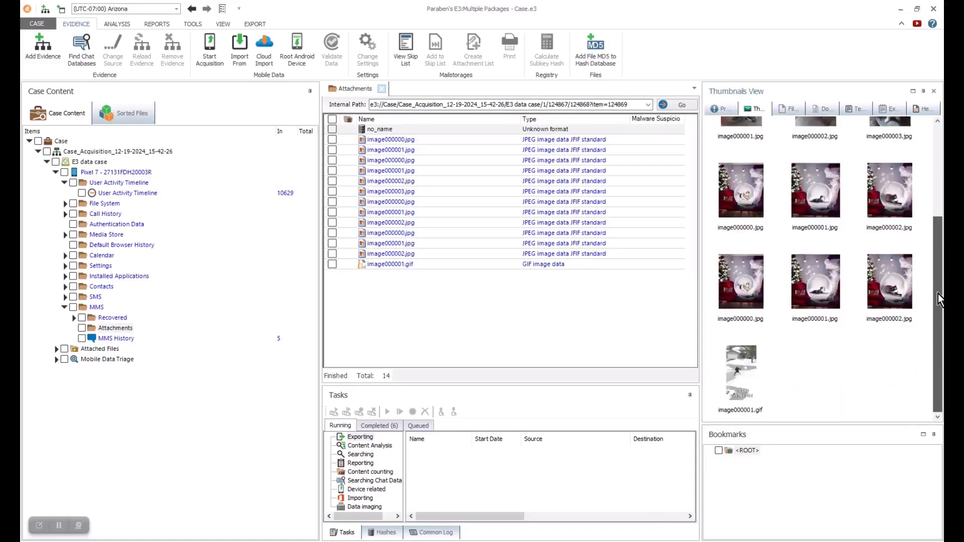
{"action": "left_click", "coordinate": [824, 109]}
{"action": "left_click", "coordinate": [890, 109]}
{"action": "left_click", "coordinate": [924, 109]}
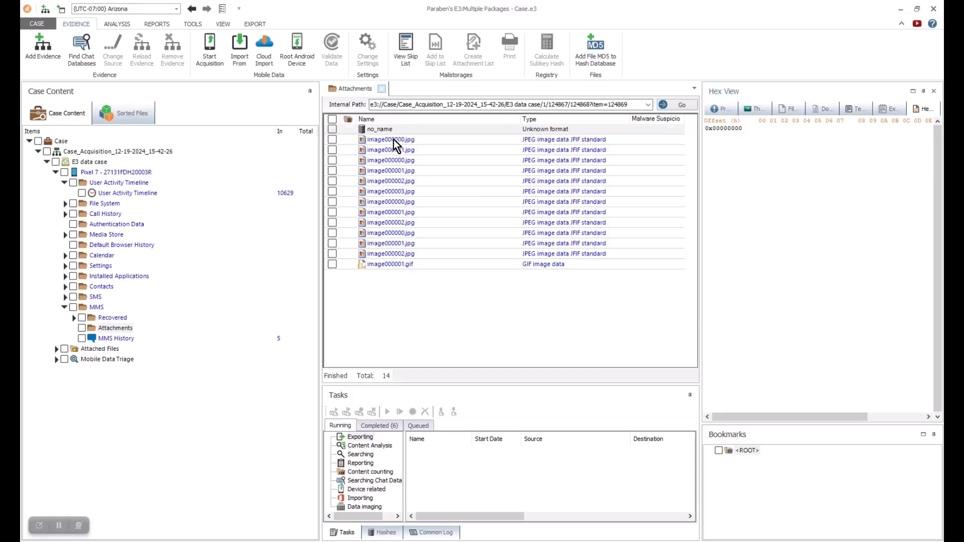
- View the image000000.jpg dog photo full size and step through the other attached images
{"action": "left_click", "coordinate": [395, 140]}
{"action": "left_click", "coordinate": [723, 109]}
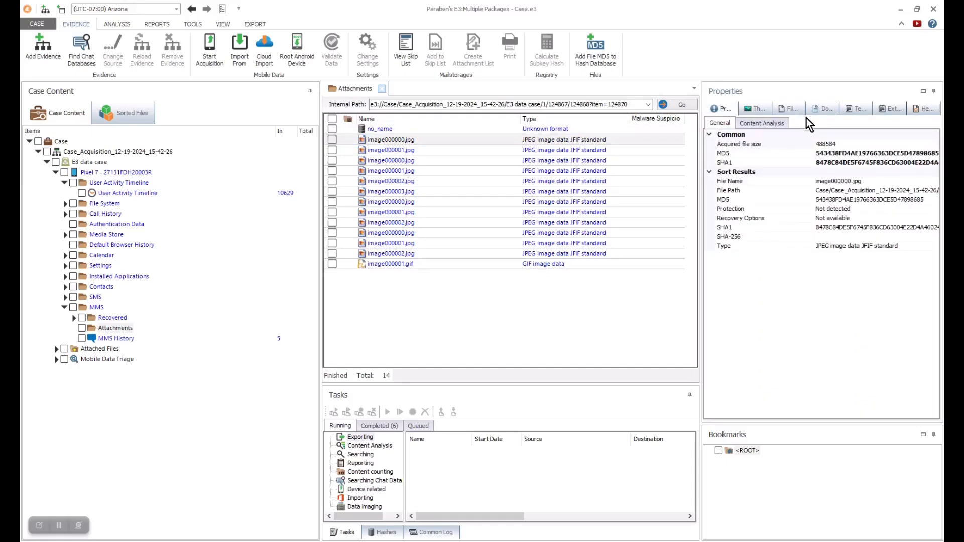
{"action": "left_click", "coordinate": [758, 109]}
{"action": "left_click", "coordinate": [789, 107]}
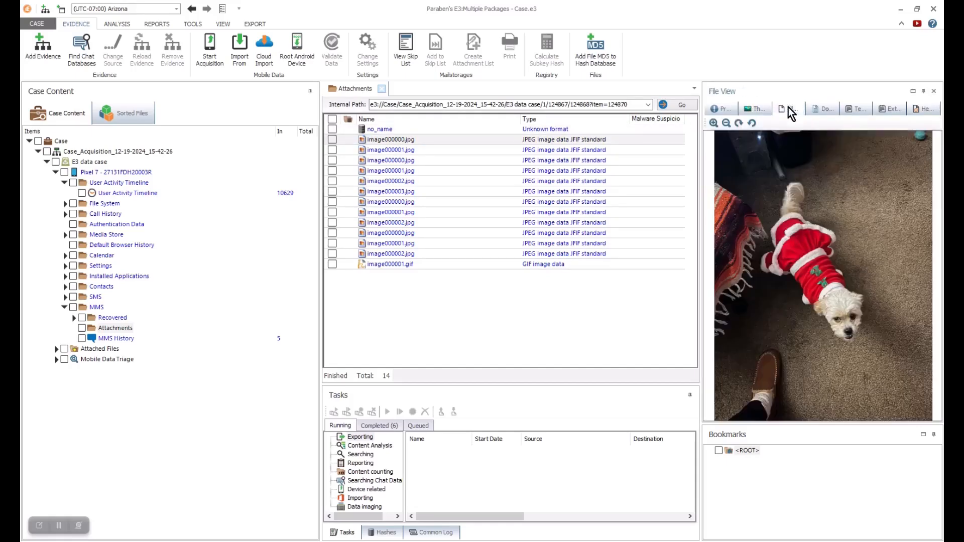
{"action": "left_click", "coordinate": [559, 149]}
{"action": "key", "text": "Down"}
{"action": "key", "text": "Down"}
{"action": "key", "text": "Down"}
{"action": "key", "text": "Down"}
{"action": "key", "text": "Down"}
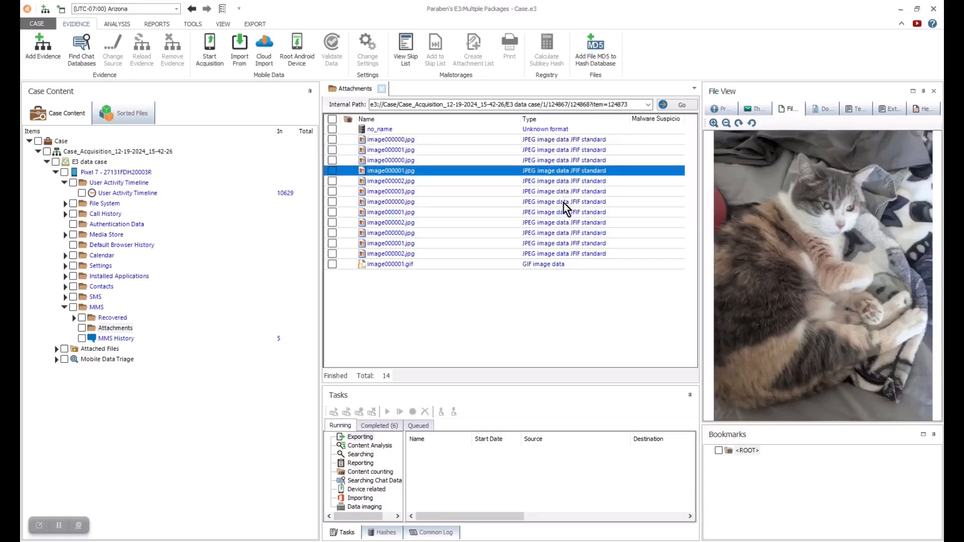
{"action": "left_click", "coordinate": [723, 109]}
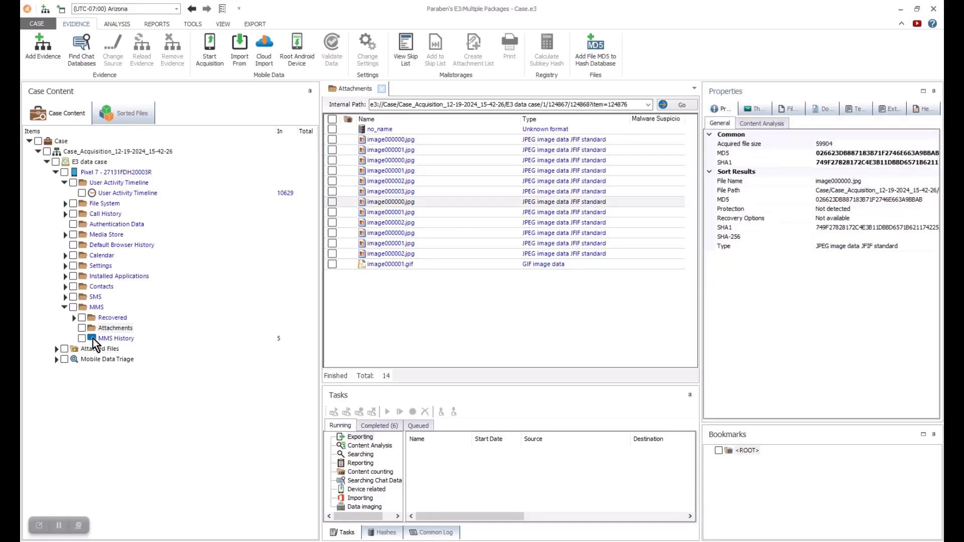
- Open the five-message MMS History and expand Installed Applications > Application Data
{"action": "left_click", "coordinate": [116, 338]}
{"action": "left_click", "coordinate": [65, 276]}
{"action": "left_click", "coordinate": [74, 286]}
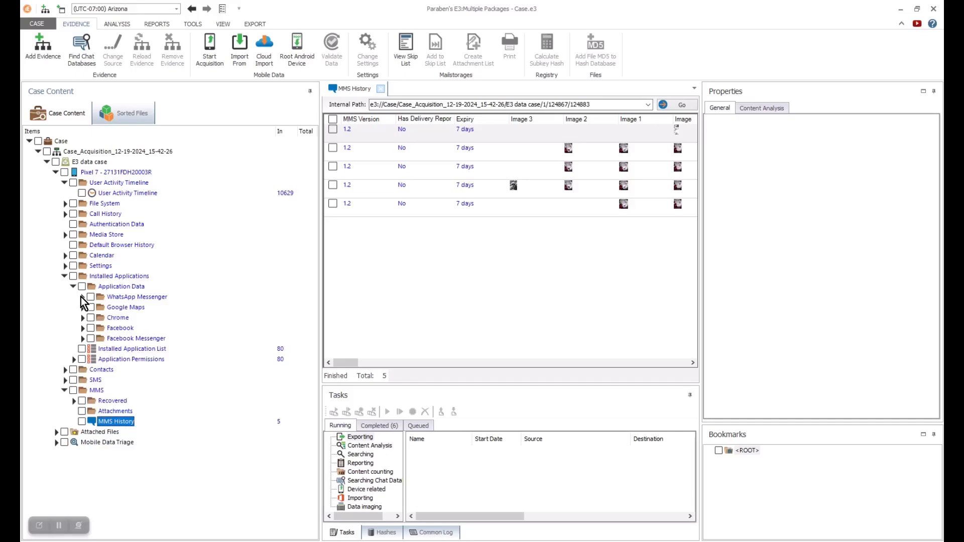
- Open a WhatsApp Messenger chat's messages
{"action": "left_click", "coordinate": [82, 297]}
{"action": "left_click", "coordinate": [91, 308]}
{"action": "left_click", "coordinate": [154, 339]}
{"action": "left_click_drag", "start_coordinate": [351, 364], "coordinate": [374, 363]}
- Review Chrome's browsing history, search keywords and downloads
{"action": "left_click", "coordinate": [82, 298]}
{"action": "left_click", "coordinate": [83, 308]}
{"action": "left_click", "coordinate": [83, 308]}
{"action": "left_click", "coordinate": [82, 318]}
{"action": "left_click", "coordinate": [125, 329]}
{"action": "left_click", "coordinate": [129, 338]}
{"action": "left_click", "coordinate": [125, 350]}
{"action": "left_click_drag", "start_coordinate": [468, 358], "coordinate": [347, 362]}
- Open a Facebook Messenger conversation, then its contacts list with the first contact's details
{"action": "left_click", "coordinate": [83, 318]}
{"action": "left_click", "coordinate": [82, 339]}
{"action": "left_click", "coordinate": [91, 349]}
{"action": "left_click", "coordinate": [149, 359]}
{"action": "left_click", "coordinate": [90, 349]}
{"action": "left_click", "coordinate": [128, 370]}
{"action": "left_click", "coordinate": [507, 134]}
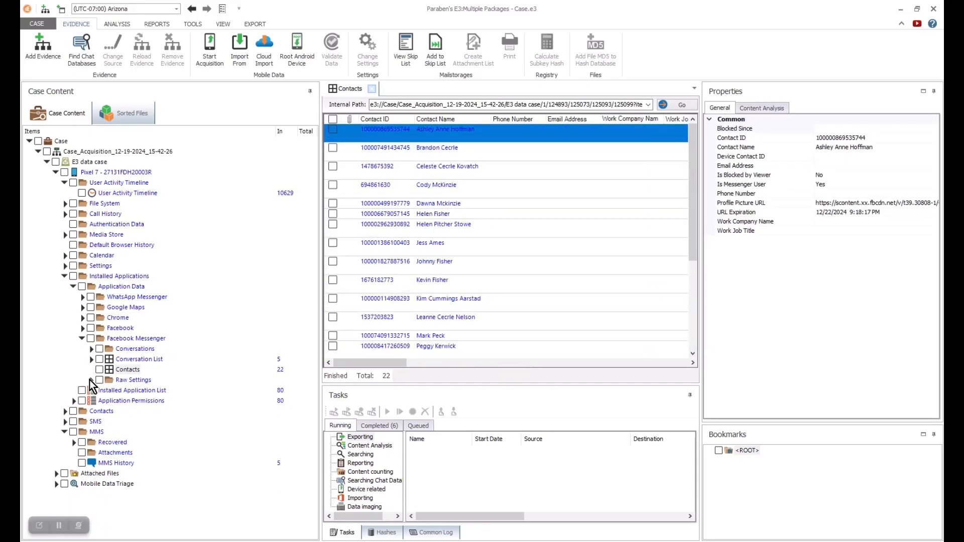
- Open Facebook's current raw settings
{"action": "left_click", "coordinate": [91, 380]}
{"action": "left_click", "coordinate": [135, 392]}
{"action": "mouse_move", "coordinate": [693, 130]}
{"action": "left_mouse_down"}
{"action": "mouse_move", "coordinate": [695, 196]}
{"action": "mouse_move", "coordinate": [696, 126]}
{"action": "left_mouse_up"}
- Collapse the app data tree and expand the Sorted Files categories
{"action": "left_click", "coordinate": [91, 380]}
{"action": "left_click", "coordinate": [82, 338]}
{"action": "left_click", "coordinate": [83, 328]}
{"action": "left_click", "coordinate": [91, 338]}
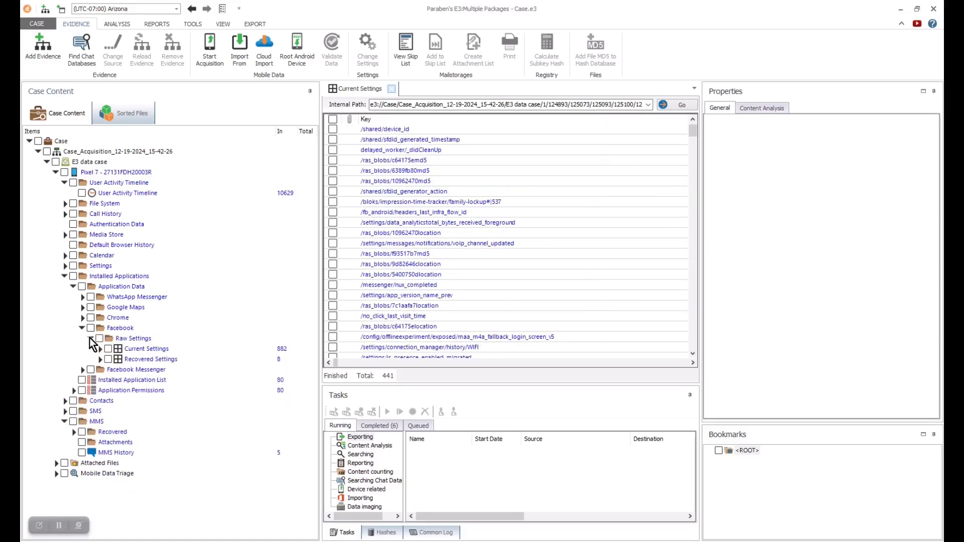
{"action": "left_click", "coordinate": [64, 277]}
{"action": "left_click", "coordinate": [64, 307]}
{"action": "left_click", "coordinate": [132, 114]}
{"action": "left_click", "coordinate": [30, 131]}
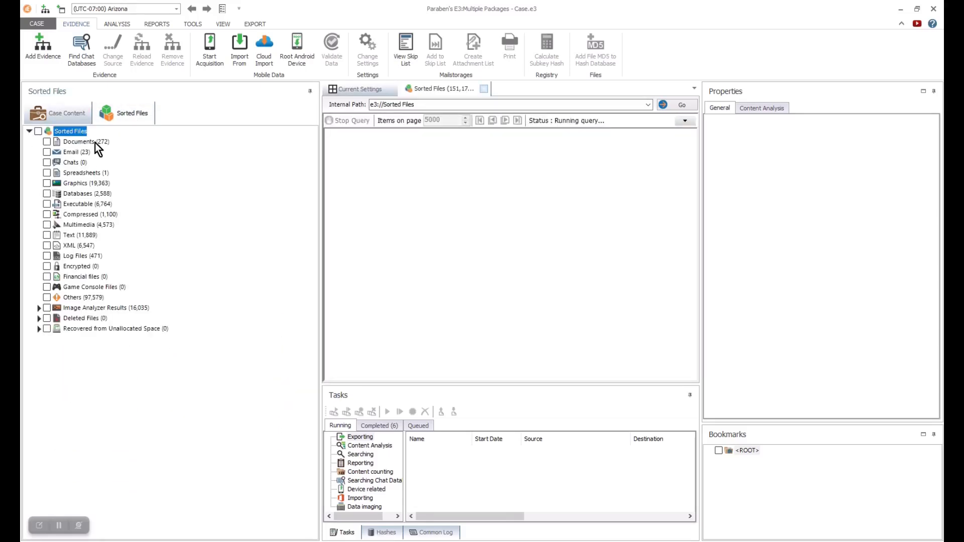
- List the 272 sorted documents and view UnityAdsWebApp.html as text, hex and properties
{"action": "left_click", "coordinate": [78, 142]}
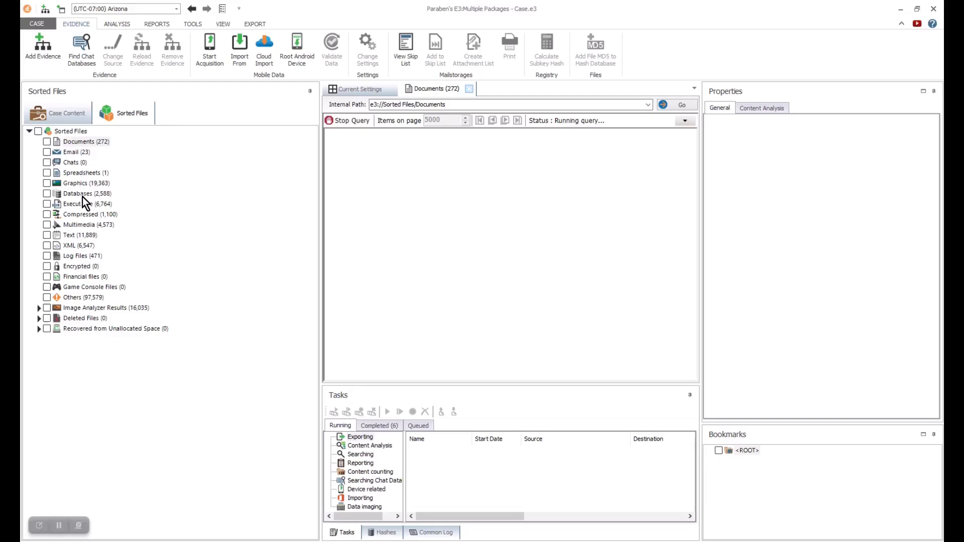
{"action": "left_click", "coordinate": [39, 308]}
{"action": "scroll", "coordinate": [301, 251], "scroll_direction": "down", "scroll_amount": 3}
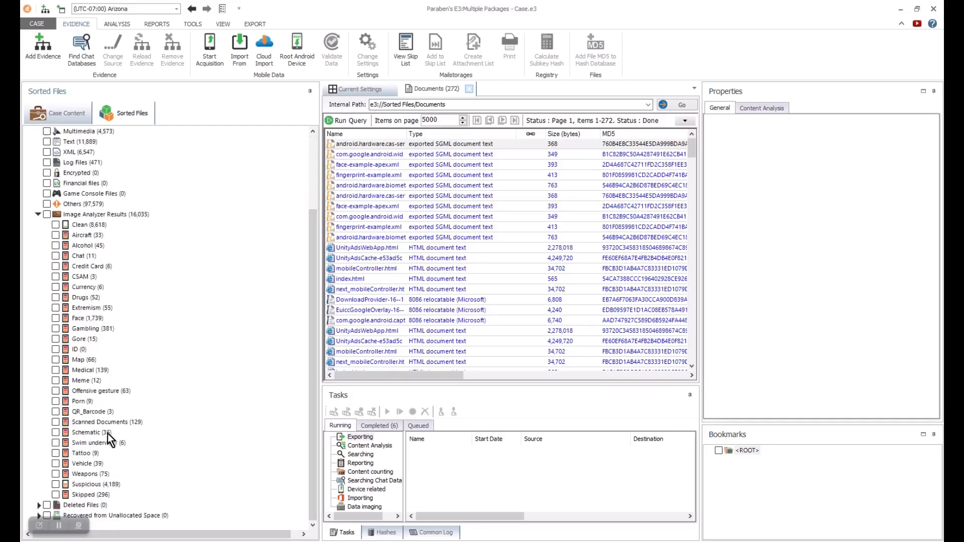
{"action": "left_click", "coordinate": [377, 249]}
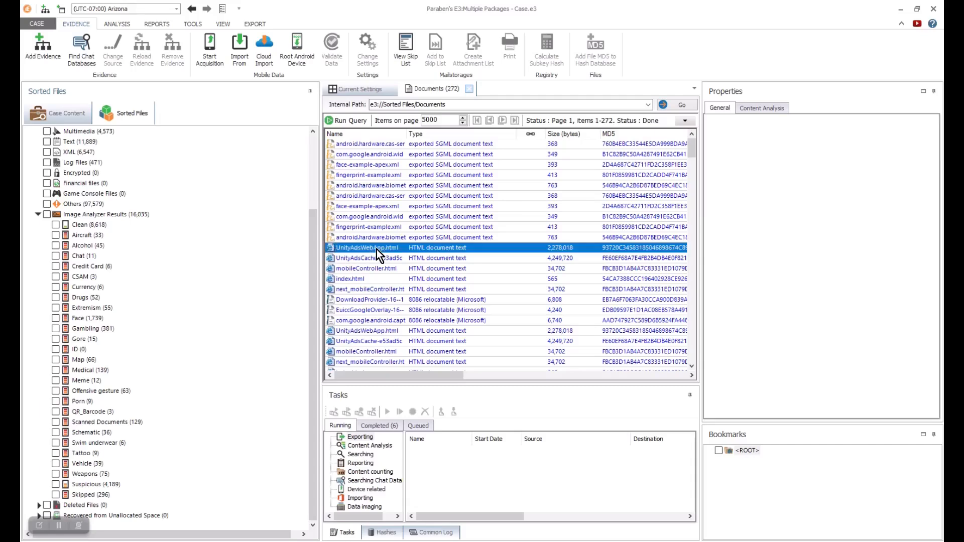
{"action": "left_click", "coordinate": [805, 108]}
{"action": "left_click", "coordinate": [919, 108]}
{"action": "left_click", "coordinate": [584, 109]}
{"action": "left_click_drag", "start_coordinate": [555, 240], "coordinate": [669, 240]}
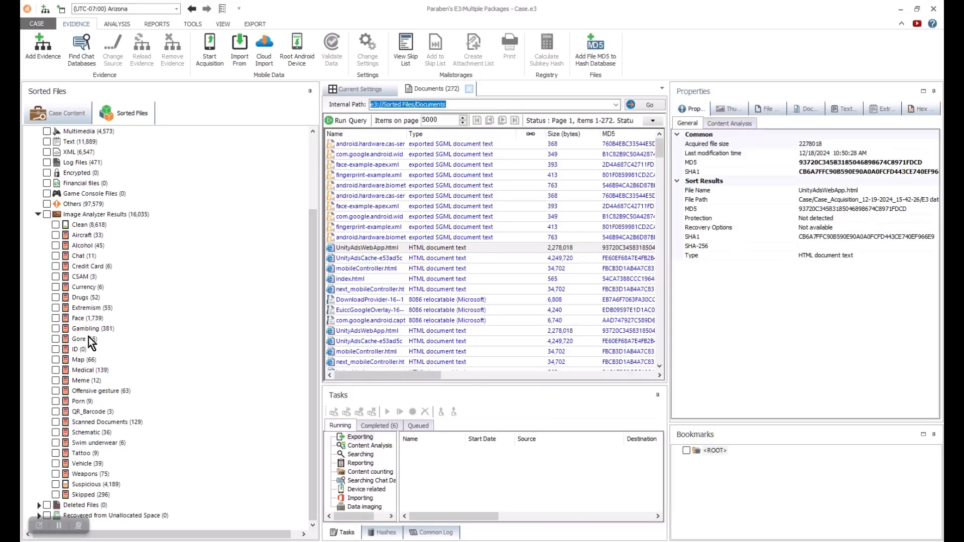
- Preview the 45 Alcohol-flagged images and their properties, then return to SMS History's actions
{"action": "left_click", "coordinate": [82, 245]}
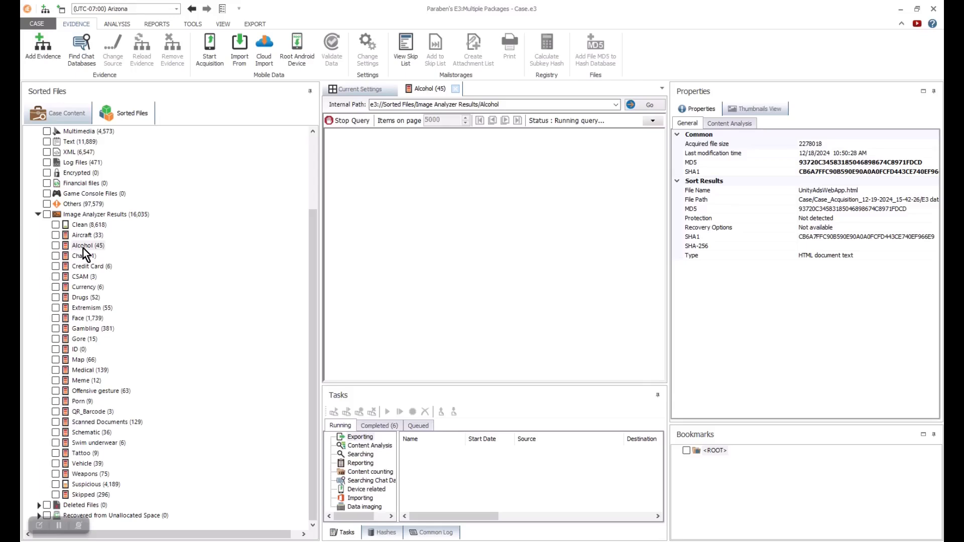
{"action": "left_click", "coordinate": [378, 147]}
{"action": "left_click", "coordinate": [730, 109]}
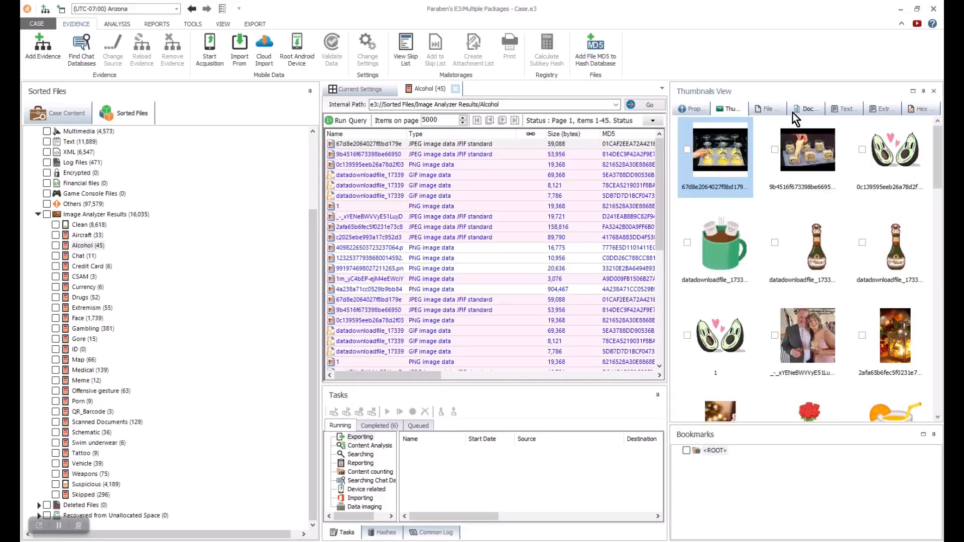
{"action": "left_click", "coordinate": [770, 109]}
{"action": "left_click", "coordinate": [811, 110]}
{"action": "left_click", "coordinate": [845, 110]}
{"action": "left_click", "coordinate": [920, 109]}
{"action": "left_click", "coordinate": [696, 112]}
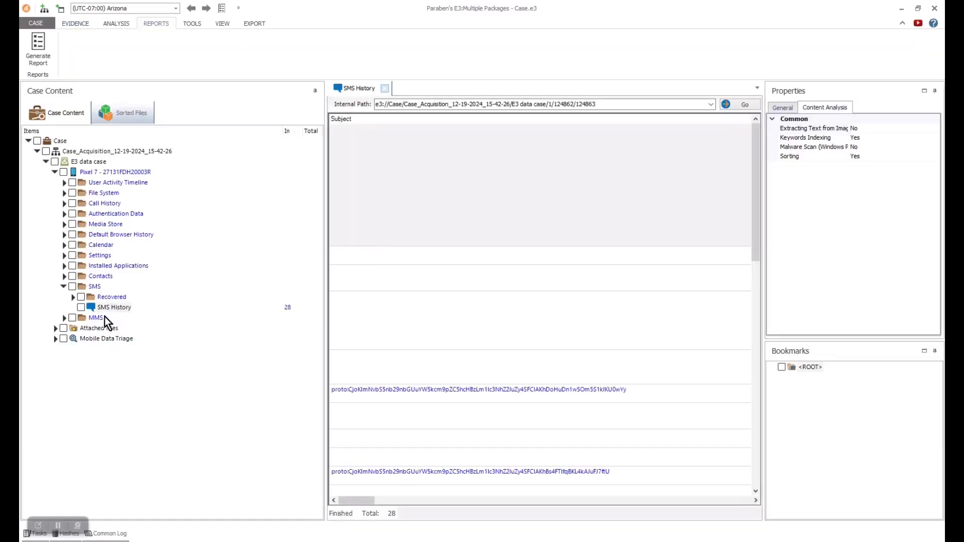
{"action": "right_click", "coordinate": [106, 307]}
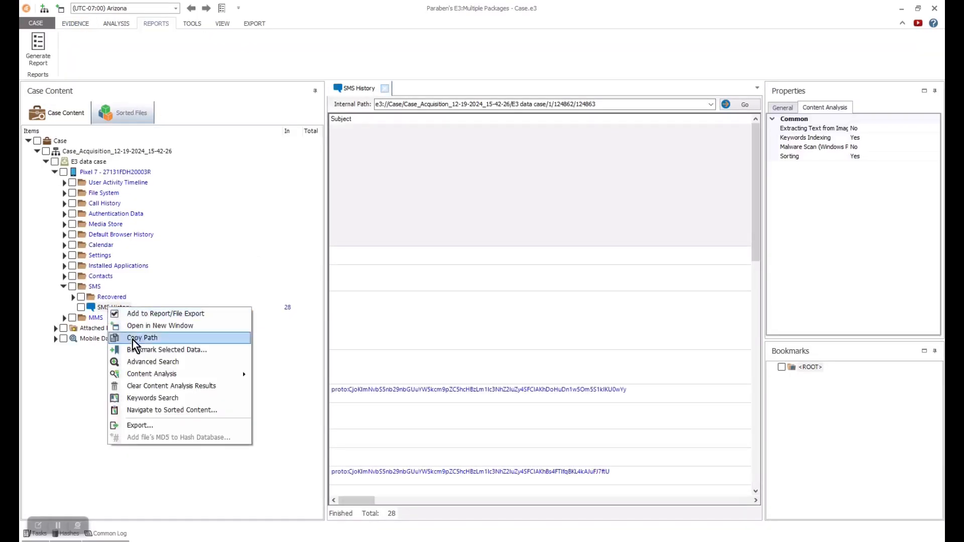
- Run an Advanced Search of SMS History for the service-centre number
{"action": "left_click", "coordinate": [156, 361]}
{"action": "left_click", "coordinate": [408, 152]}
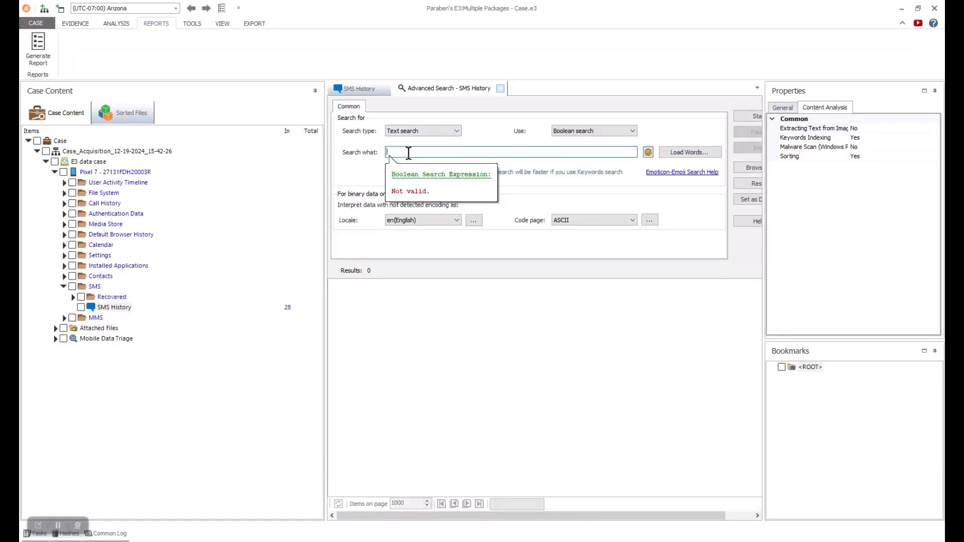
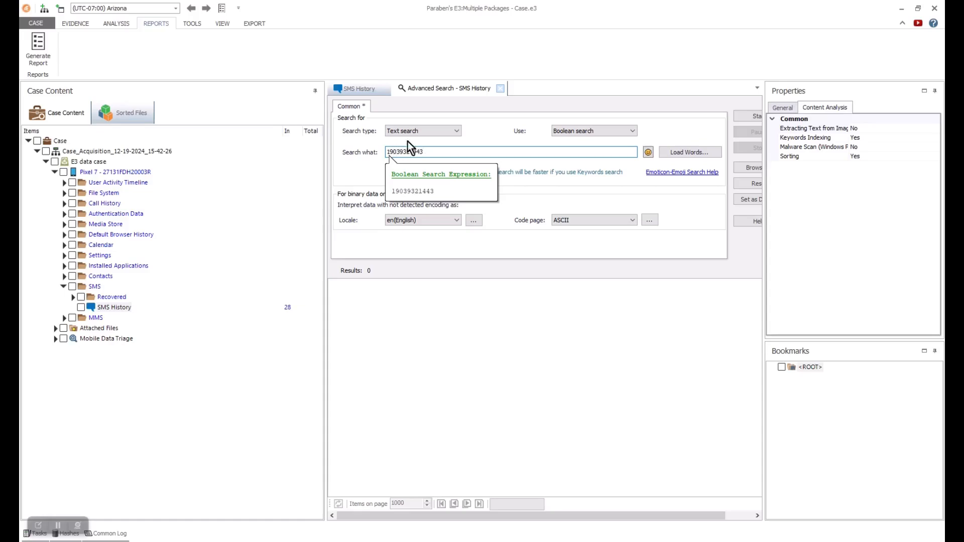
{"action": "scroll", "coordinate": [568, 505], "scroll_direction": "right", "scroll_amount": 2}
{"action": "left_click", "coordinate": [729, 117]}
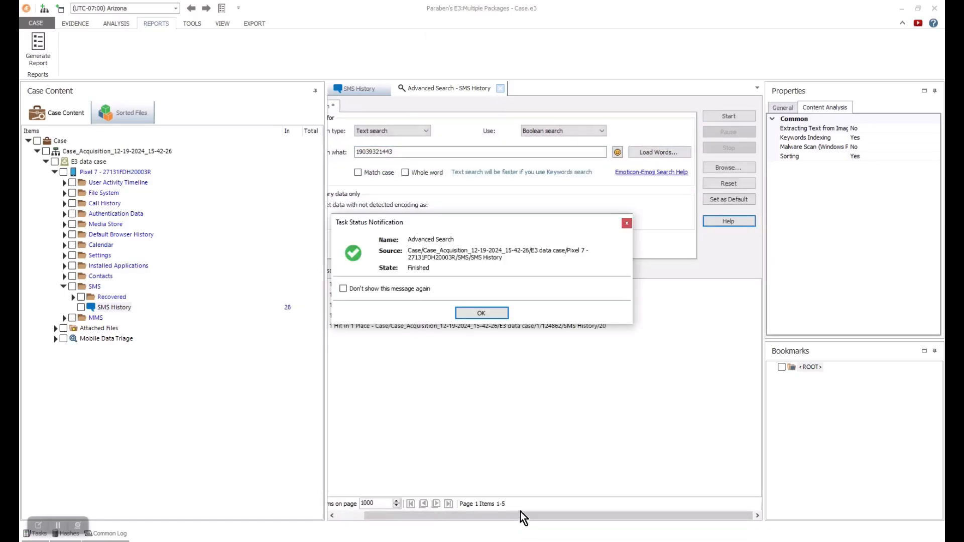
{"action": "key", "text": "Return"}
{"action": "scroll", "coordinate": [502, 517], "scroll_direction": "left", "scroll_amount": 2}
- Expand the hits, select all five results and add their source messages to the report
{"action": "left_click", "coordinate": [334, 284]}
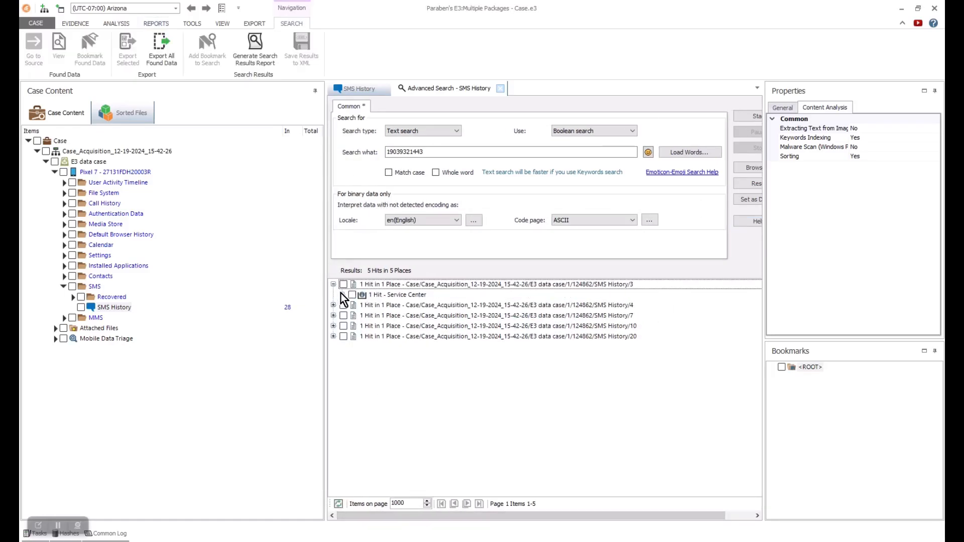
{"action": "left_click", "coordinate": [342, 294]}
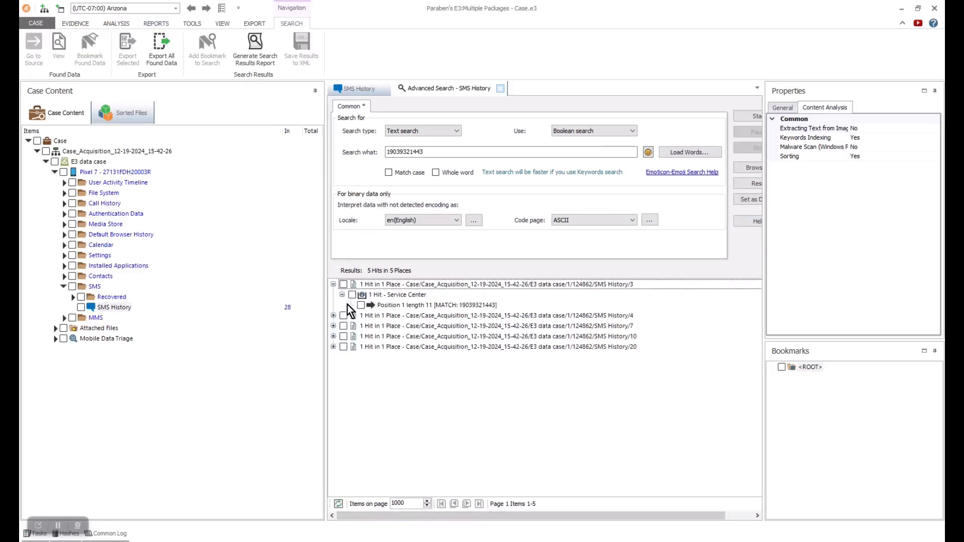
{"action": "right_click", "coordinate": [426, 307]}
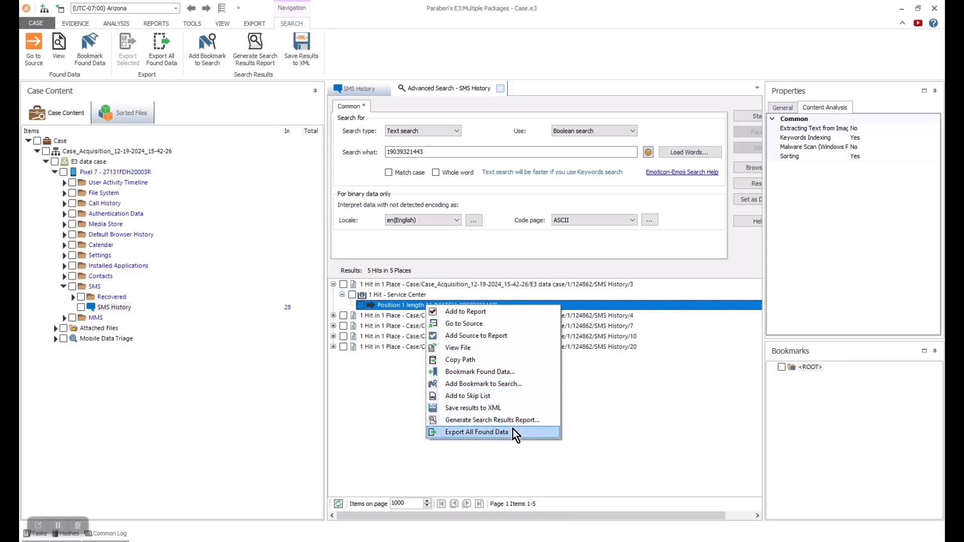
{"action": "left_click", "coordinate": [607, 381]}
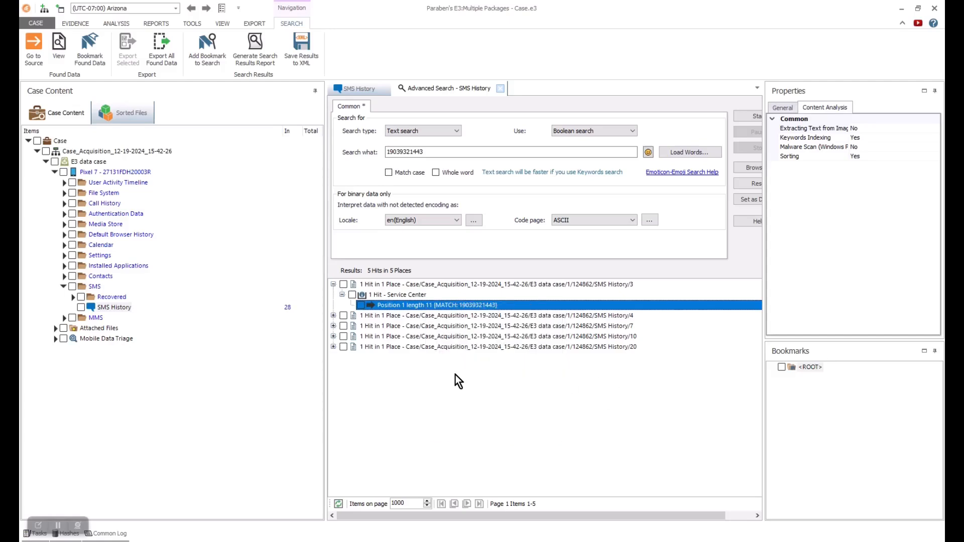
{"action": "key", "text": "ctrl+a"}
{"action": "right_click", "coordinate": [476, 315]}
{"action": "left_click", "coordinate": [503, 334]}
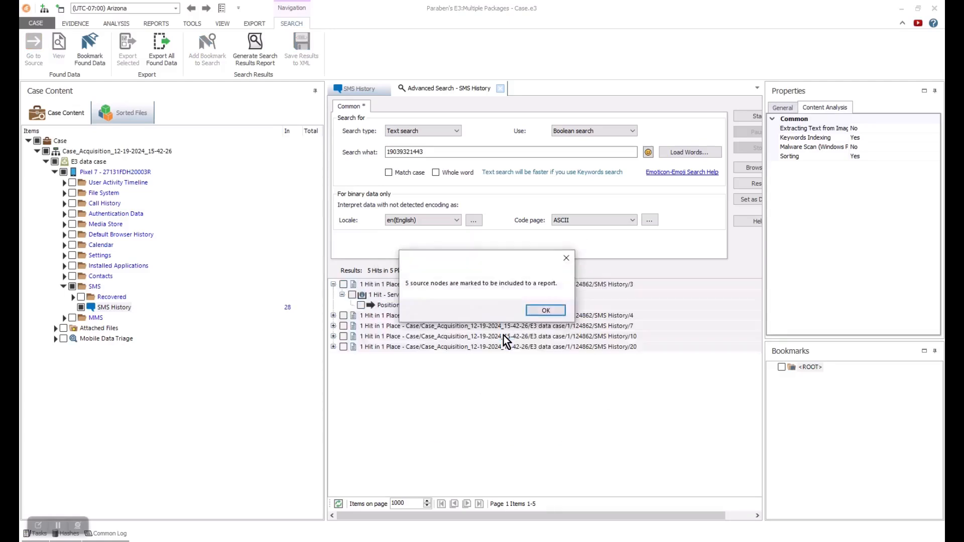
{"action": "left_click", "coordinate": [547, 311]}
- Generate a Mobile Excel Spreadsheet Report into the chosen folder, accepting the wizard's default pages
{"action": "left_click", "coordinate": [156, 23]}
{"action": "left_click", "coordinate": [40, 54]}
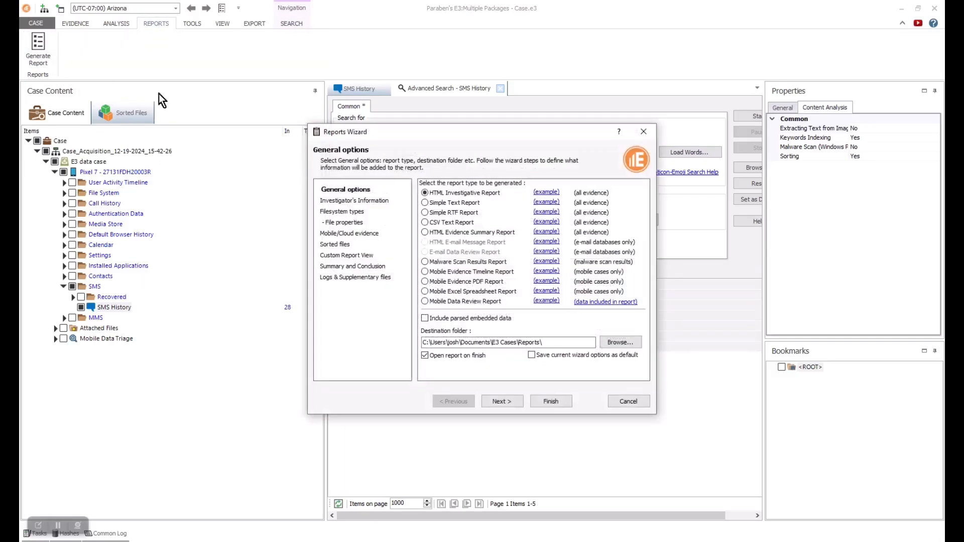
{"action": "left_click", "coordinate": [425, 291]}
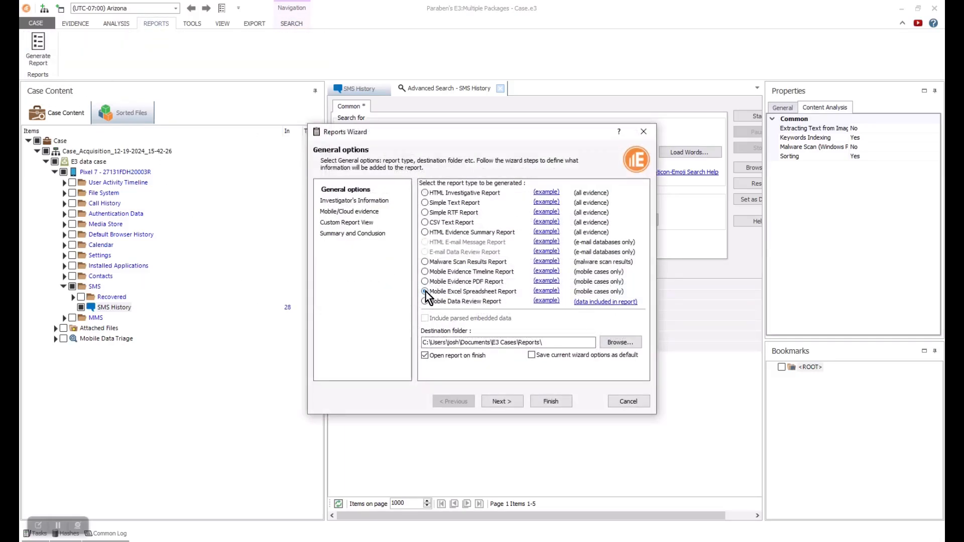
{"action": "left_click", "coordinate": [621, 342]}
{"action": "left_click", "coordinate": [500, 384]}
{"action": "left_click", "coordinate": [510, 400]}
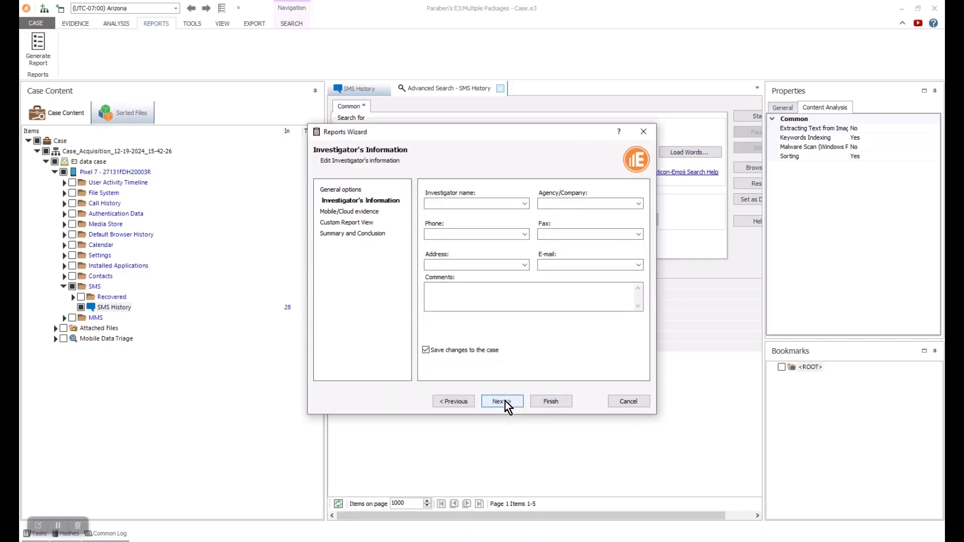
{"action": "left_click", "coordinate": [502, 402]}
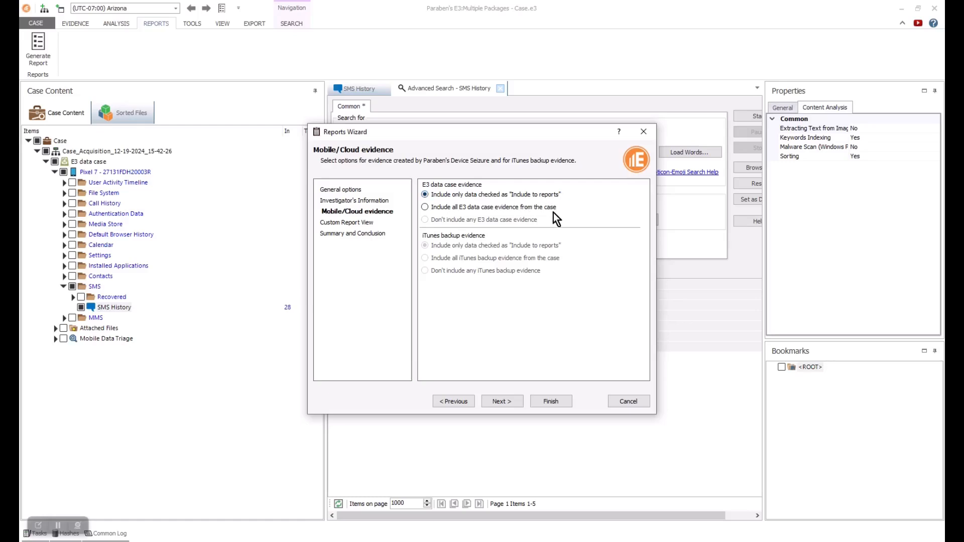
{"action": "left_click", "coordinate": [504, 402]}
{"action": "left_click", "coordinate": [504, 403]}
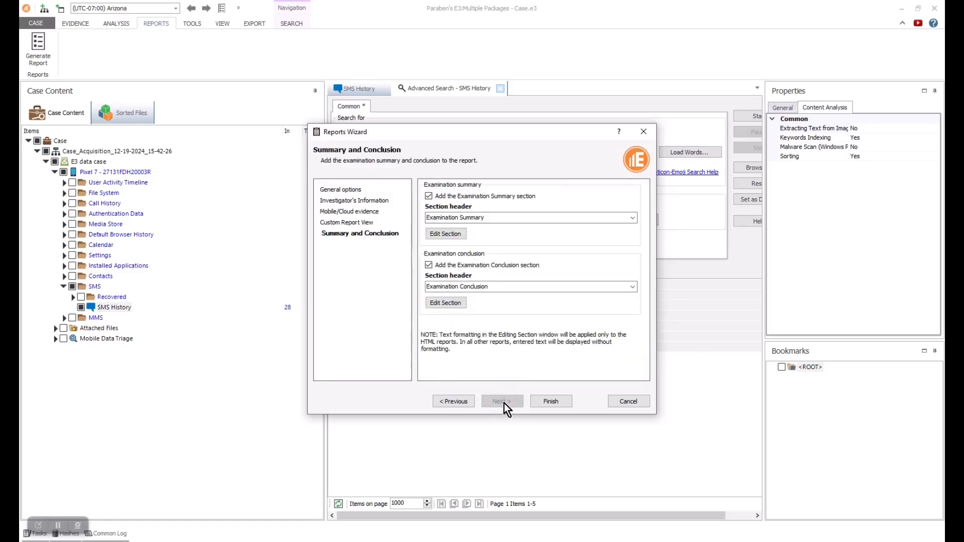
{"action": "left_click", "coordinate": [553, 400]}
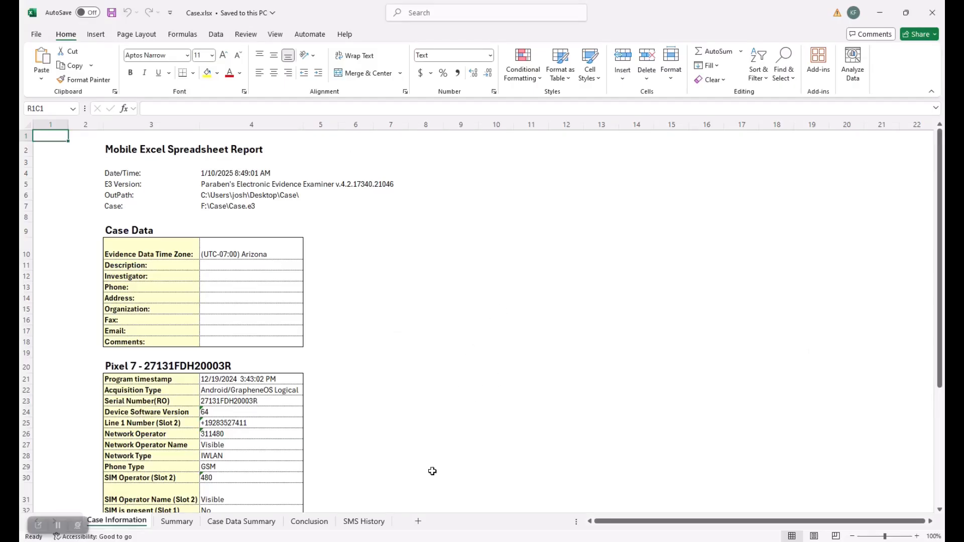
- View the SMS History sheet in Case.xlsx, then close Excel
{"action": "left_click", "coordinate": [360, 524]}
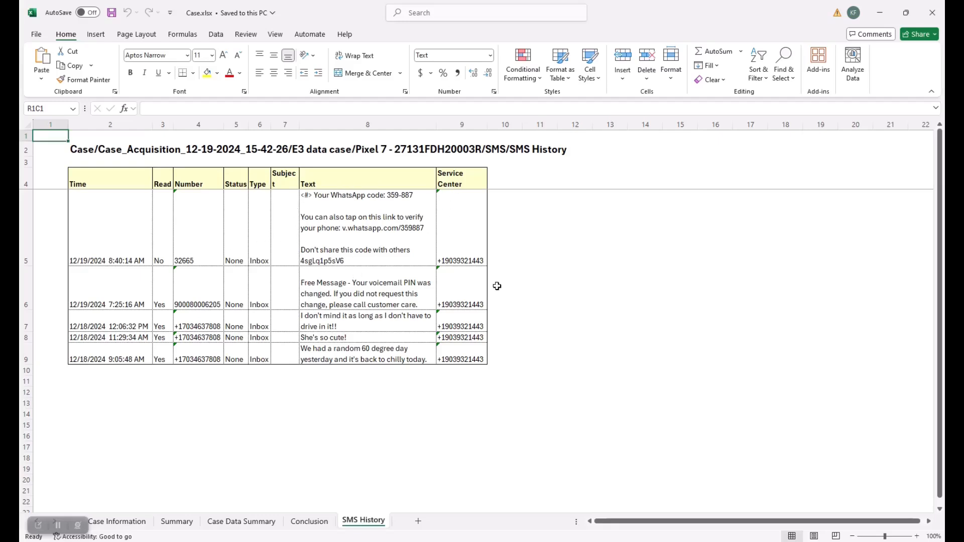
{"action": "left_click", "coordinate": [880, 13]}
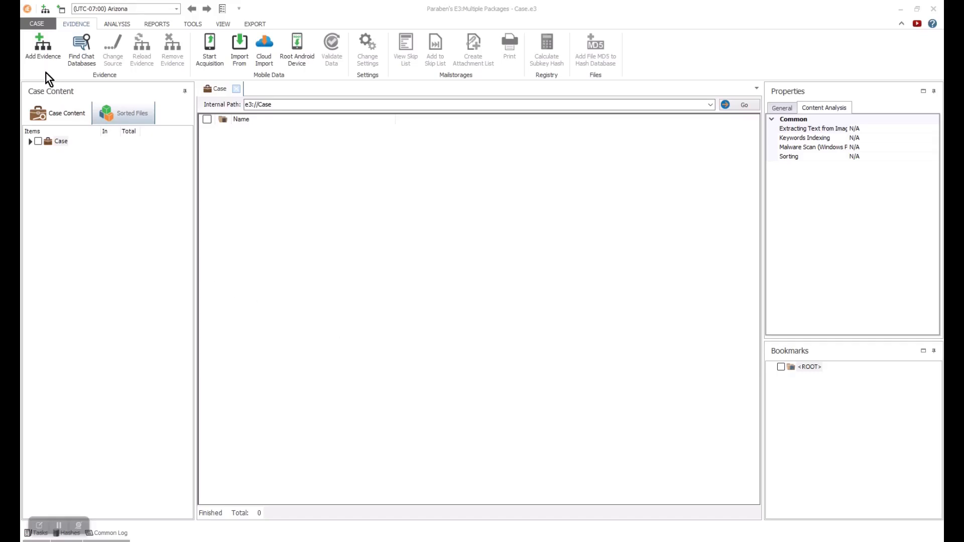
{"action": "left_click", "coordinate": [43, 59]}
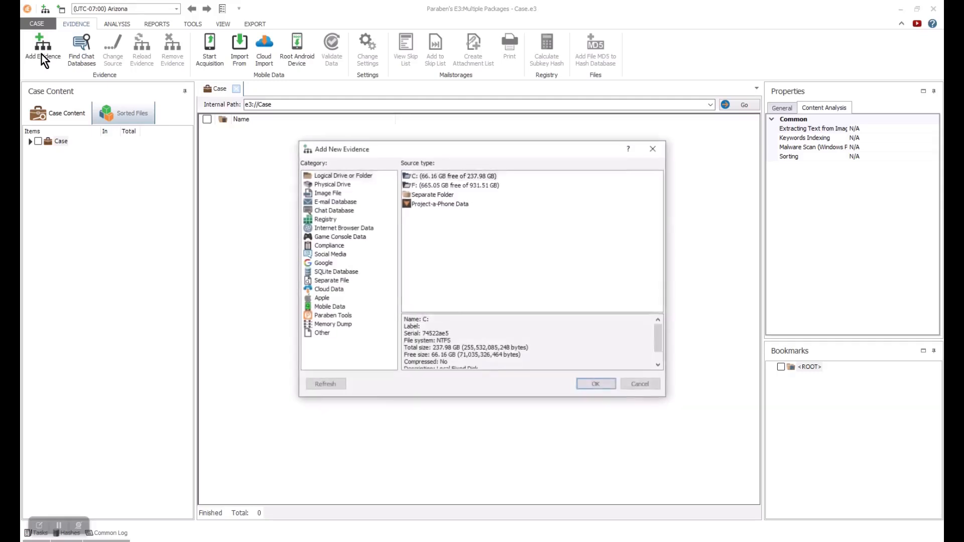
{"action": "left_click", "coordinate": [329, 290]}
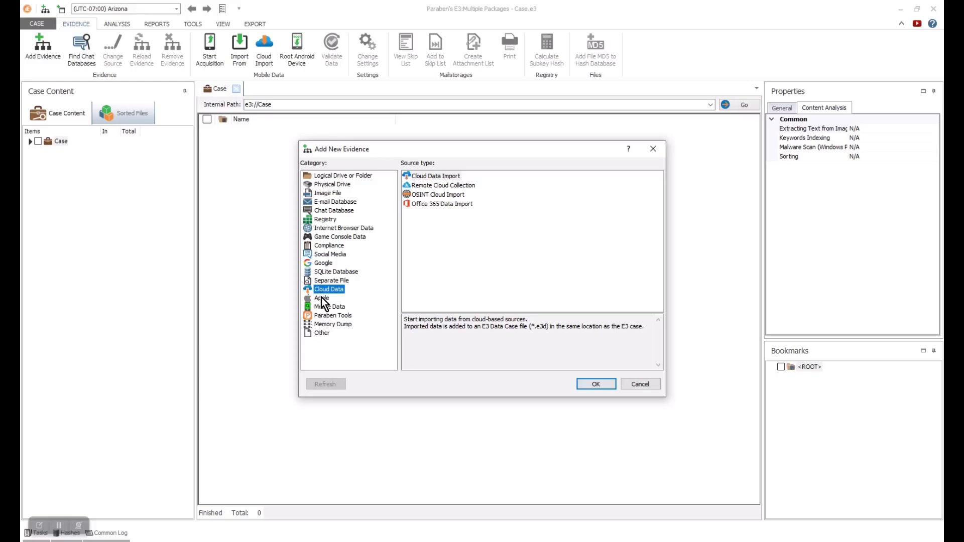
{"action": "key", "text": "Escape"}
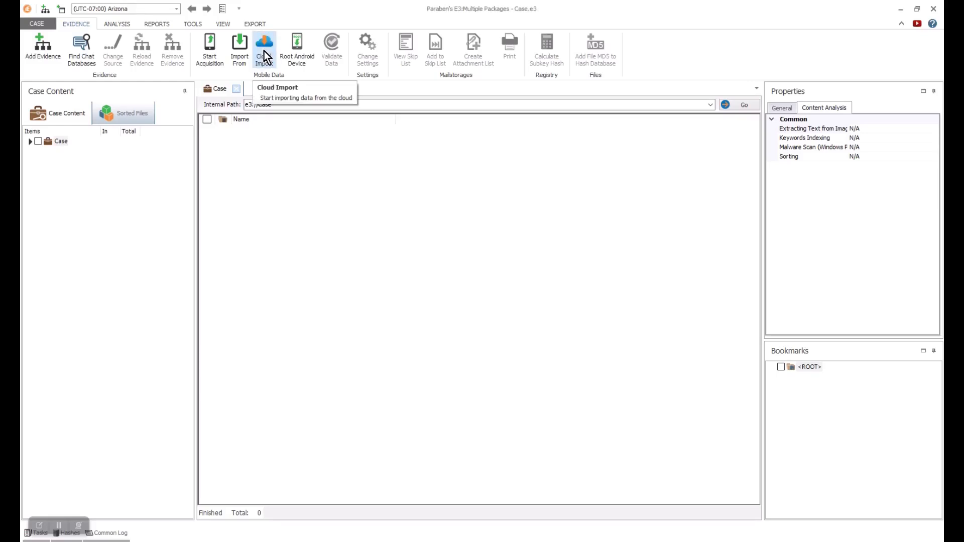
{"action": "left_click", "coordinate": [265, 55]}
{"action": "left_click_drag", "start_coordinate": [581, 199], "coordinate": [402, 94]}
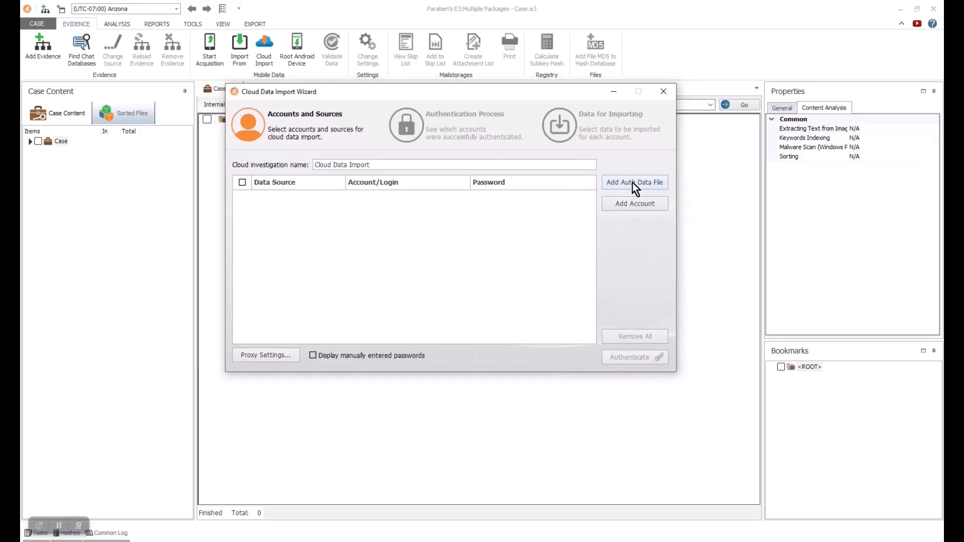
{"action": "left_click", "coordinate": [630, 205]}
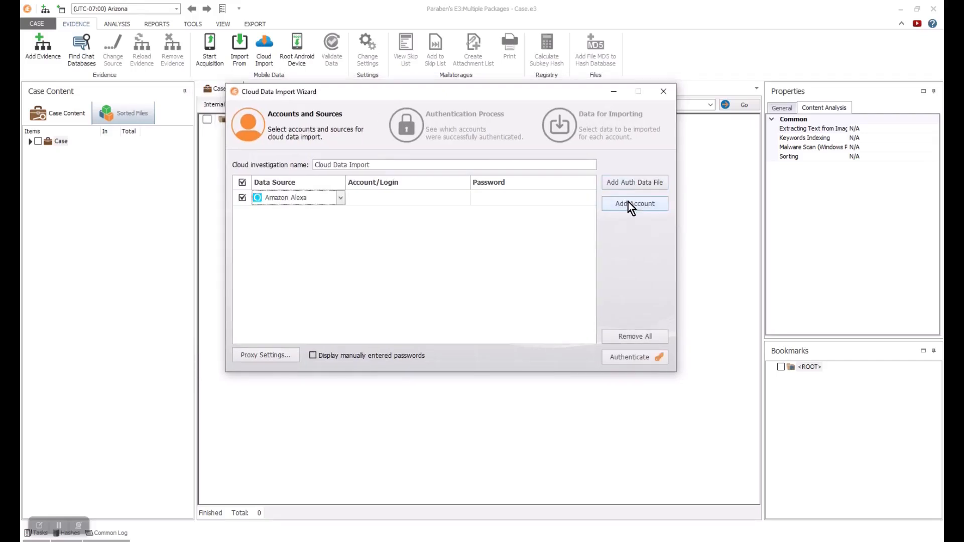
{"action": "left_click", "coordinate": [341, 198]}
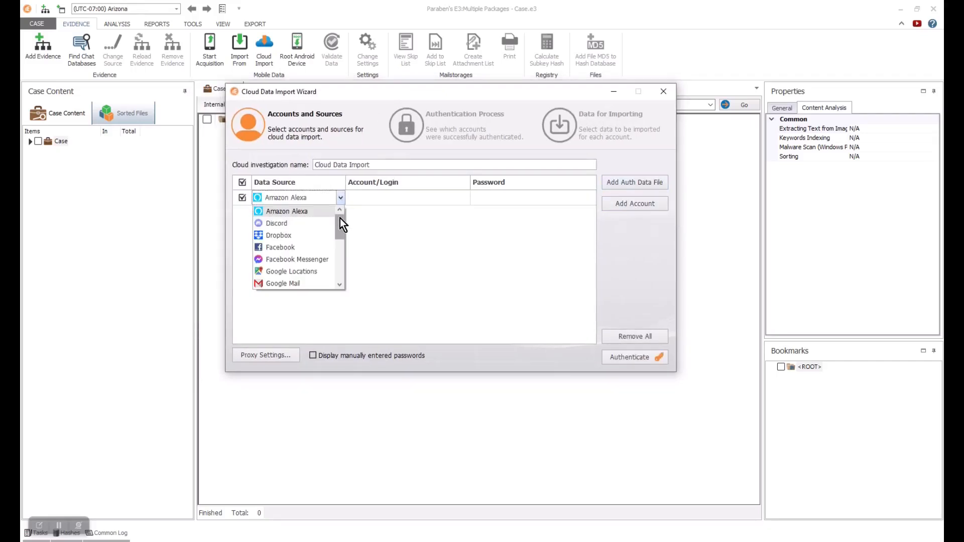
{"action": "left_click_drag", "start_coordinate": [340, 221], "coordinate": [674, 96]}
{"action": "left_click", "coordinate": [675, 95]}
- Close the cloud import wizard, try Import Office 365 Data from TOOLS, then reposition the Remote Cloud Collector Wizard
{"action": "left_click", "coordinate": [510, 307]}
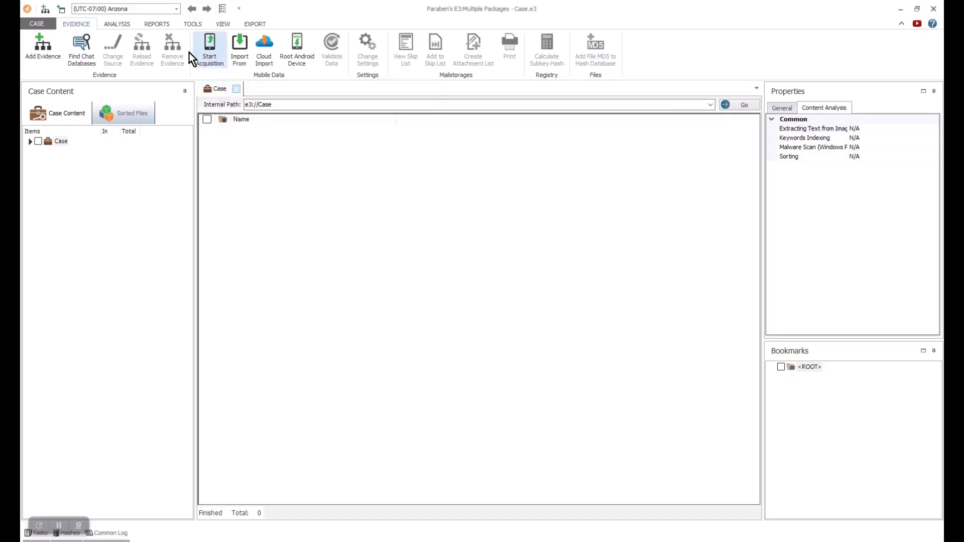
{"action": "left_click", "coordinate": [190, 25]}
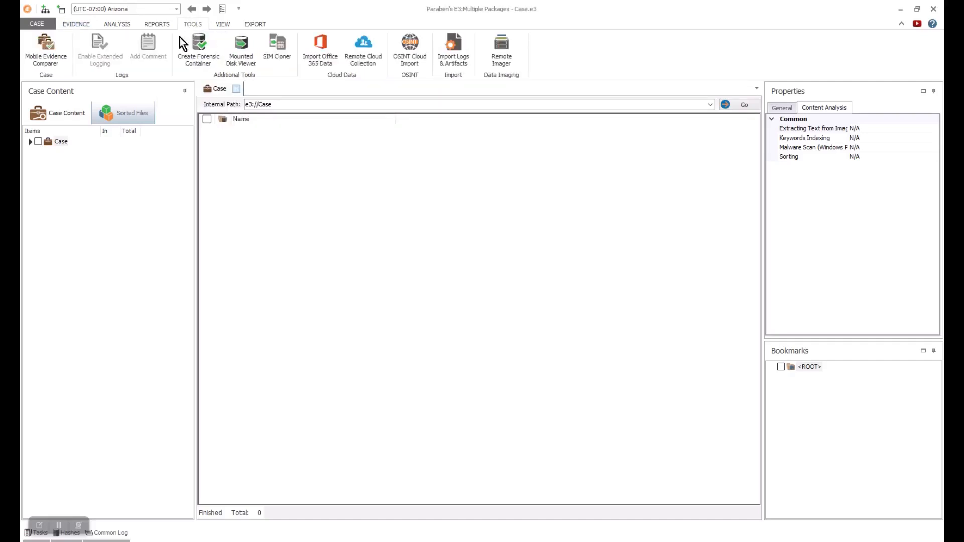
{"action": "left_click", "coordinate": [322, 60]}
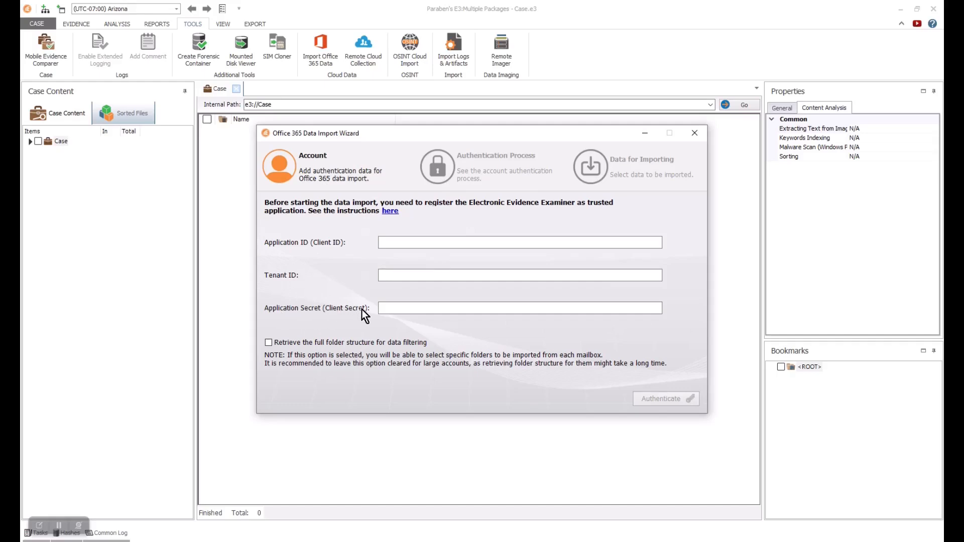
{"action": "left_click", "coordinate": [693, 134]}
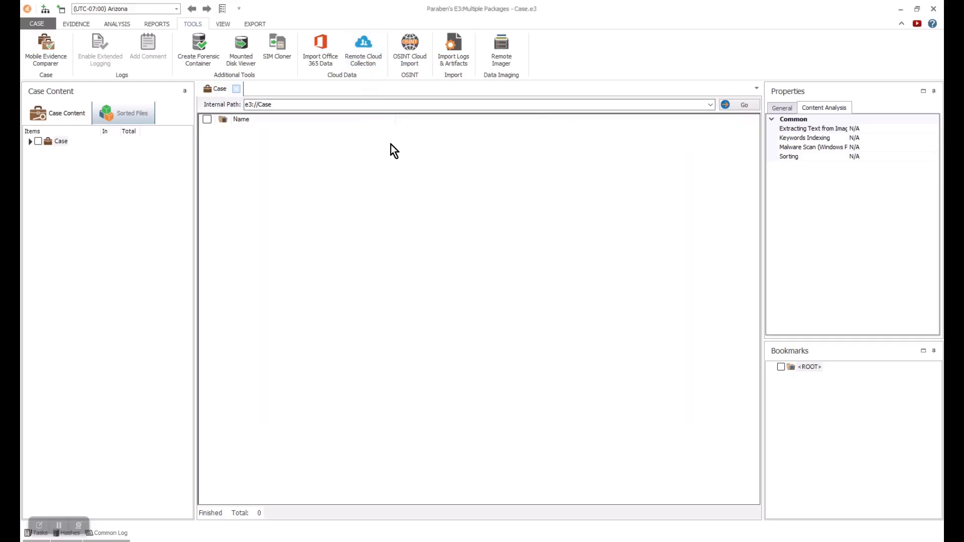
{"action": "left_click_drag", "start_coordinate": [580, 198], "coordinate": [399, 91]}
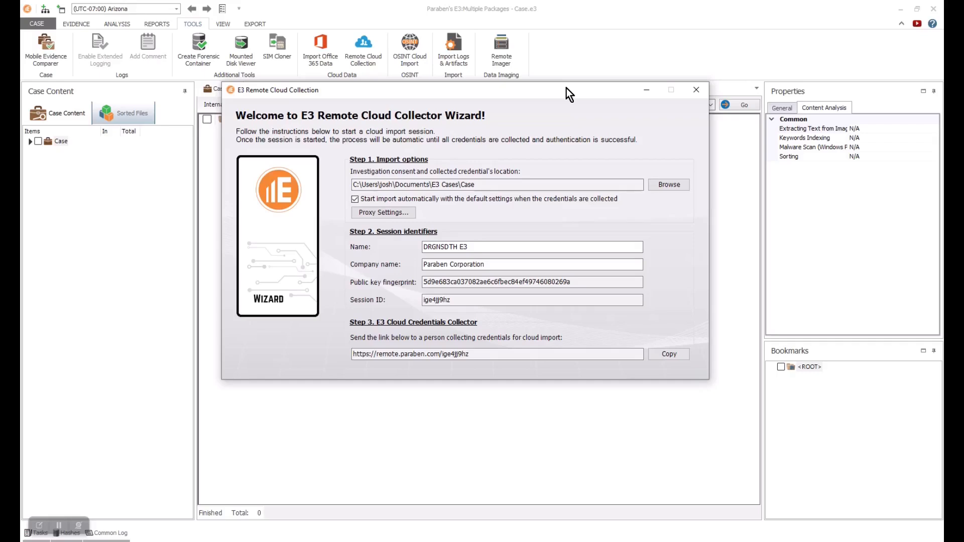
- Close the Remote Cloud Collector Wizard and reposition the OSINT Cloud Data Import Wizard on screen
{"action": "left_click", "coordinate": [699, 94]}
{"action": "left_click", "coordinate": [522, 307]}
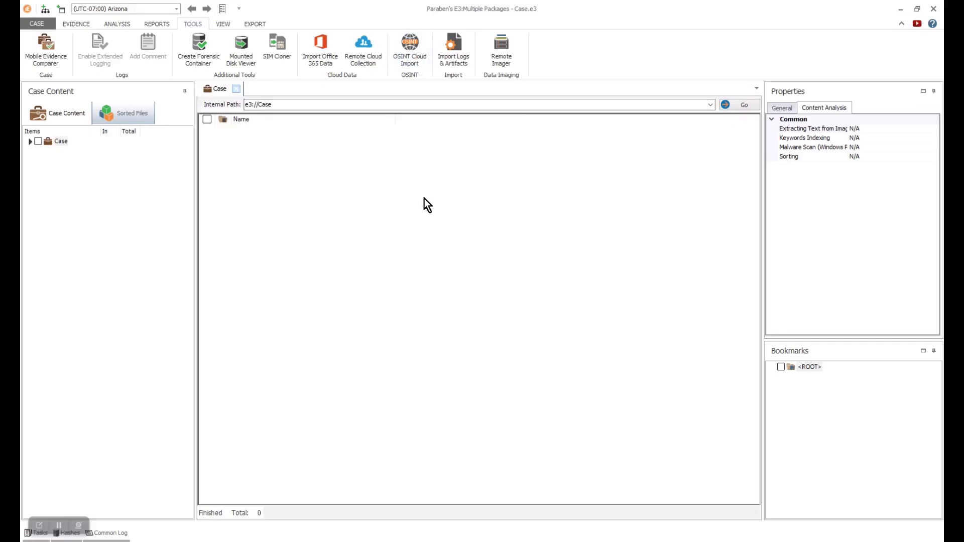
{"action": "left_click_drag", "start_coordinate": [603, 199], "coordinate": [440, 92]}
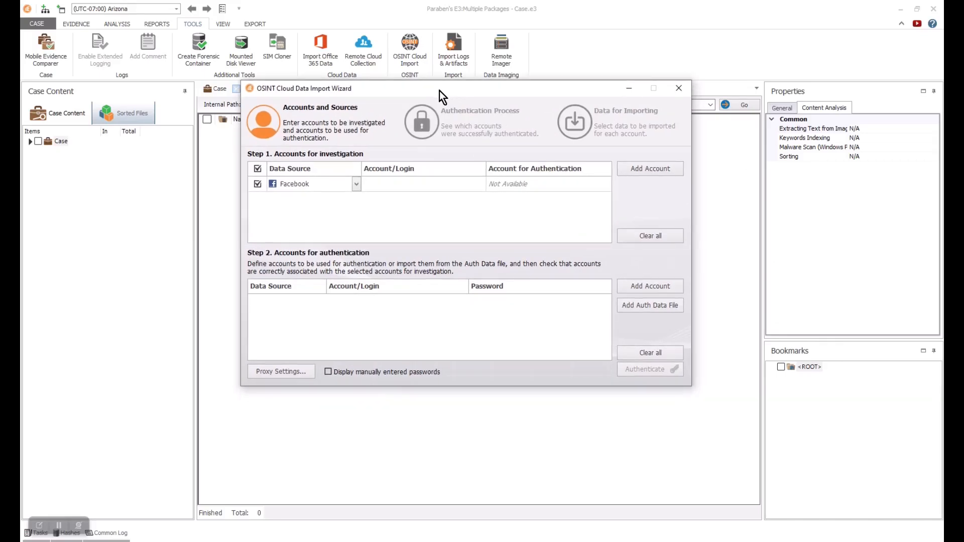
- Add two more account rows, check the third row's data sources keeping Facebook, then close the wizard
{"action": "left_click", "coordinate": [356, 189]}
{"action": "left_click", "coordinate": [641, 171]}
{"action": "left_click", "coordinate": [641, 171]}
{"action": "left_click", "coordinate": [357, 216]}
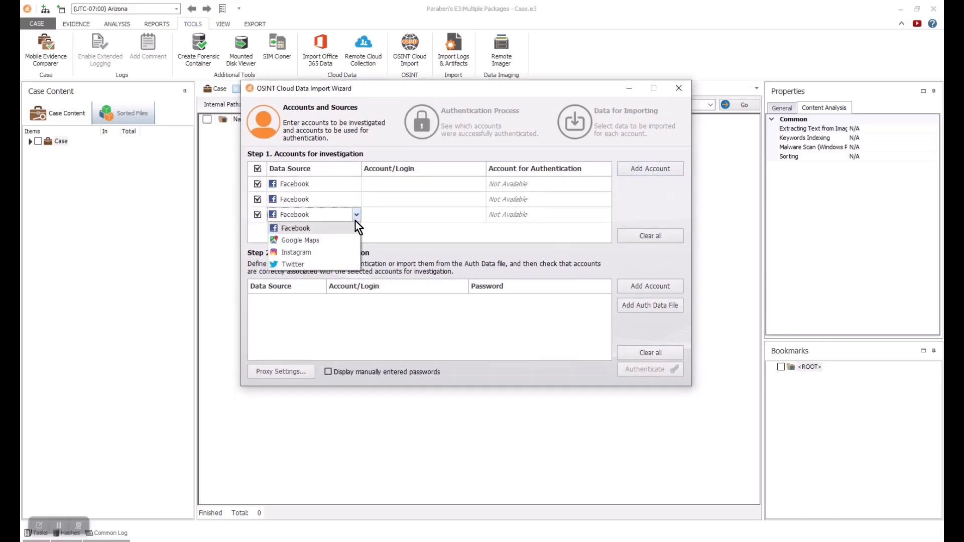
{"action": "left_click", "coordinate": [575, 90]}
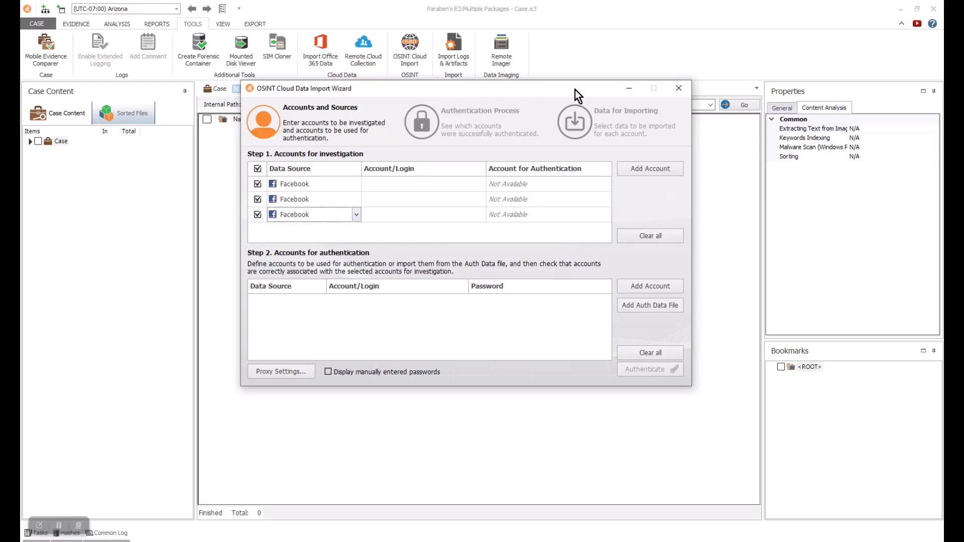
{"action": "left_click", "coordinate": [680, 89]}
{"action": "left_click", "coordinate": [521, 315]}
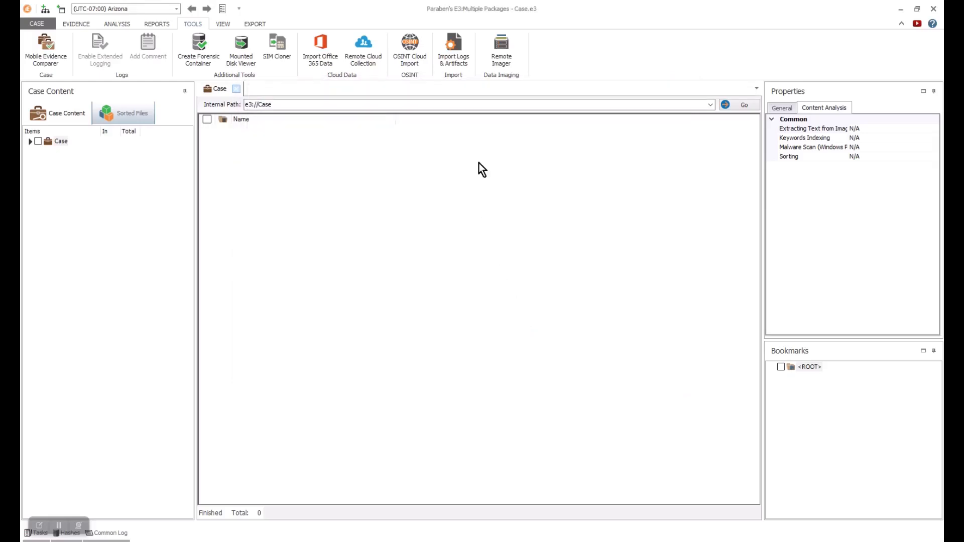